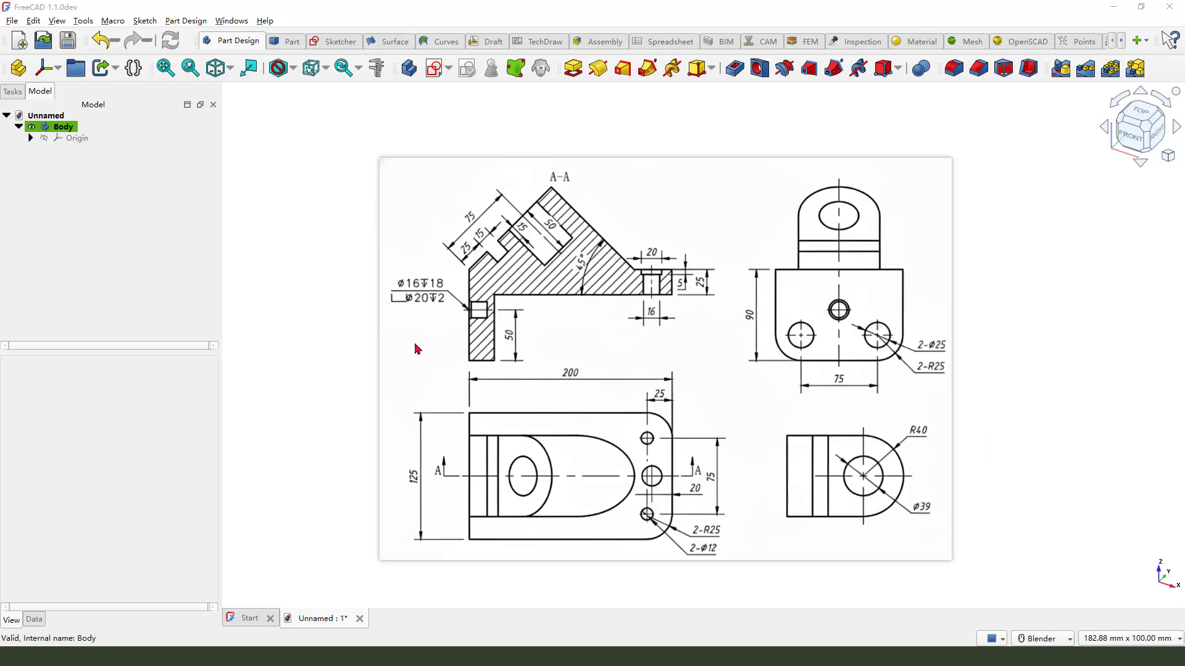
Point out the reference drawing and FreeCAD version, clear the marks, and move the drawing lower right.
{"action": "left_click_drag", "start_coordinate": [416, 329], "coordinate": [88, 42]}
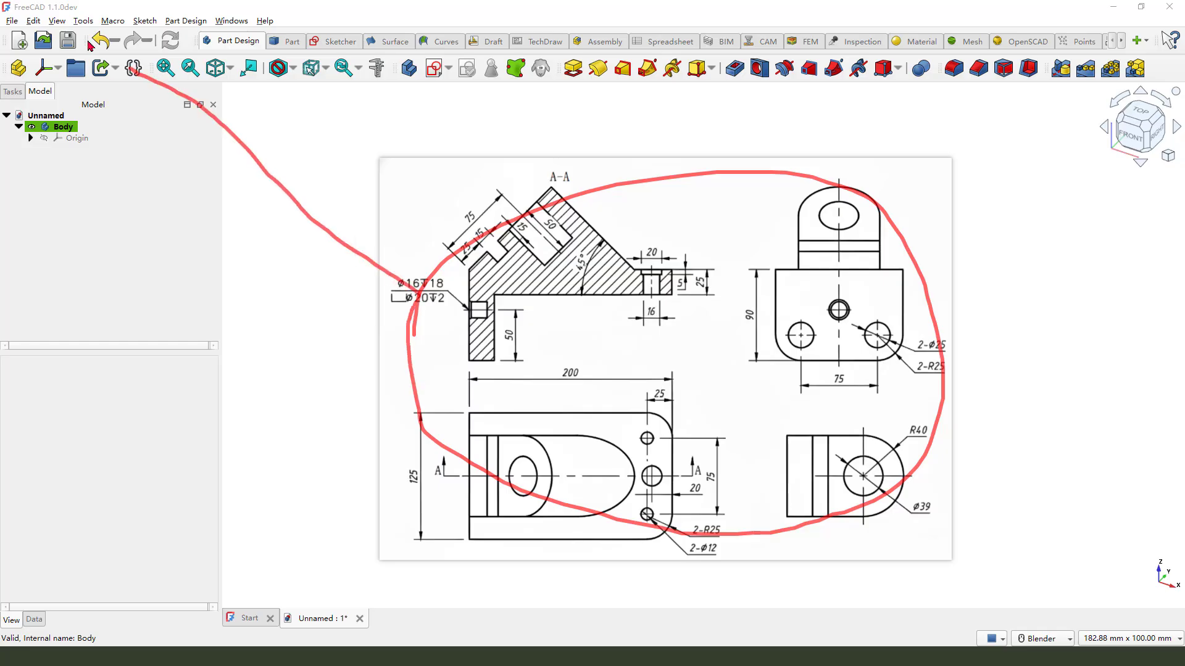
{"action": "left_click_drag", "start_coordinate": [36, 13], "coordinate": [89, 13]}
{"action": "key", "text": "e"}
{"action": "middle_click_drag", "start_coordinate": [417, 178], "coordinate": [648, 243], "text": "shift"}
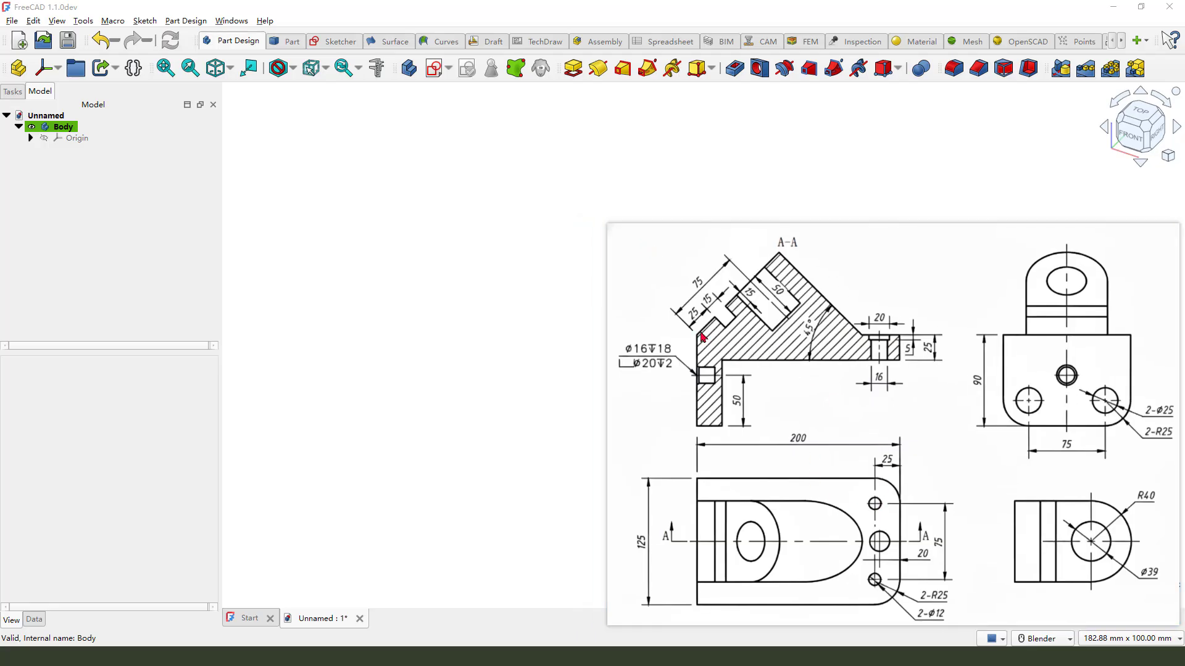
Highlight the L-profile and its 200 and 125 dimensions, then shrink the drawing into the lower right.
{"action": "mouse_move", "coordinate": [715, 337]}
{"action": "left_mouse_down"}
{"action": "mouse_move", "coordinate": [885, 333]}
{"action": "mouse_move", "coordinate": [896, 366]}
{"action": "mouse_move", "coordinate": [736, 366]}
{"action": "mouse_move", "coordinate": [703, 427]}
{"action": "mouse_move", "coordinate": [700, 356]}
{"action": "left_mouse_up"}
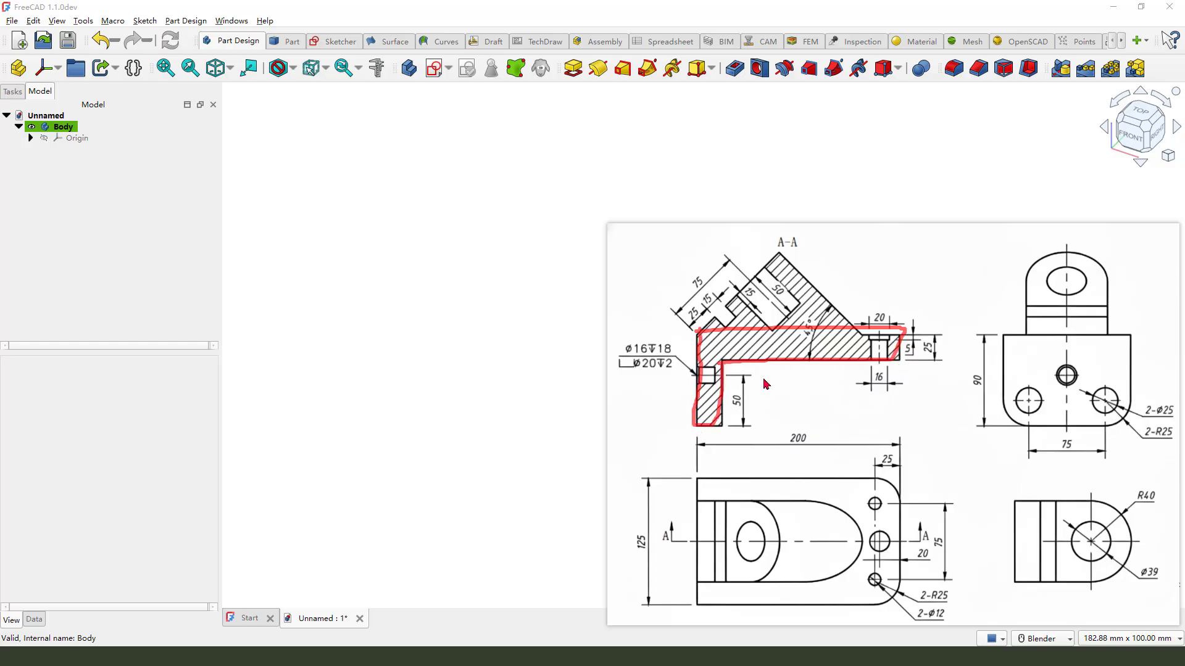
{"action": "left_click_drag", "start_coordinate": [783, 428], "coordinate": [802, 440]}
{"action": "mouse_move", "coordinate": [645, 526]}
{"action": "left_mouse_down"}
{"action": "mouse_move", "coordinate": [634, 556]}
{"action": "mouse_move", "coordinate": [660, 547]}
{"action": "mouse_move", "coordinate": [652, 563]}
{"action": "left_mouse_up"}
{"action": "key", "text": "Escape"}
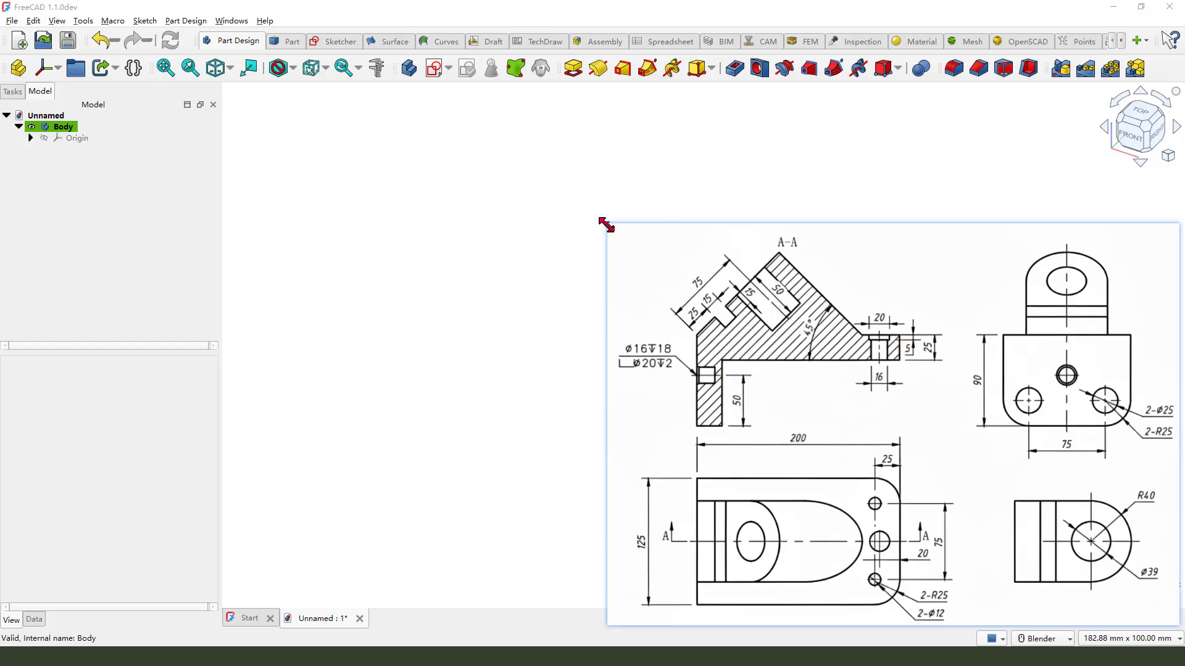
{"action": "left_click_drag", "start_coordinate": [607, 224], "coordinate": [736, 317]}
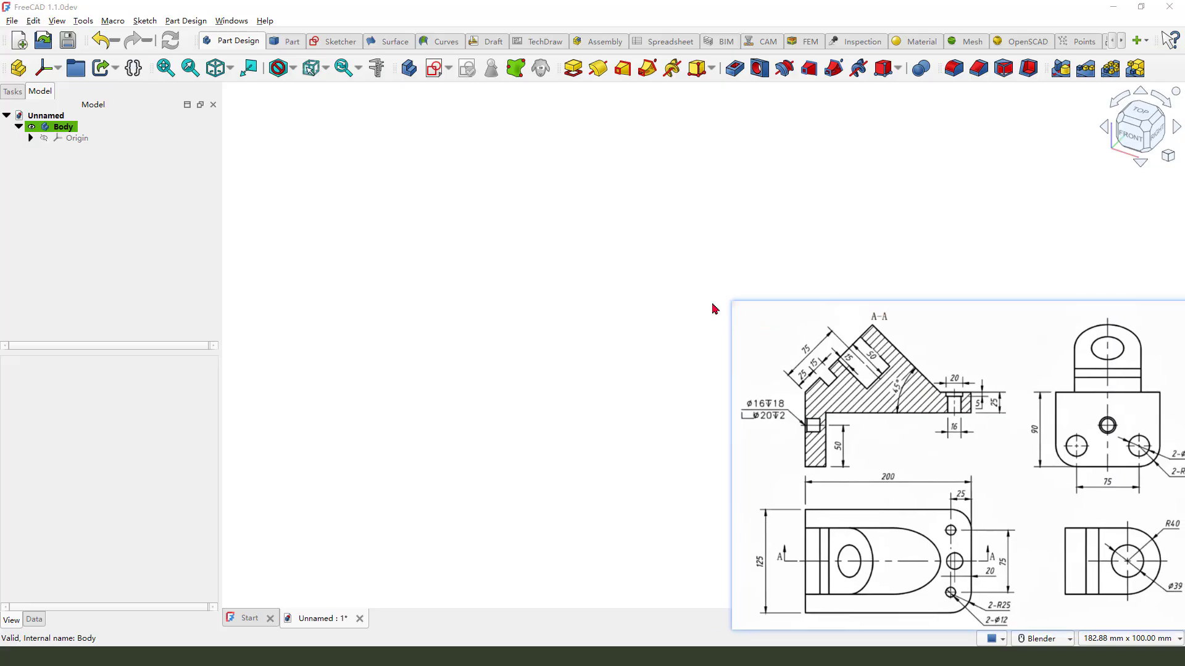
Create a new sketch on the XZ plane.
{"action": "left_click", "coordinate": [435, 68]}
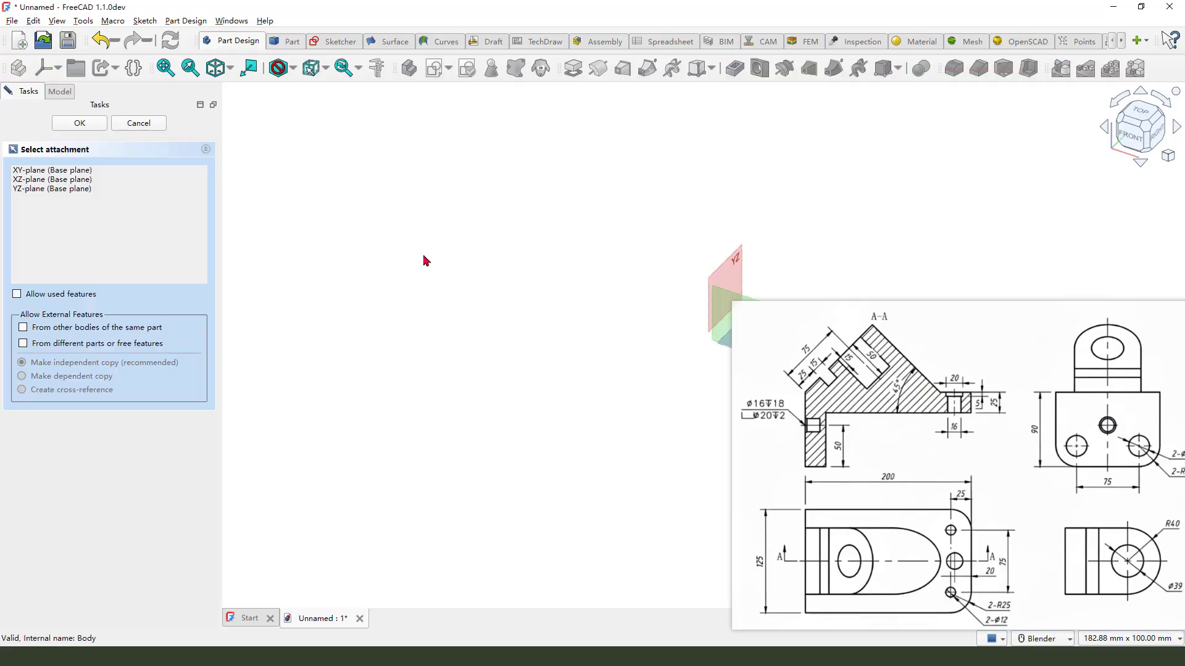
{"action": "mouse_move", "coordinate": [546, 274]}
{"action": "left_mouse_down"}
{"action": "mouse_move", "coordinate": [562, 303]}
{"action": "mouse_move", "coordinate": [552, 316]}
{"action": "left_mouse_up"}
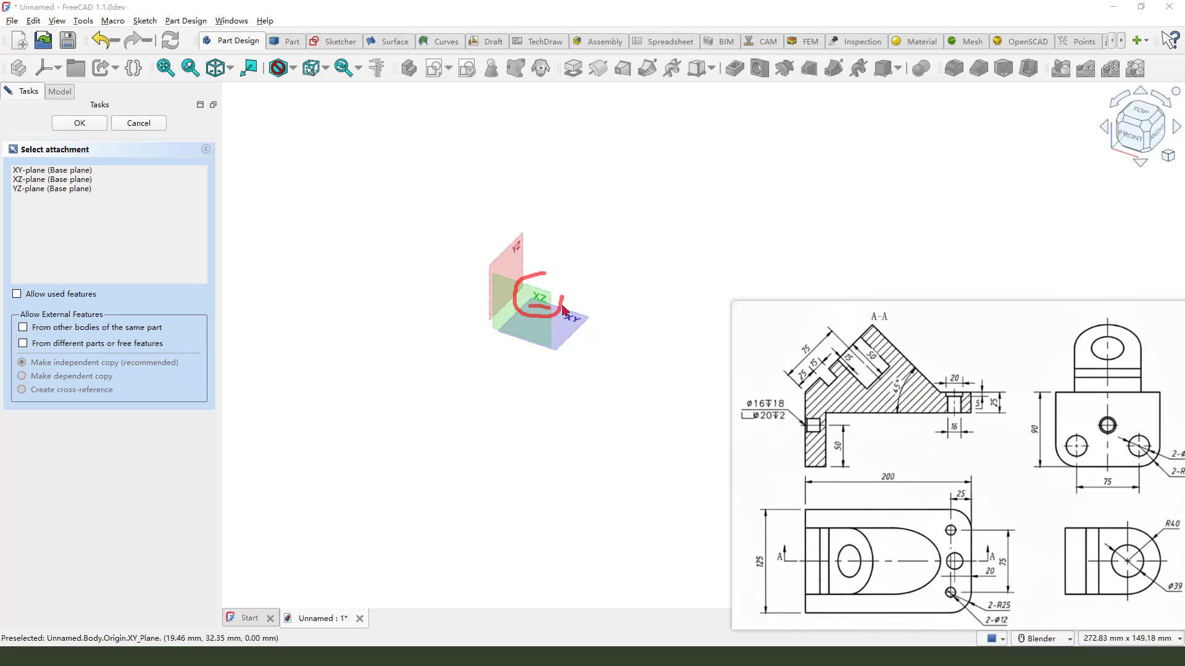
{"action": "double_click", "coordinate": [635, 345]}
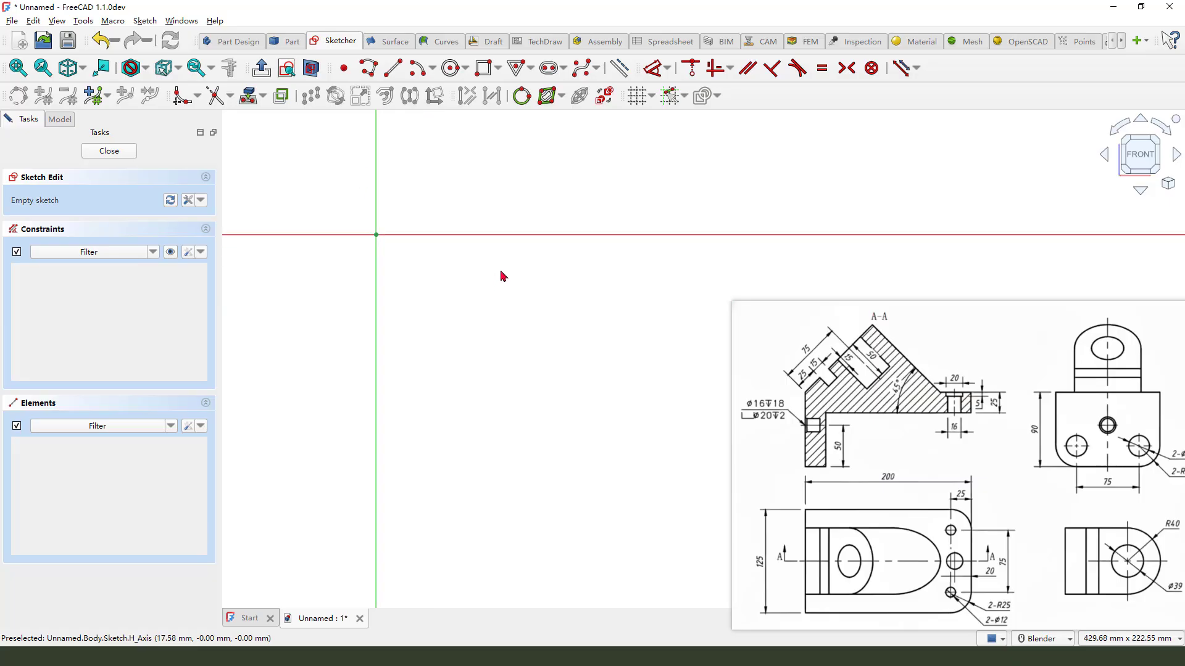
Draw two overlapping rectangles, the first anchored at the origin.
{"action": "left_click", "coordinate": [484, 68]}
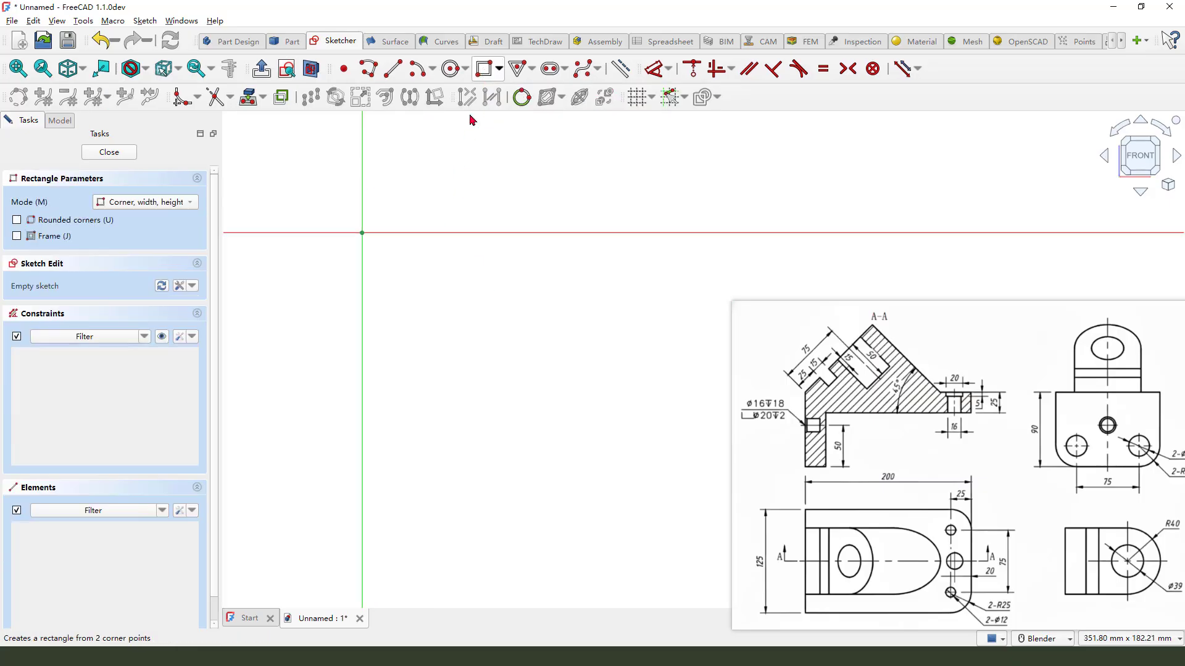
{"action": "left_click", "coordinate": [363, 232]}
{"action": "left_click", "coordinate": [629, 397]}
{"action": "key", "text": "Escape"}
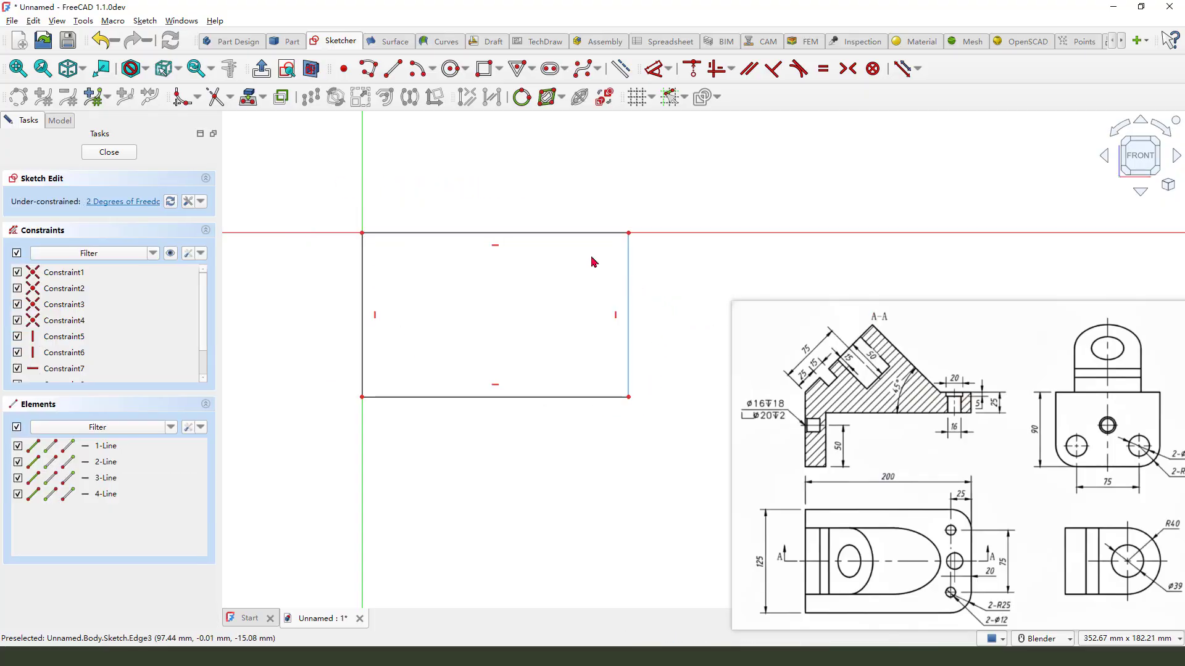
{"action": "scroll", "coordinate": [537, 287], "scroll_direction": "up", "scroll_amount": 1}
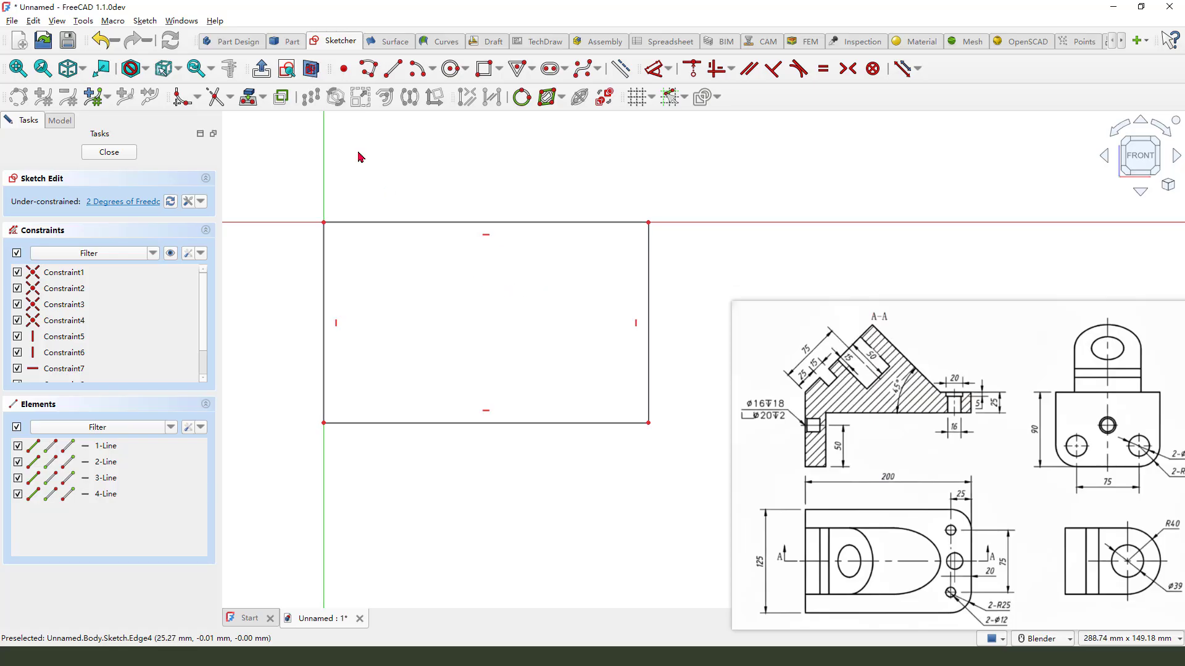
{"action": "left_click", "coordinate": [484, 67]}
{"action": "left_click", "coordinate": [410, 323]}
{"action": "left_click", "coordinate": [410, 324]}
{"action": "key", "text": "Escape"}
{"action": "scroll", "coordinate": [454, 319], "scroll_direction": "down", "scroll_amount": 1}
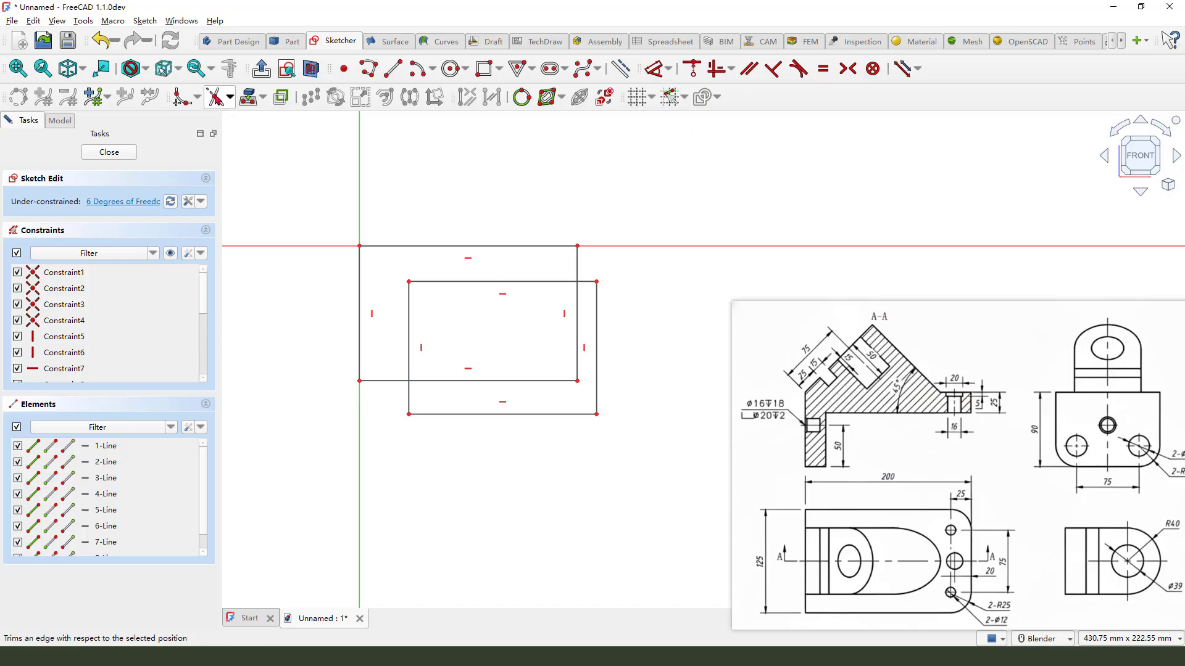
Trim the overlapping rectangle edges into an L-shaped outline.
{"action": "left_click", "coordinate": [215, 97]}
{"action": "left_click", "coordinate": [578, 333]}
{"action": "left_click", "coordinate": [500, 379]}
{"action": "left_click", "coordinate": [505, 415]}
{"action": "left_click", "coordinate": [409, 407]}
{"action": "scroll", "coordinate": [585, 313], "scroll_direction": "up", "scroll_amount": 2}
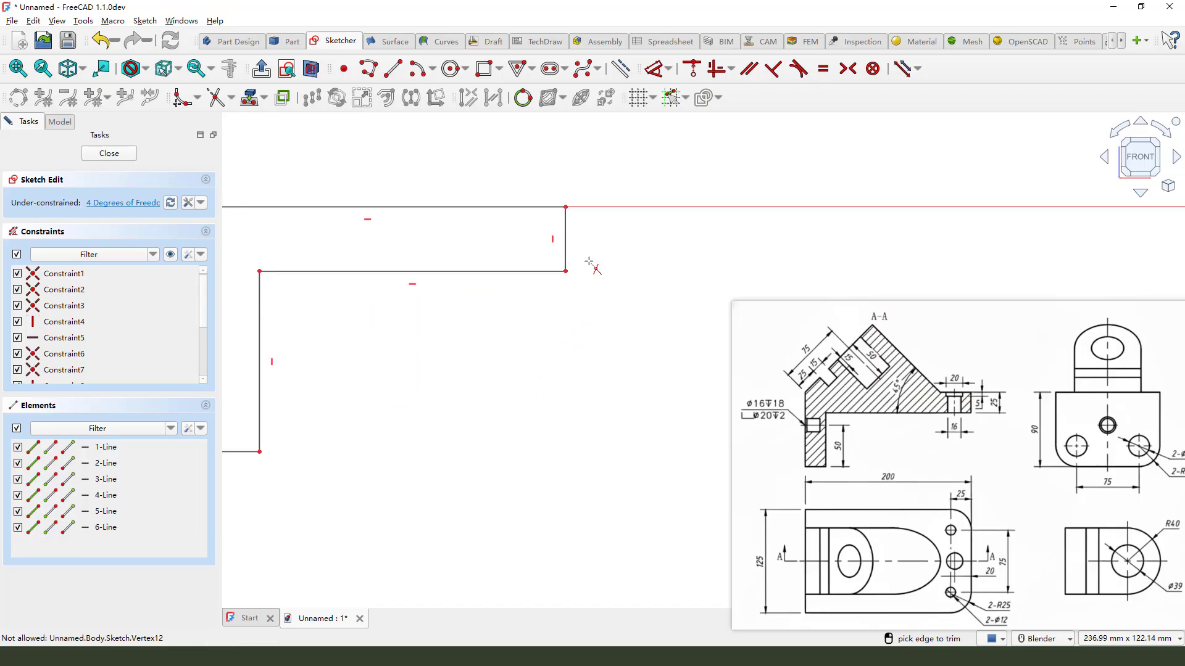
Dimension the top edge to 200 mm and the left edge to 125 mm.
{"action": "key", "text": "Escape"}
{"action": "scroll", "coordinate": [607, 344], "scroll_direction": "down", "scroll_amount": 2}
{"action": "scroll", "coordinate": [474, 352], "scroll_direction": "up", "scroll_amount": 1}
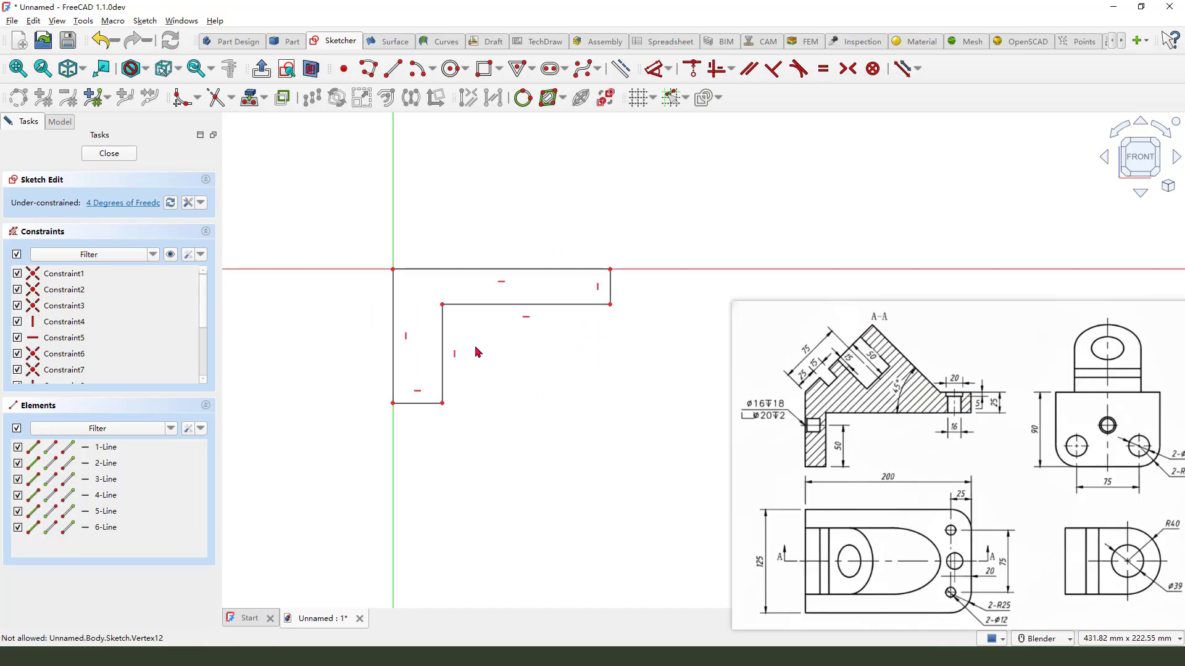
{"action": "left_click", "coordinate": [657, 68]}
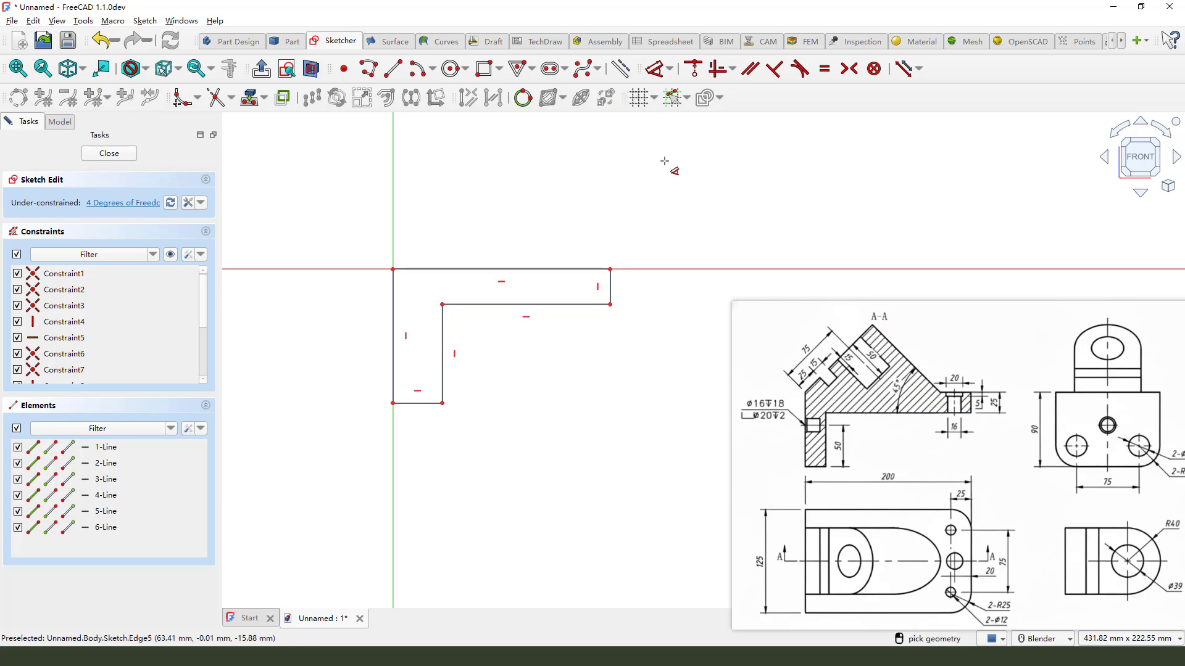
{"action": "left_click", "coordinate": [512, 271]}
{"action": "left_click", "coordinate": [511, 222]}
{"action": "type", "text": "200"}
{"action": "key", "text": "Return"}
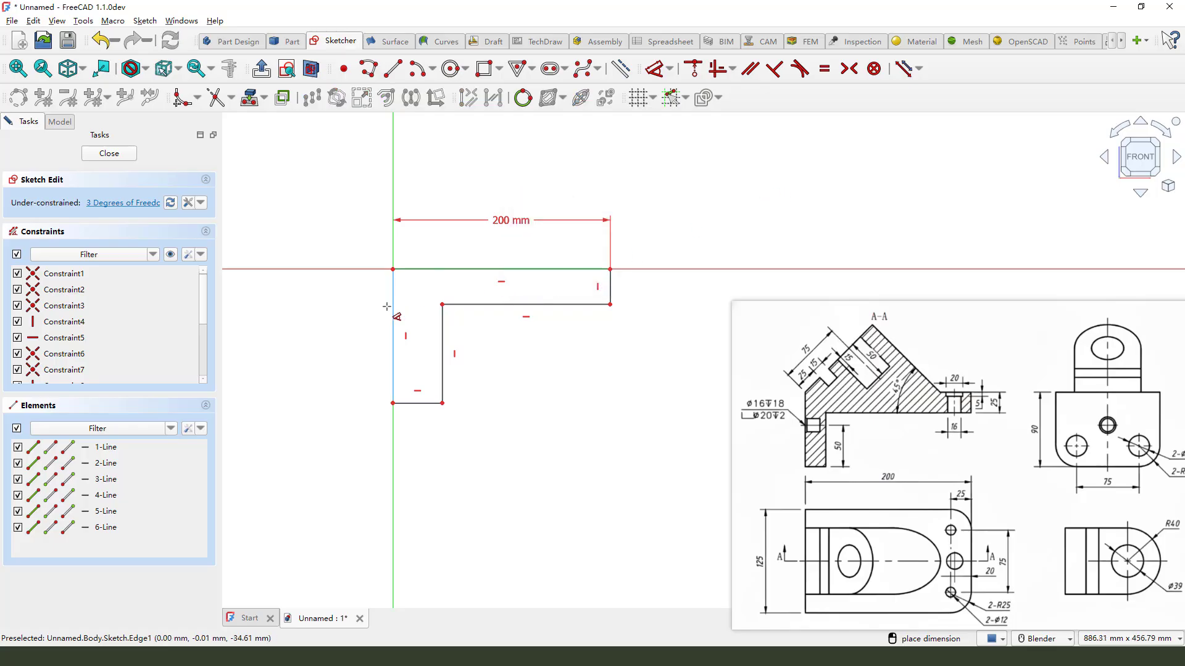
{"action": "left_click", "coordinate": [396, 312]}
{"action": "left_click", "coordinate": [352, 333]}
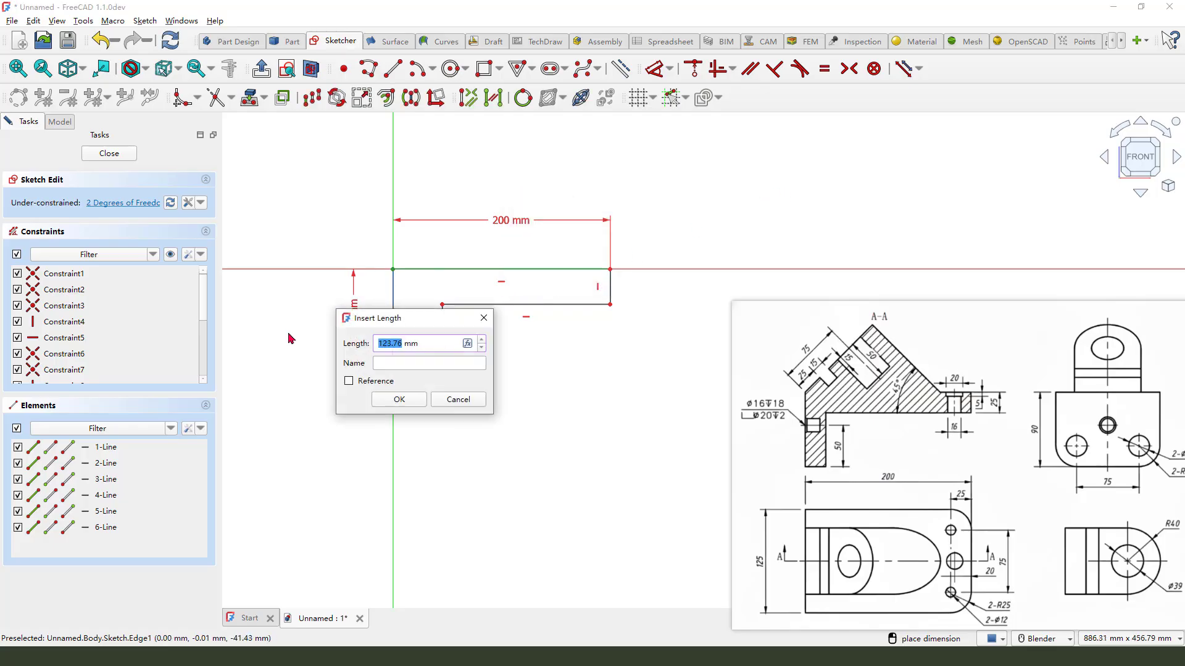
{"action": "type", "text": "12"}
{"action": "key", "text": "Return"}
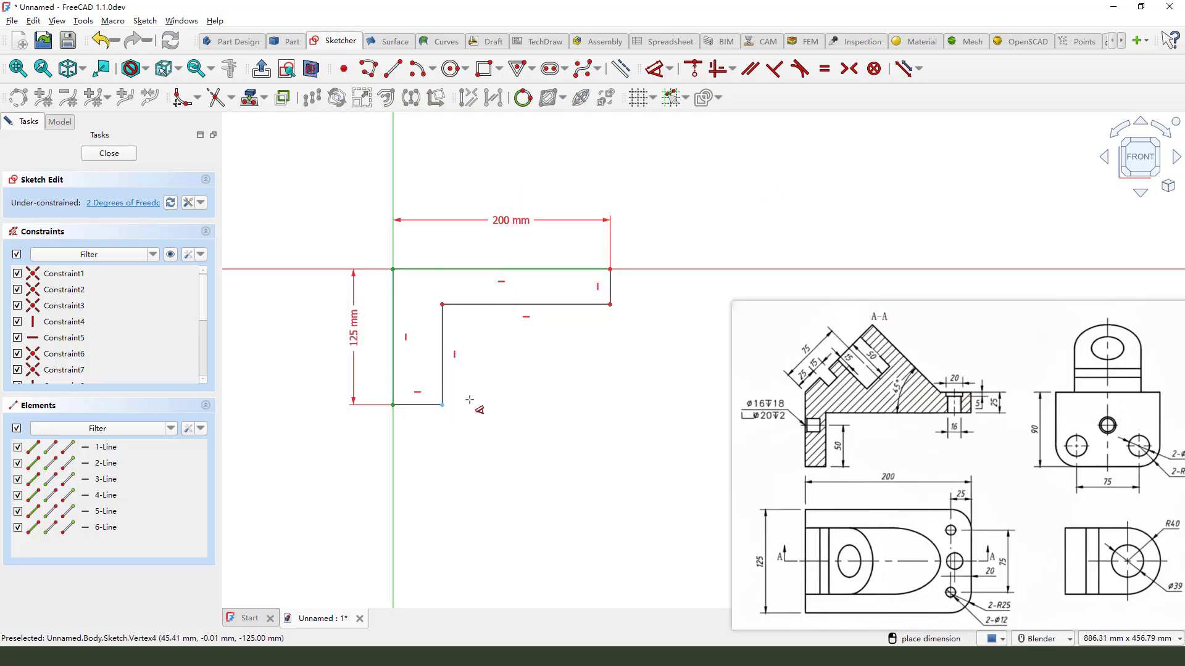
Dimension the short right edge to 25 mm and make the short bottom edge equal to it.
{"action": "left_click", "coordinate": [610, 287]}
{"action": "left_click", "coordinate": [649, 370]}
{"action": "type", "text": "25"}
{"action": "key", "text": "Return"}
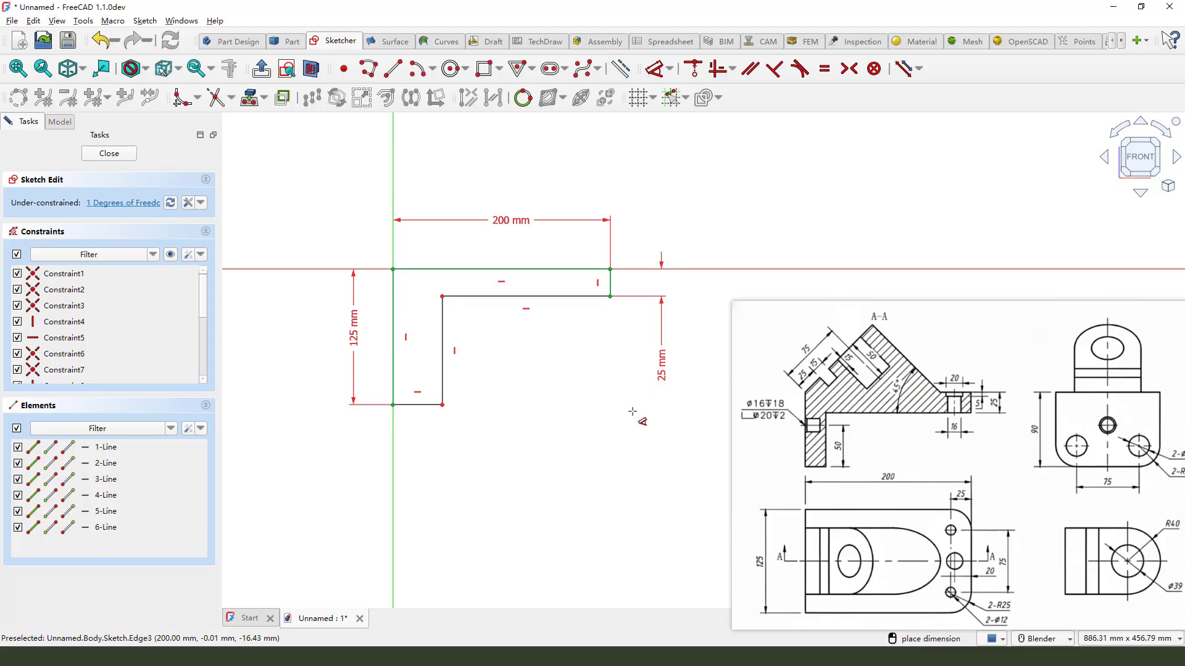
{"action": "left_click", "coordinate": [418, 405]}
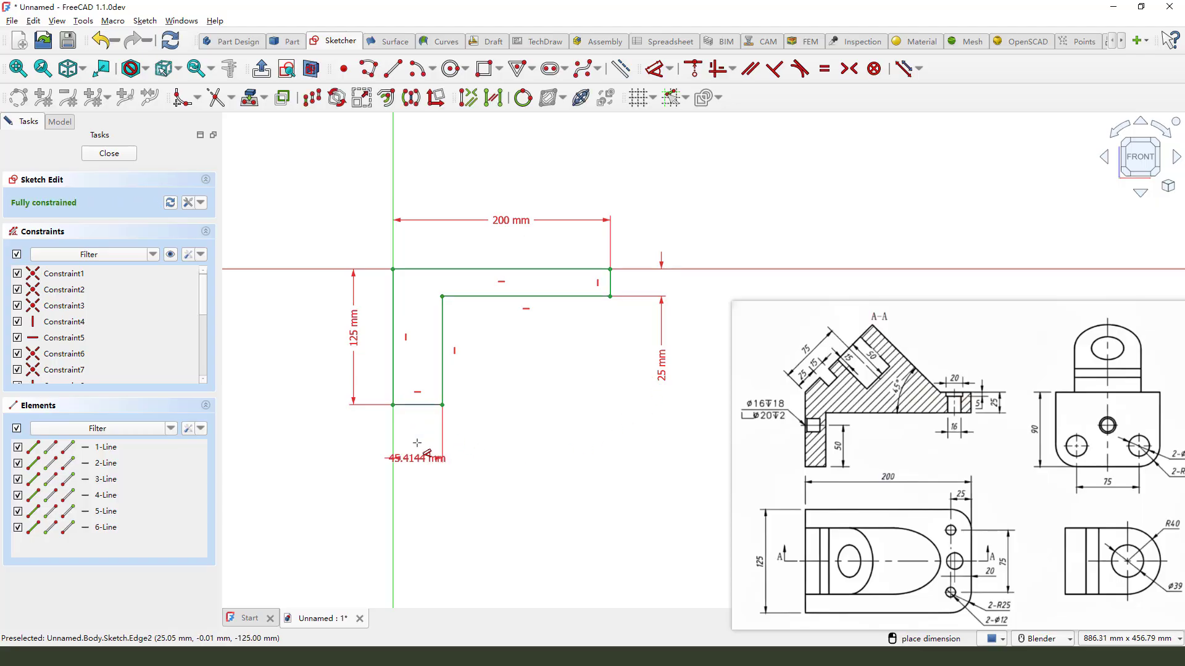
{"action": "right_click", "coordinate": [462, 408]}
{"action": "key", "text": "Escape"}
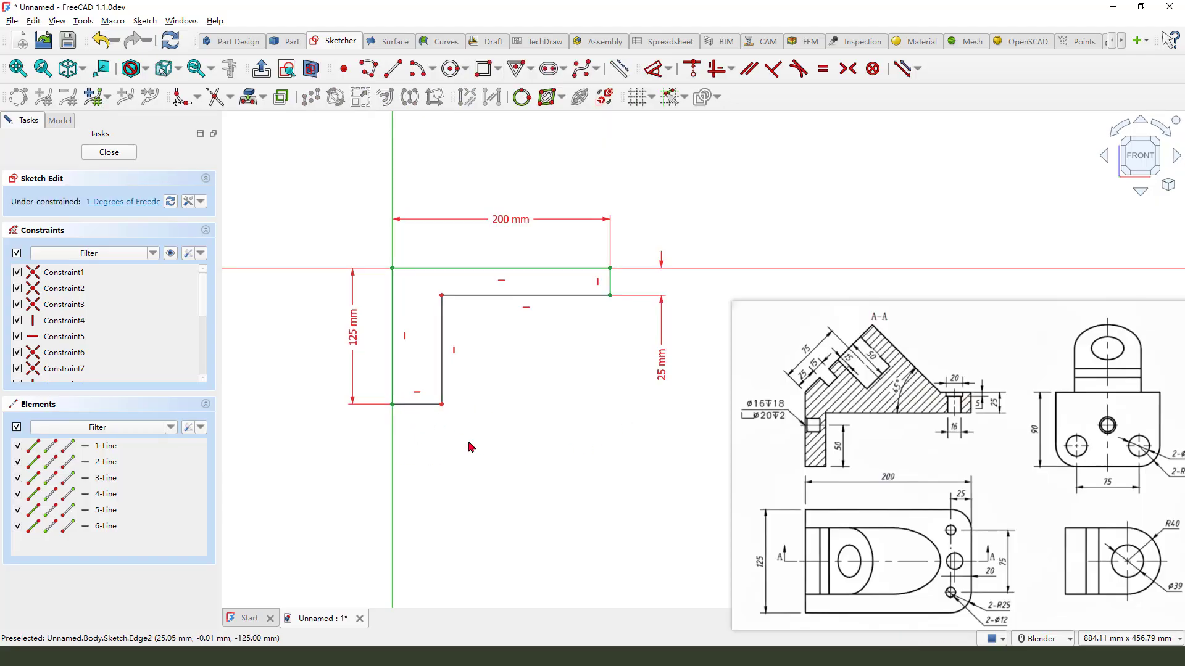
{"action": "left_click", "coordinate": [427, 407]}
{"action": "scroll", "coordinate": [607, 282], "scroll_direction": "up", "scroll_amount": 2}
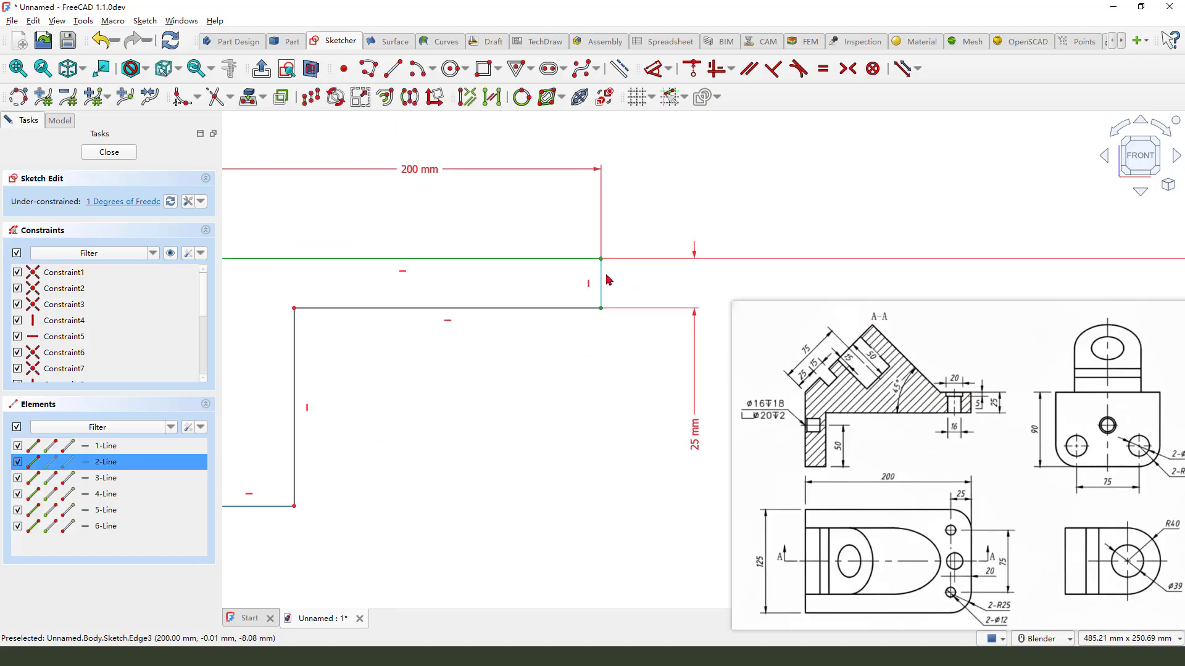
{"action": "left_click", "coordinate": [569, 311]}
{"action": "scroll", "coordinate": [569, 320], "scroll_direction": "down", "scroll_amount": 1}
{"action": "scroll", "coordinate": [636, 192], "scroll_direction": "down", "scroll_amount": 1}
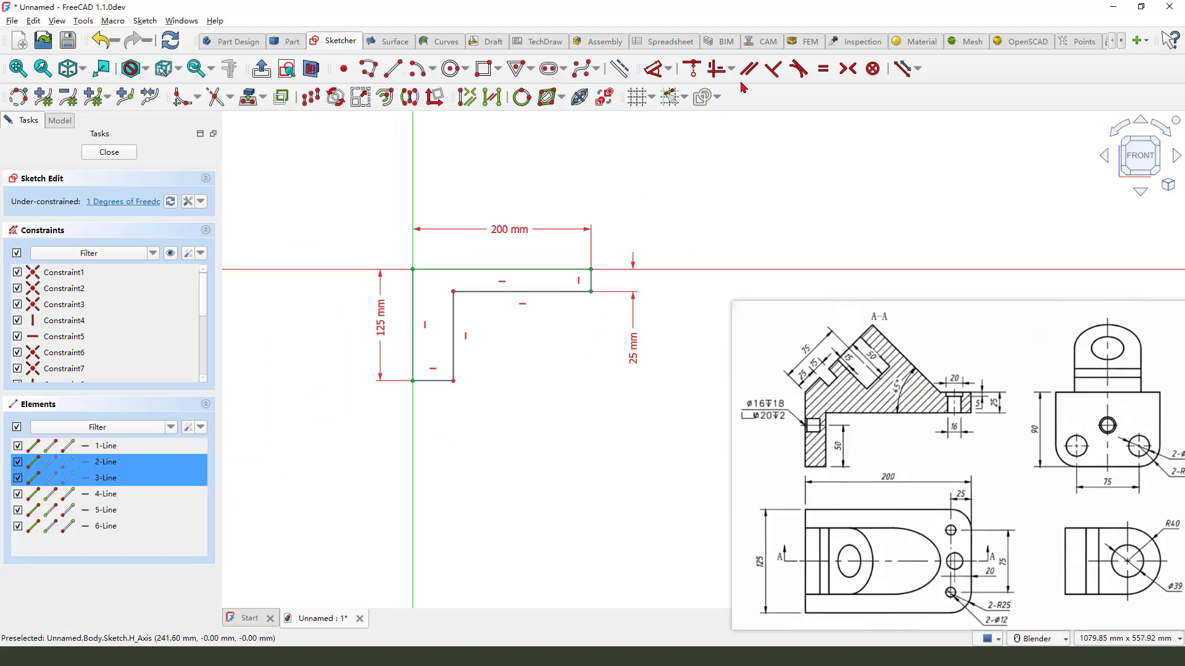
{"action": "left_click", "coordinate": [823, 68]}
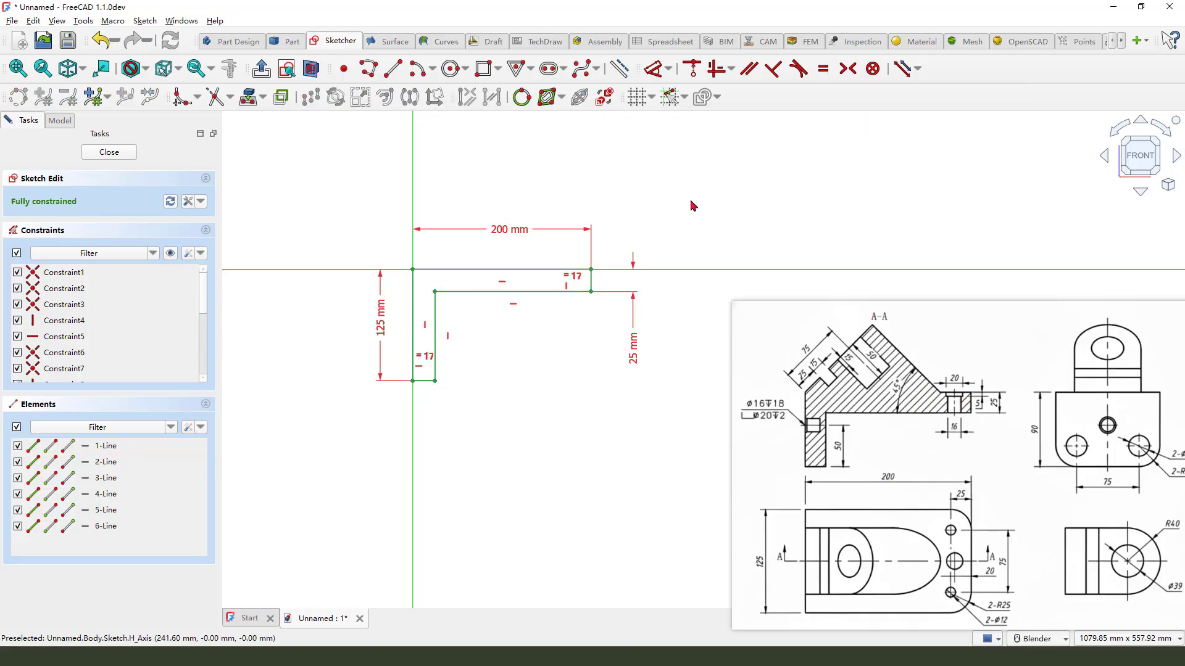
{"action": "scroll", "coordinate": [691, 205], "scroll_direction": "up", "scroll_amount": 1}
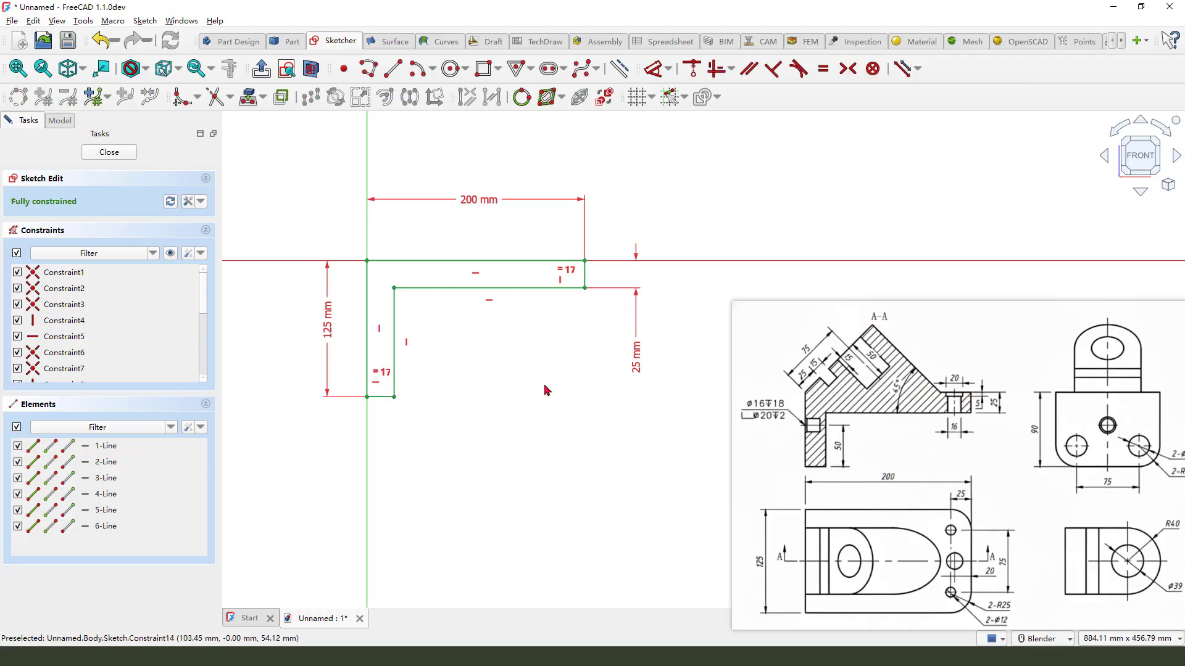
Close the L-profile sketch.
{"action": "left_click", "coordinate": [108, 152]}
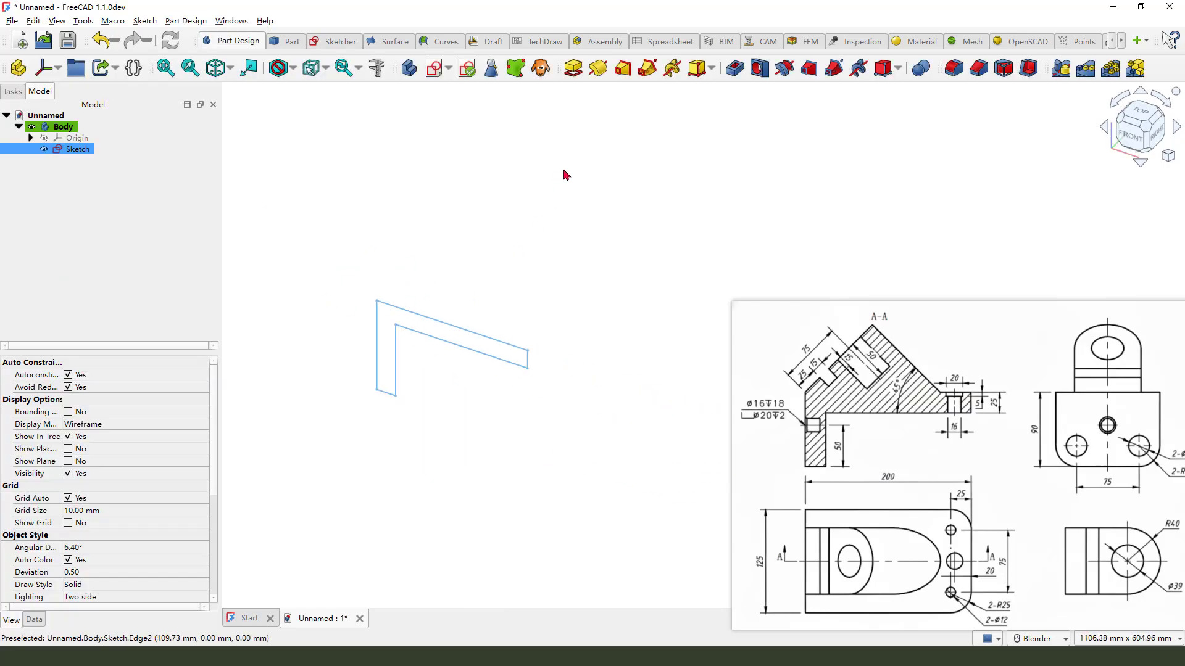
{"action": "left_click_drag", "start_coordinate": [567, 51], "coordinate": [579, 63]}
{"action": "left_click_drag", "start_coordinate": [582, 105], "coordinate": [587, 107]}
{"action": "key", "text": "Escape"}
Pad the sketch at the default 10 mm length.
{"action": "key", "text": "p"}
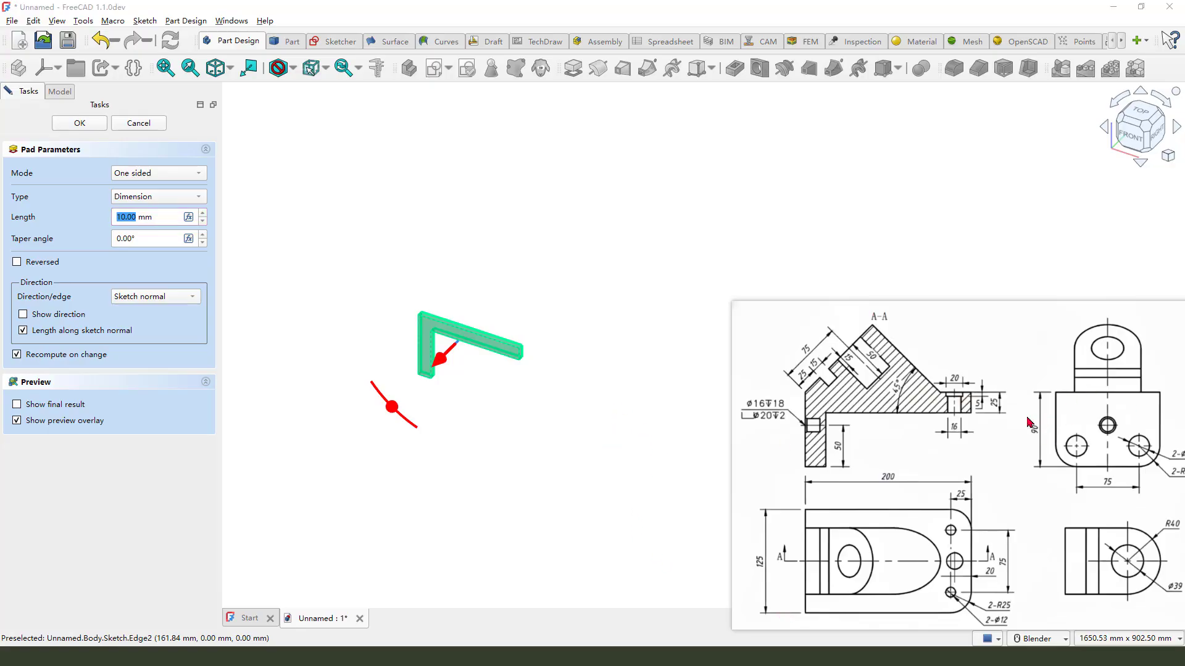
{"action": "left_click_drag", "start_coordinate": [1056, 441], "coordinate": [1064, 444]}
{"action": "left_click", "coordinate": [335, 238]}
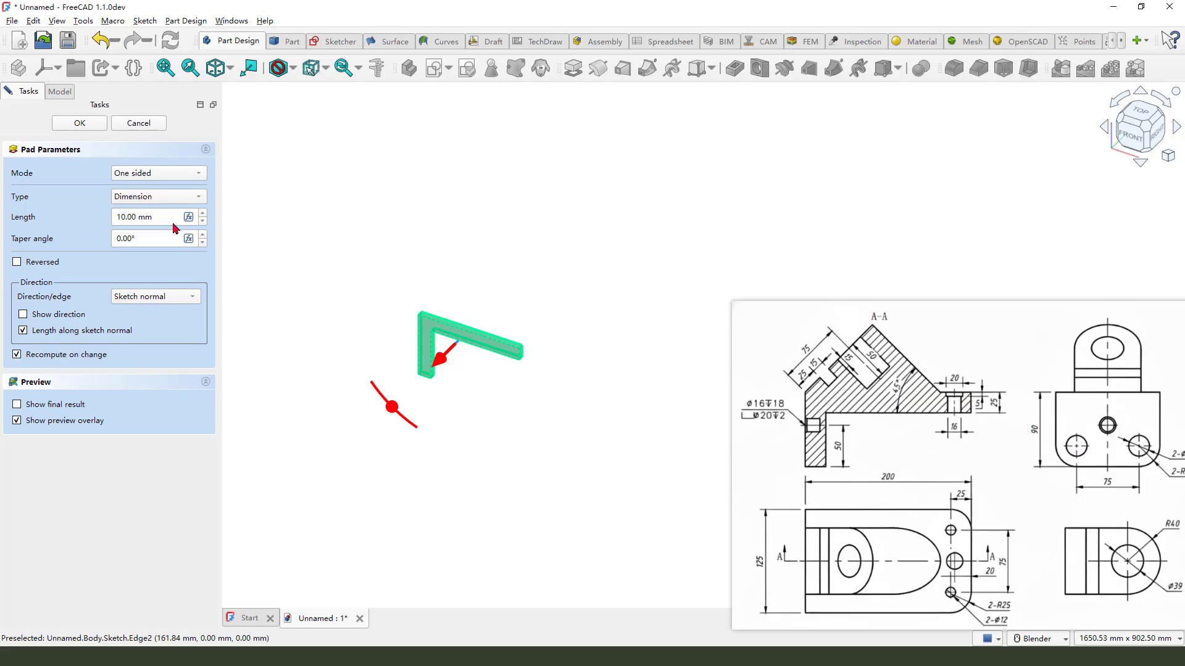
{"action": "left_click", "coordinate": [84, 125]}
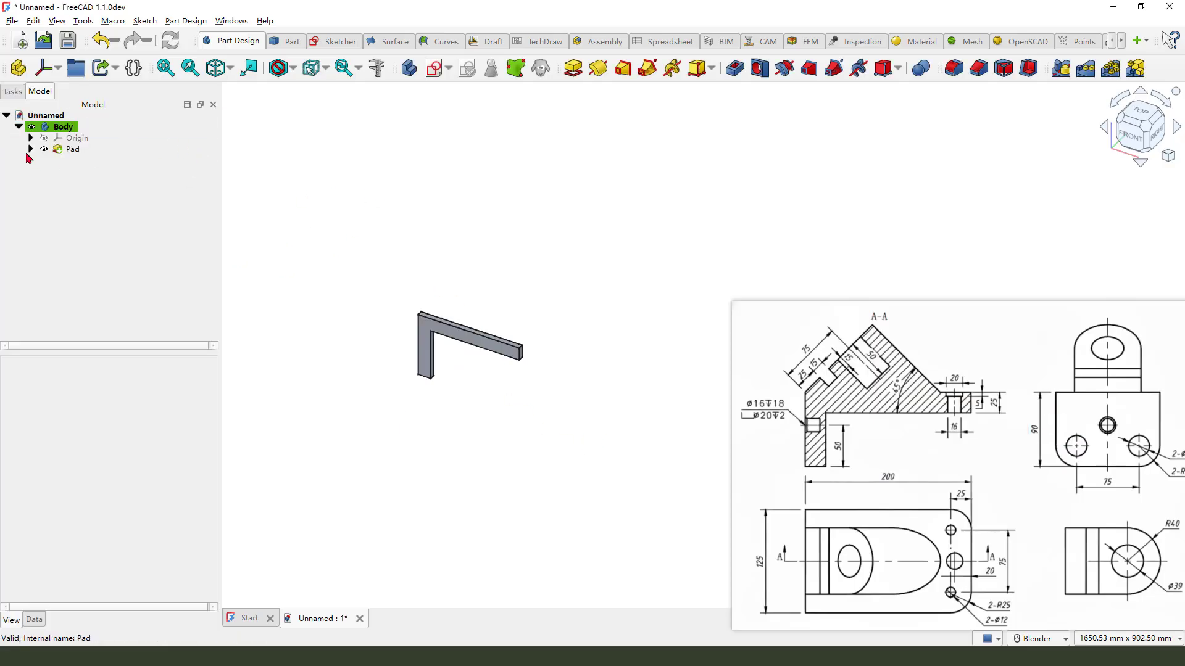
Expand the Pad in the model tree and reopen its sketch for editing.
{"action": "left_click", "coordinate": [22, 151]}
{"action": "left_click", "coordinate": [90, 160]}
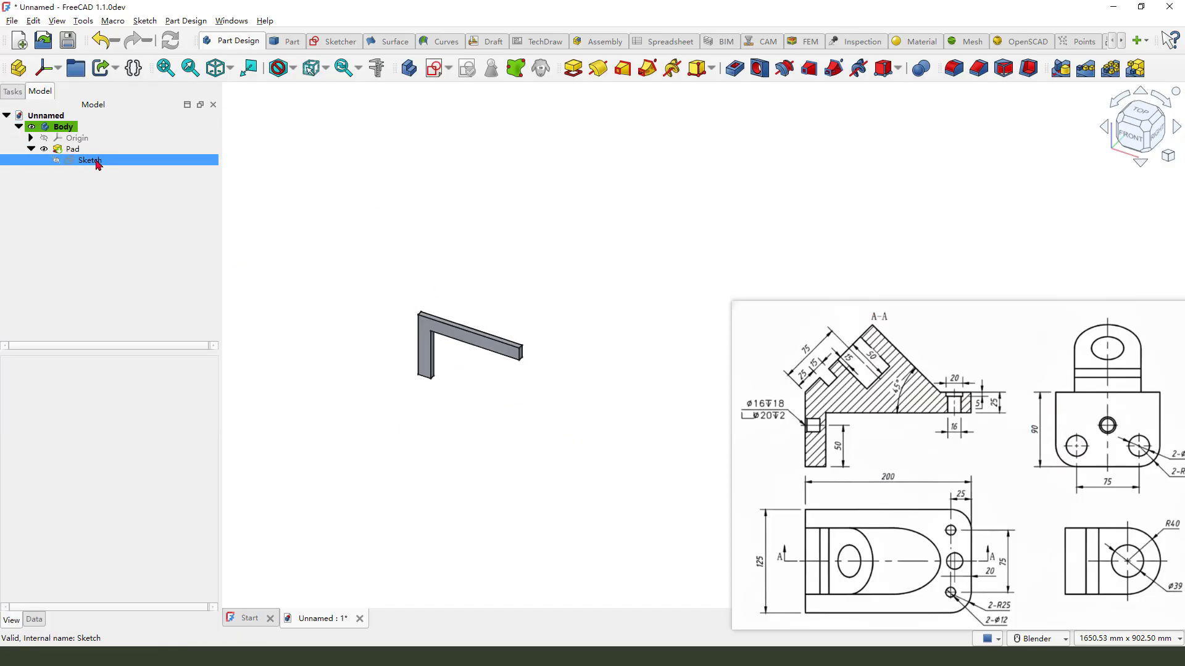
{"action": "double_click", "coordinate": [91, 160]}
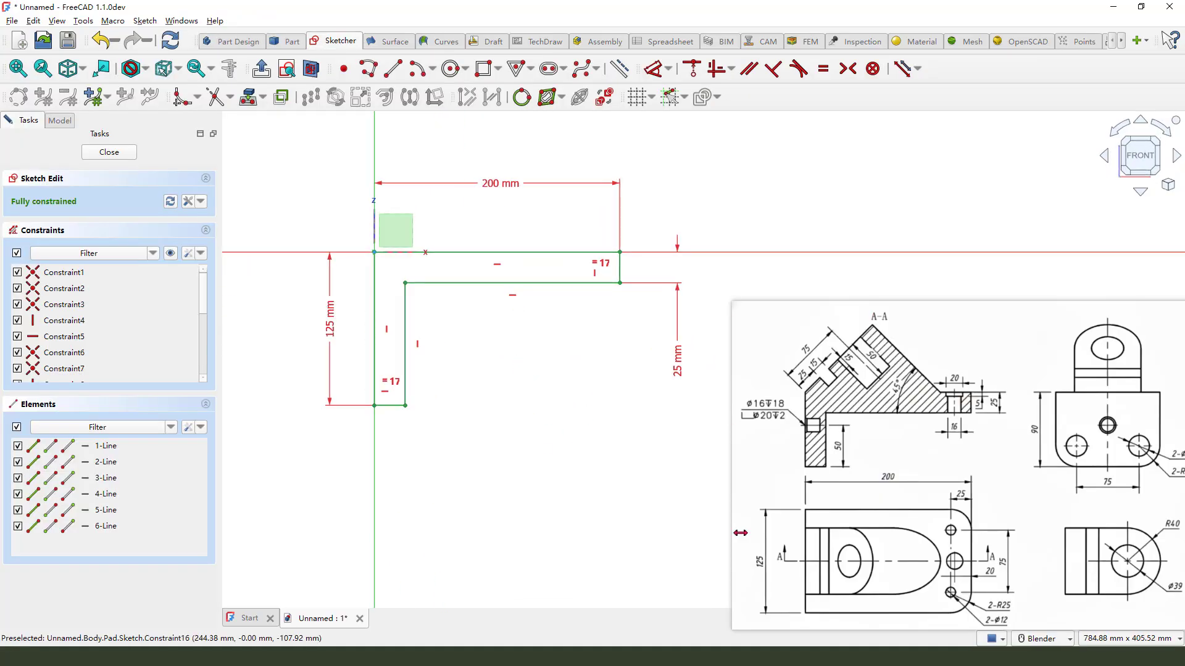
{"action": "mouse_move", "coordinate": [759, 546]}
{"action": "left_mouse_down"}
{"action": "mouse_move", "coordinate": [801, 579]}
{"action": "mouse_move", "coordinate": [800, 542]}
{"action": "left_mouse_up"}
{"action": "left_click_drag", "start_coordinate": [1028, 421], "coordinate": [1050, 464]}
{"action": "left_click_drag", "start_coordinate": [1055, 407], "coordinate": [1082, 451]}
{"action": "key", "text": "Escape"}
Change the 125 mm height dimension to 90 mm.
{"action": "double_click", "coordinate": [335, 330]}
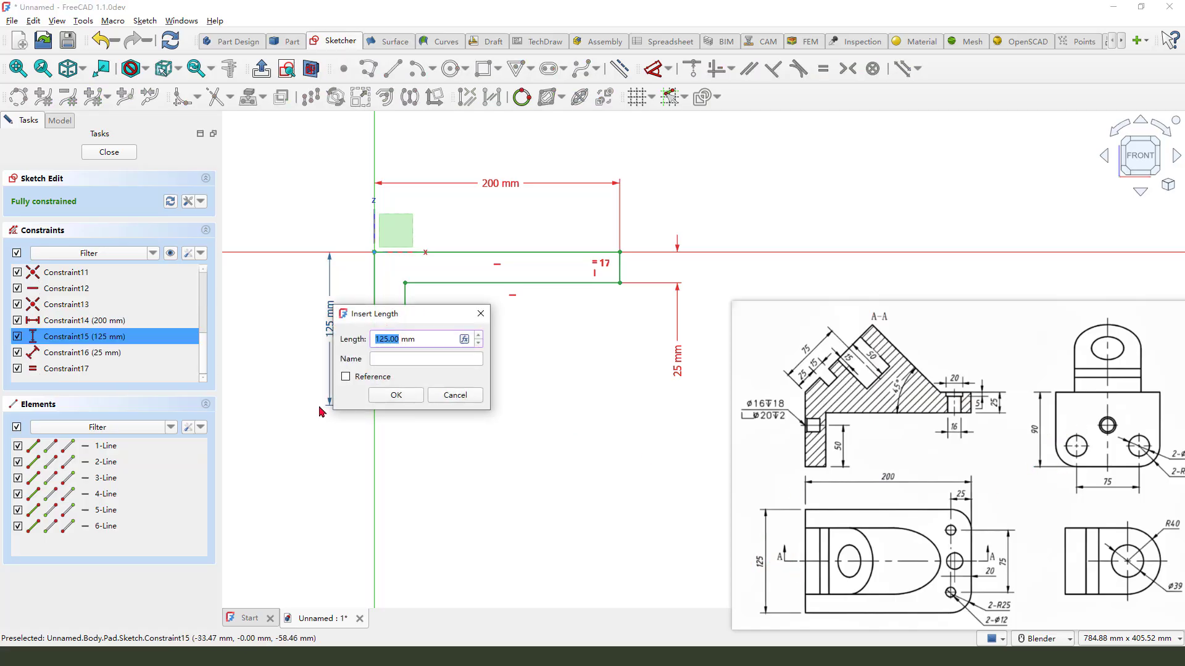
{"action": "type", "text": "90"}
{"action": "key", "text": "Return"}
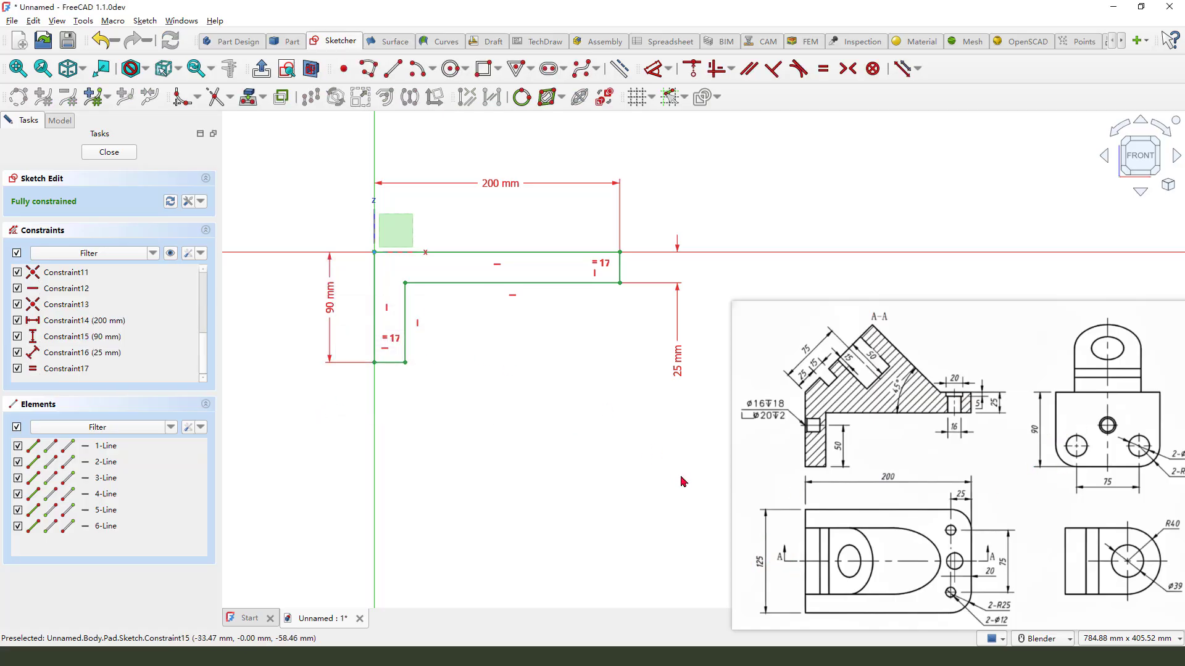
{"action": "left_click_drag", "start_coordinate": [1029, 415], "coordinate": [1046, 465]}
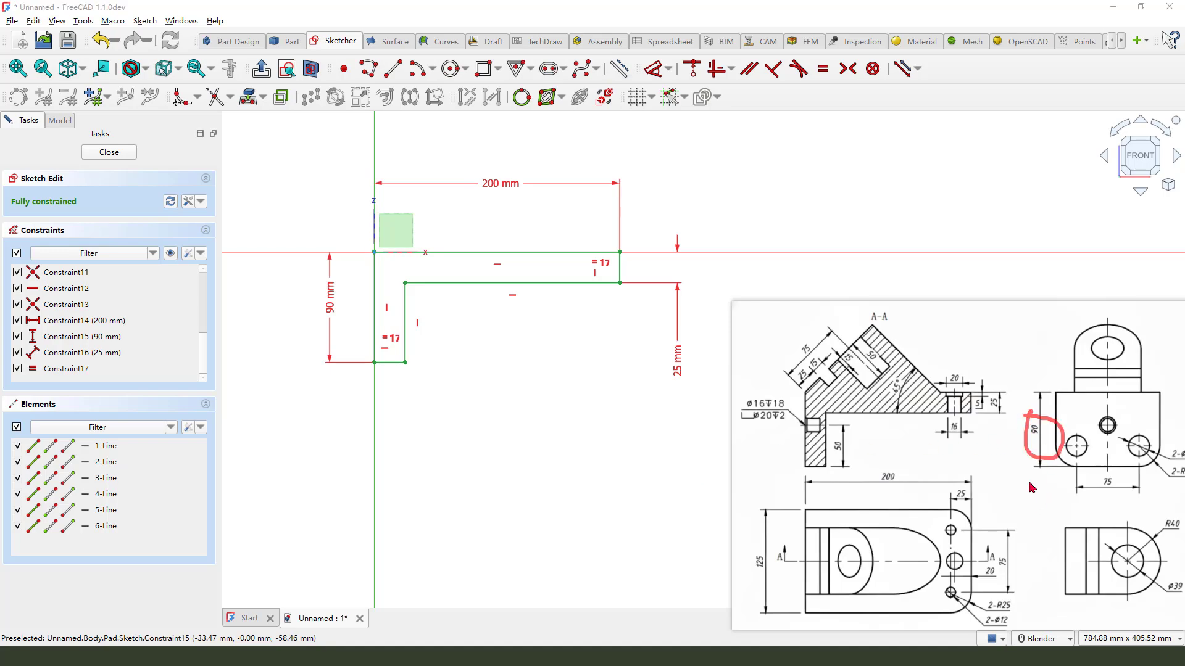
Close the sketch, then set the Pad length to 125 mm in Symmetric mode.
{"action": "left_click", "coordinate": [108, 152]}
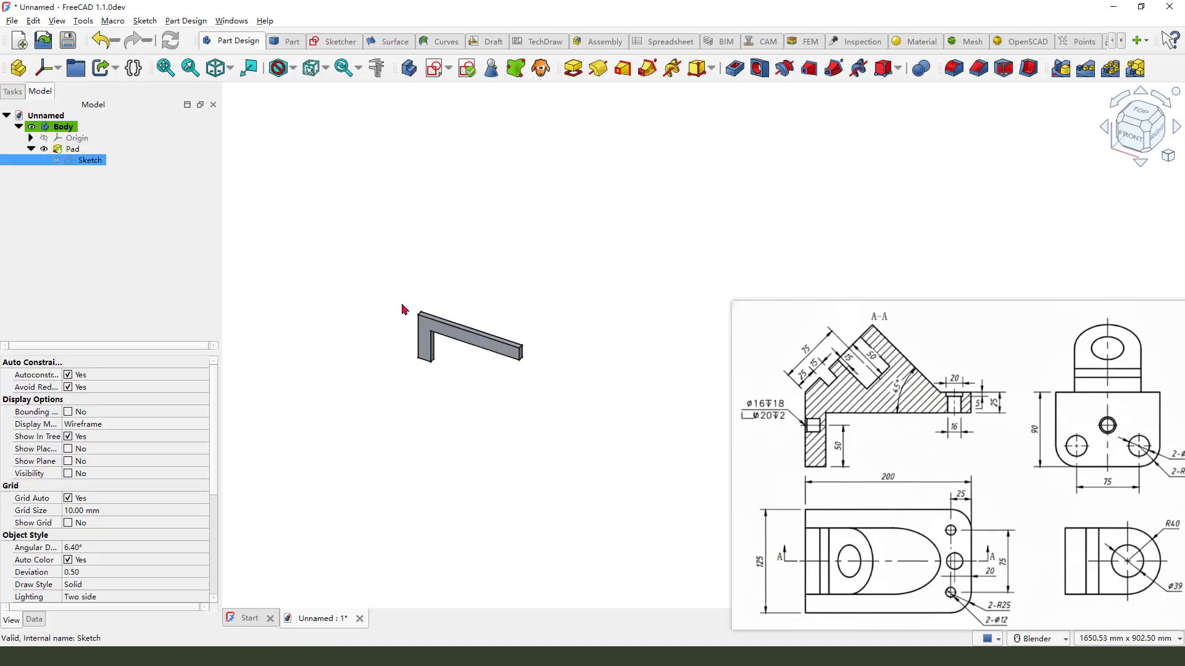
{"action": "double_click", "coordinate": [72, 149]}
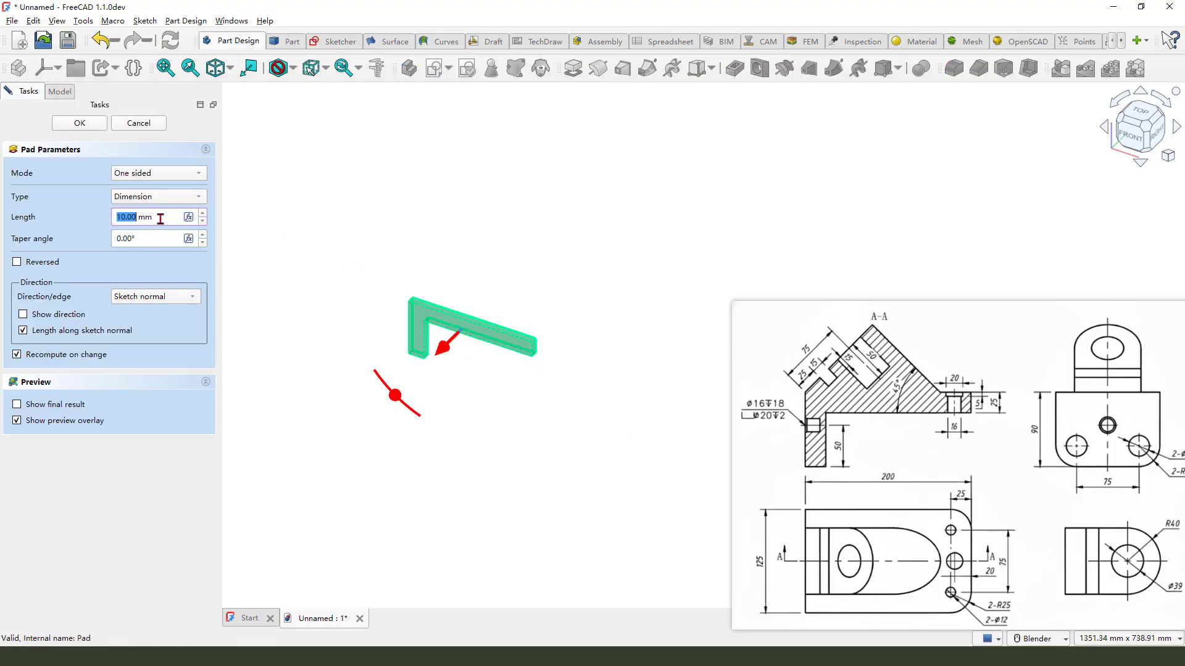
{"action": "type", "text": "125"}
{"action": "key", "text": "Return"}
{"action": "left_click", "coordinate": [158, 172]}
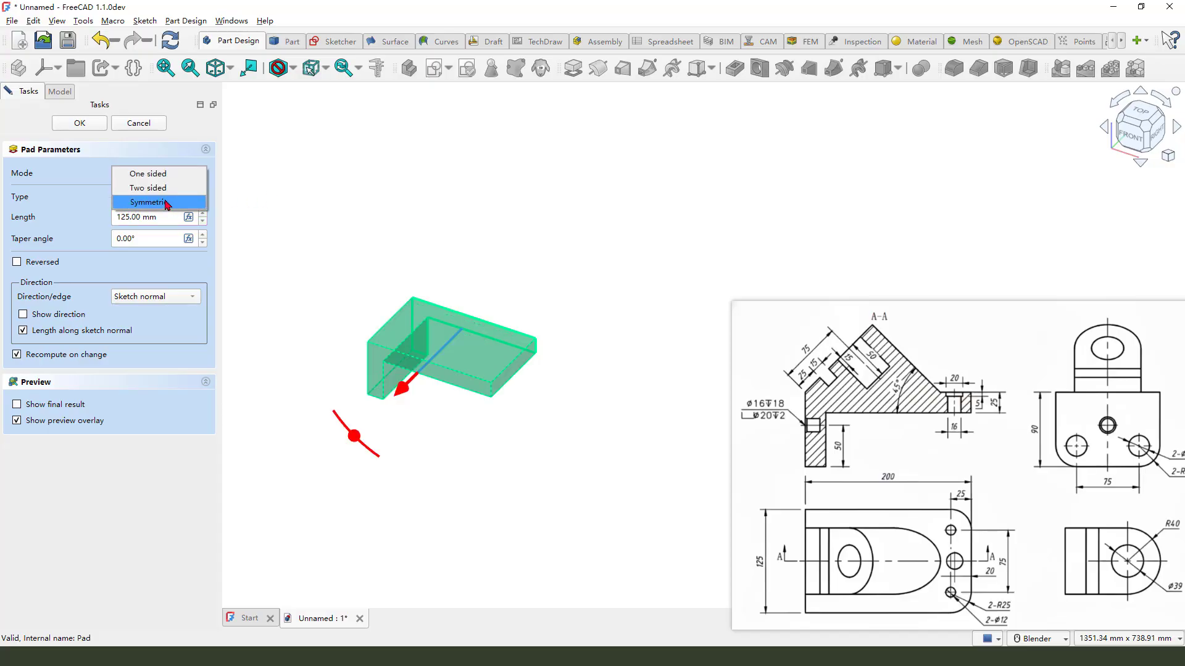
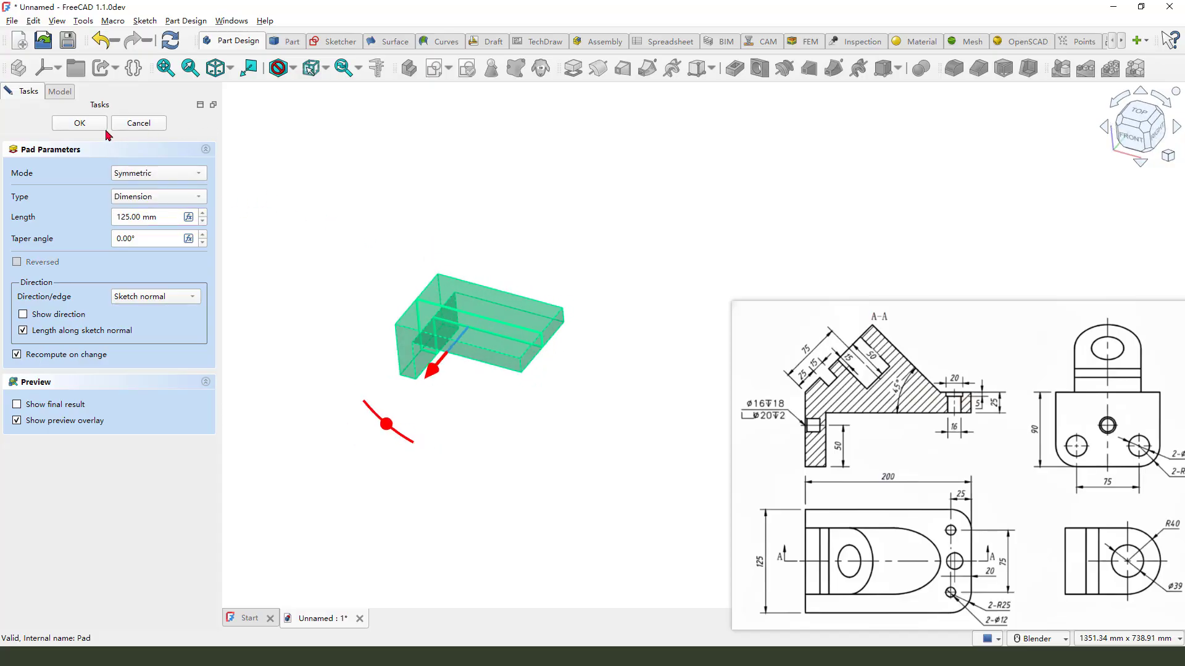
Confirm the symmetric 125 mm pad and mark the ridge slot on the reference drawing.
{"action": "left_click", "coordinate": [80, 124]}
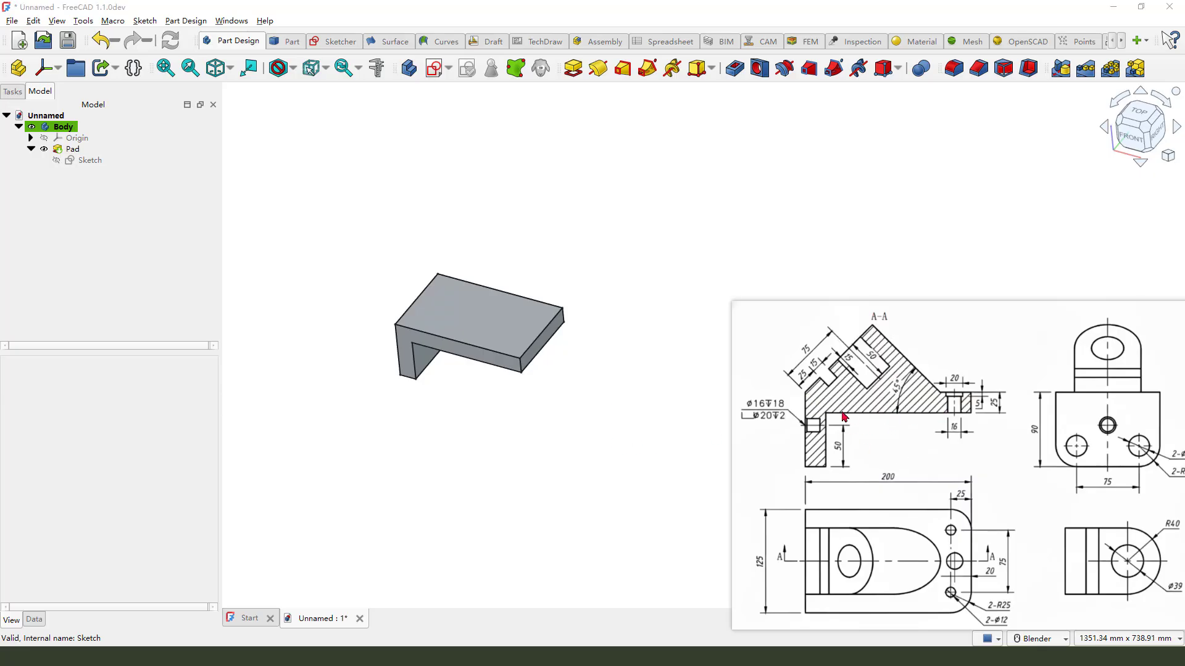
{"action": "mouse_move", "coordinate": [808, 540]}
{"action": "left_mouse_down"}
{"action": "mouse_move", "coordinate": [930, 547]}
{"action": "mouse_move", "coordinate": [903, 599]}
{"action": "mouse_move", "coordinate": [807, 539]}
{"action": "left_mouse_up"}
{"action": "left_click_drag", "start_coordinate": [806, 395], "coordinate": [912, 403]}
{"action": "left_click_drag", "start_coordinate": [850, 354], "coordinate": [900, 401]}
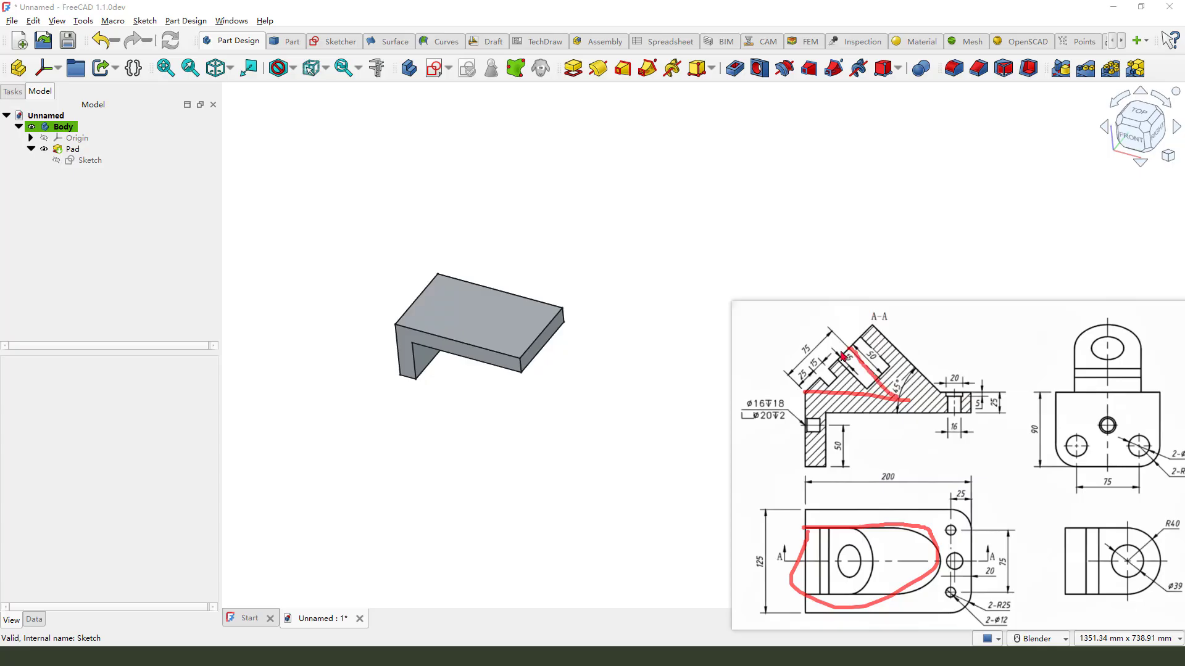
{"action": "left_click_drag", "start_coordinate": [845, 356], "coordinate": [812, 389]}
{"action": "mouse_move", "coordinate": [835, 302]}
{"action": "left_mouse_down"}
{"action": "mouse_move", "coordinate": [840, 336]}
{"action": "mouse_move", "coordinate": [861, 324]}
{"action": "left_mouse_up"}
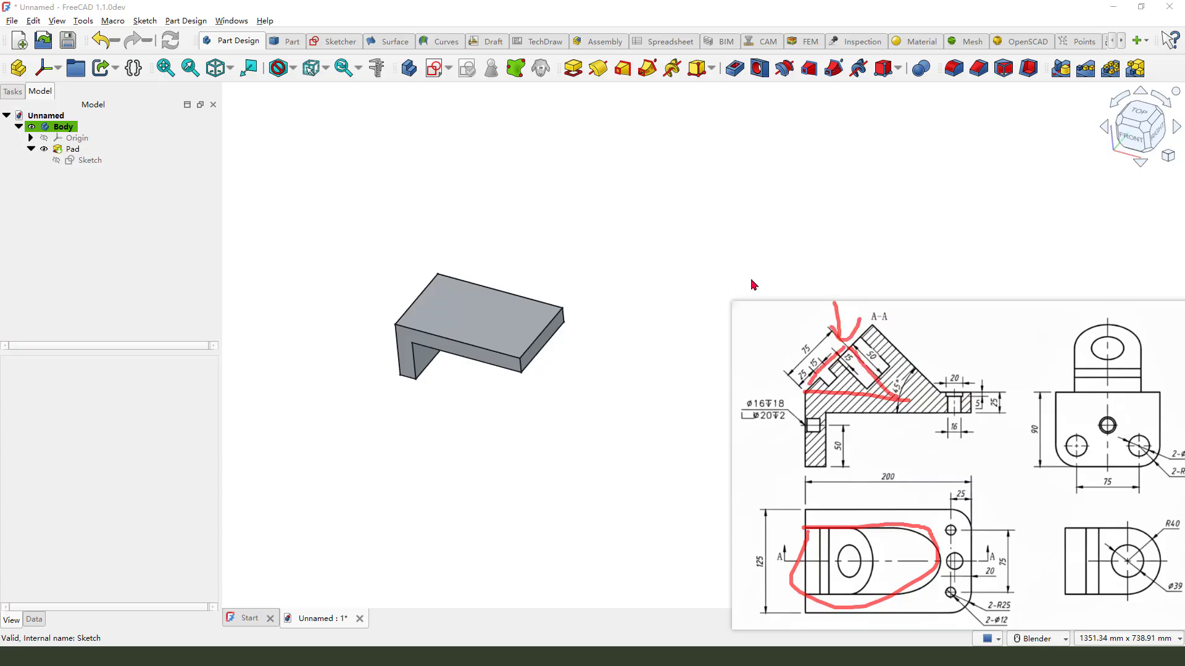
Create a new sketch attached to the XZ plane.
{"action": "key", "text": "e"}
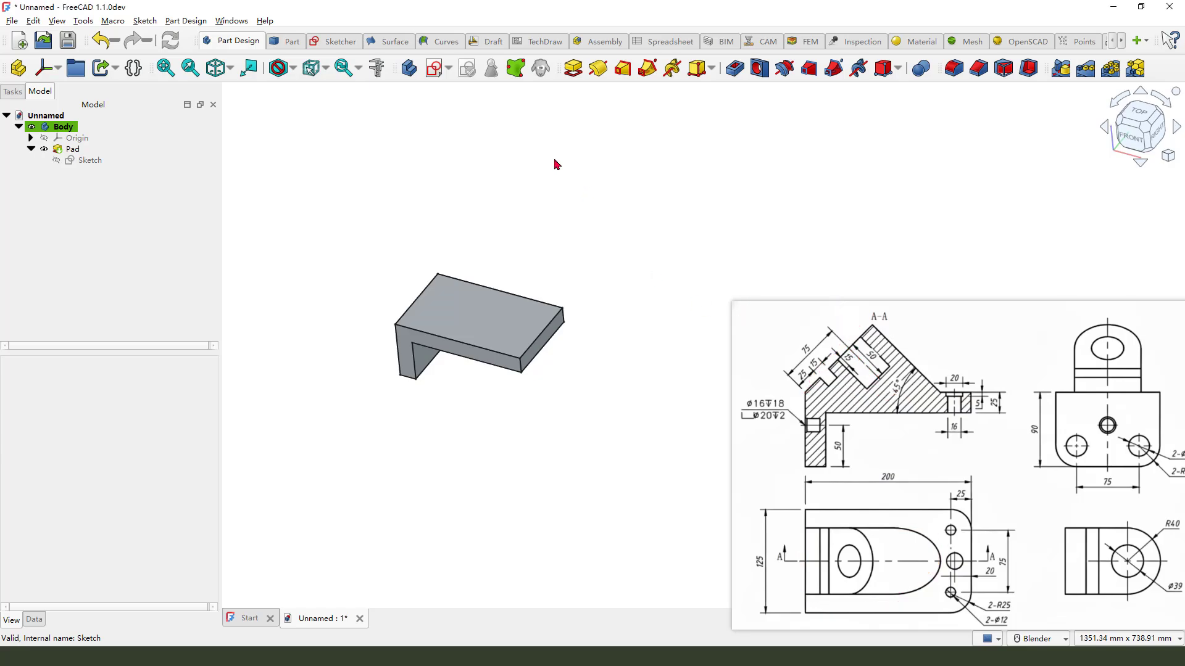
{"action": "left_click", "coordinate": [435, 68]}
{"action": "left_click_drag", "start_coordinate": [501, 225], "coordinate": [479, 230]}
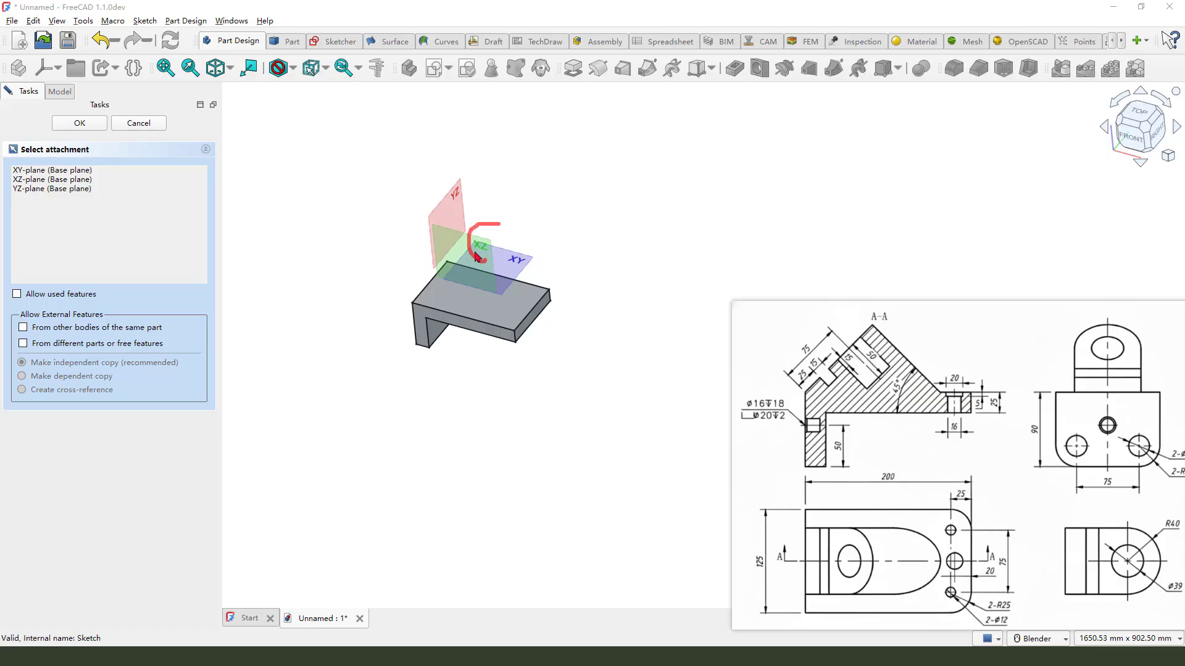
{"action": "double_click", "coordinate": [475, 238]}
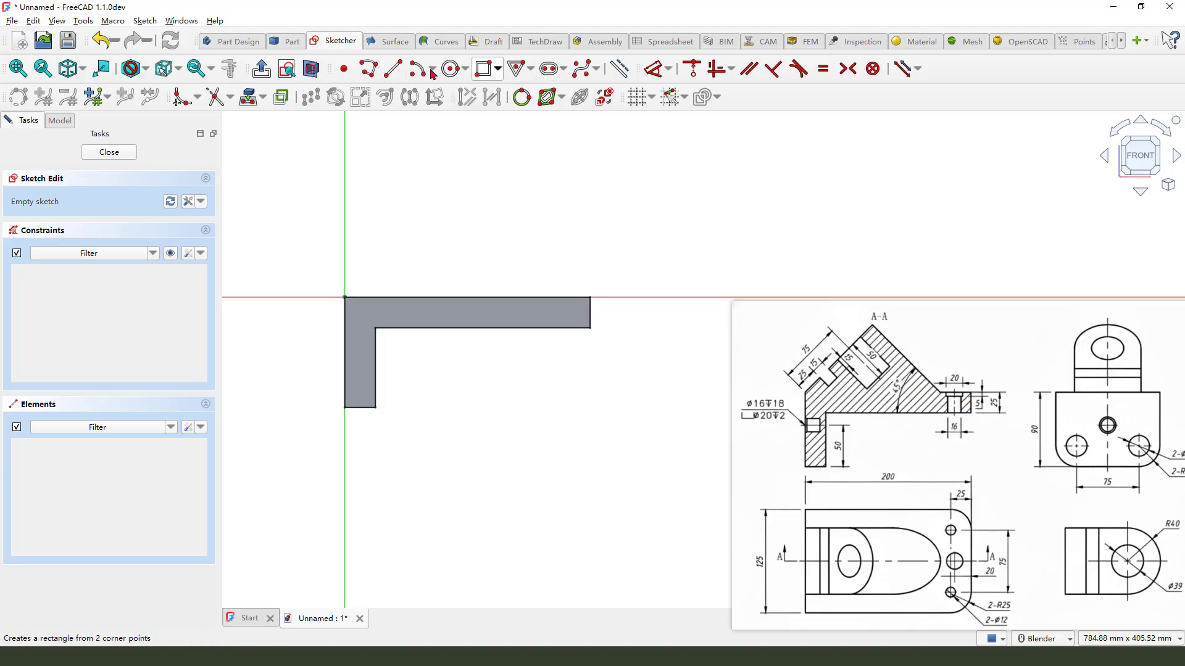
Draw a closed triangle polyline from the base's top edge to the origin corner.
{"action": "left_click", "coordinate": [368, 69]}
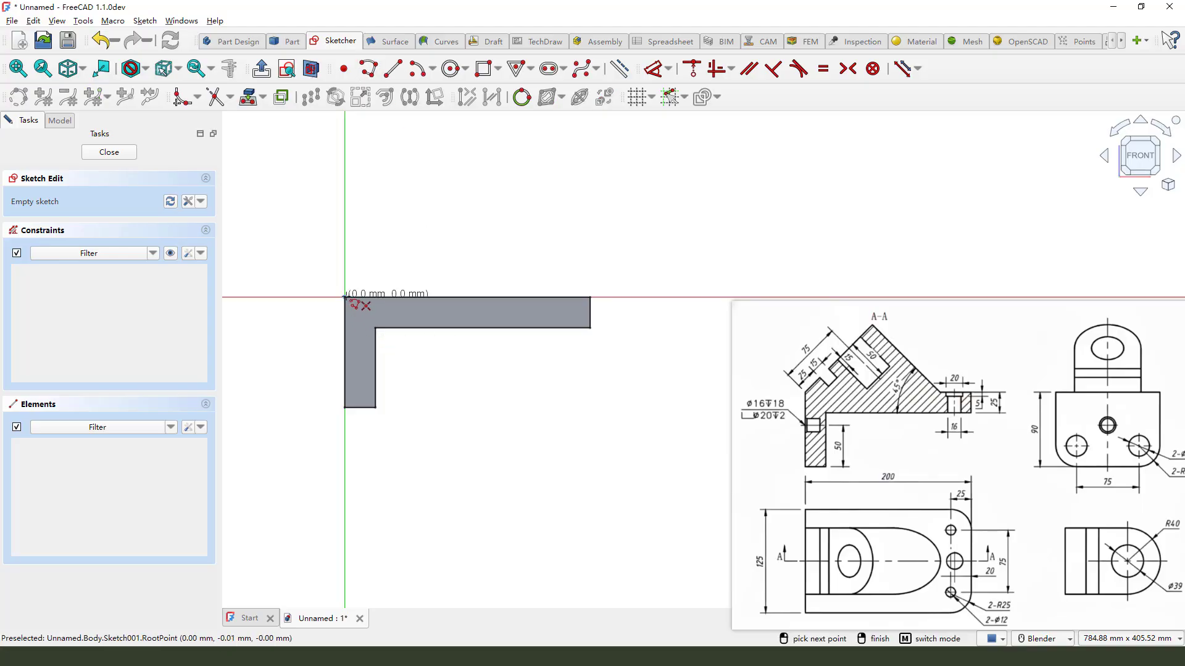
{"action": "left_click", "coordinate": [462, 297]}
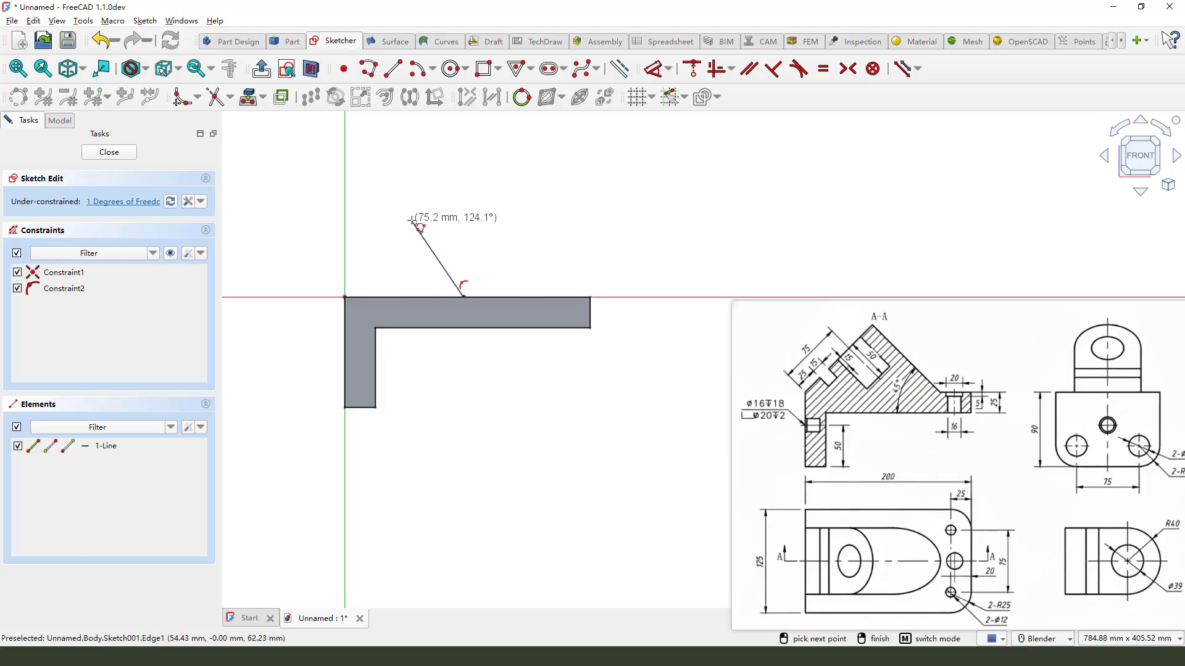
{"action": "left_click", "coordinate": [413, 220]}
{"action": "double_click", "coordinate": [345, 296]}
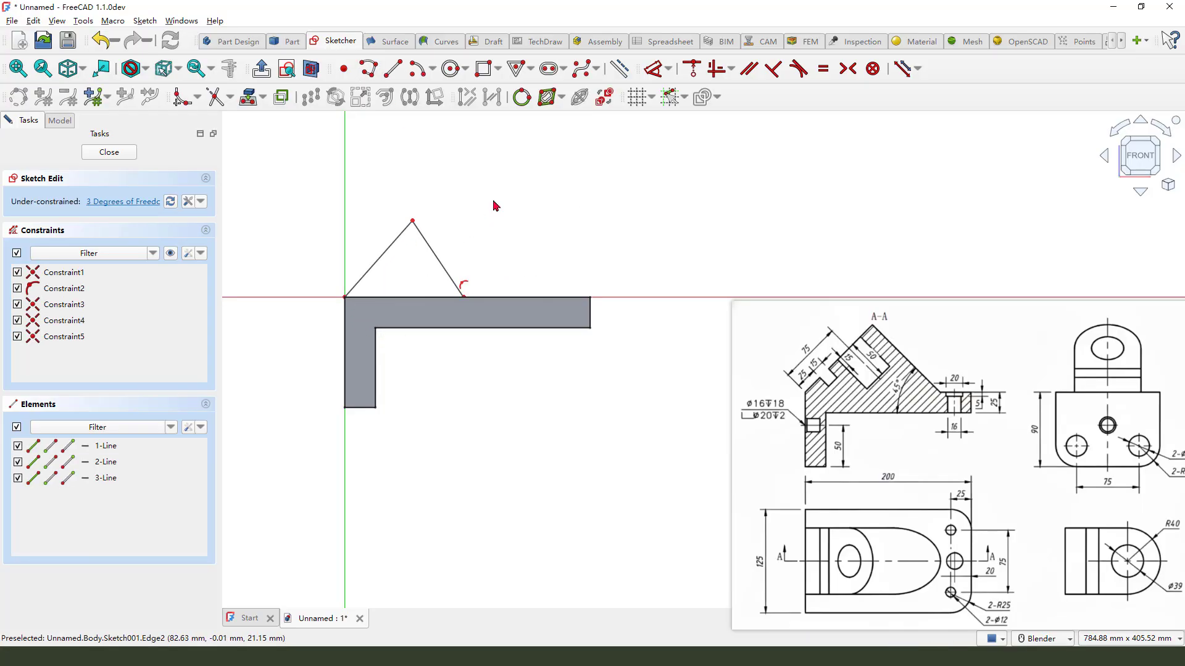
{"action": "right_click", "coordinate": [493, 206]}
{"action": "key", "text": "Escape"}
{"action": "scroll", "coordinate": [402, 263], "scroll_direction": "up", "scroll_amount": 1}
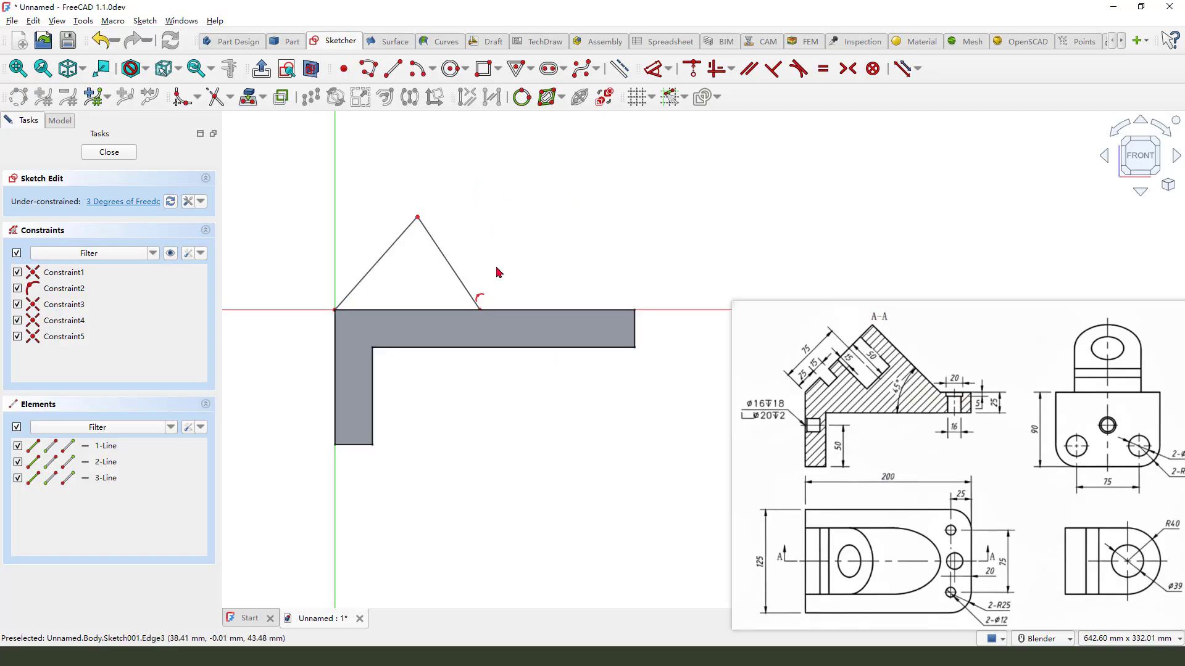
Constrain the triangle's two sloped sides perpendicular to each other.
{"action": "left_click", "coordinate": [775, 69]}
{"action": "left_click", "coordinate": [405, 237]}
{"action": "left_click", "coordinate": [441, 252]}
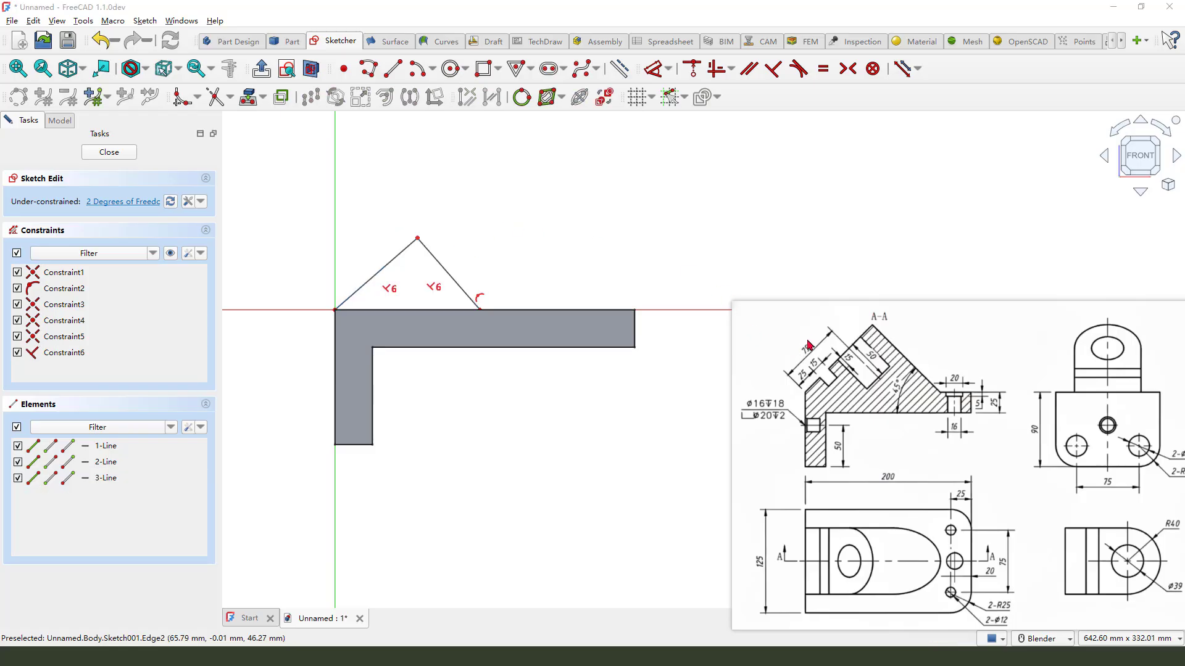
{"action": "left_click_drag", "start_coordinate": [805, 344], "coordinate": [795, 369]}
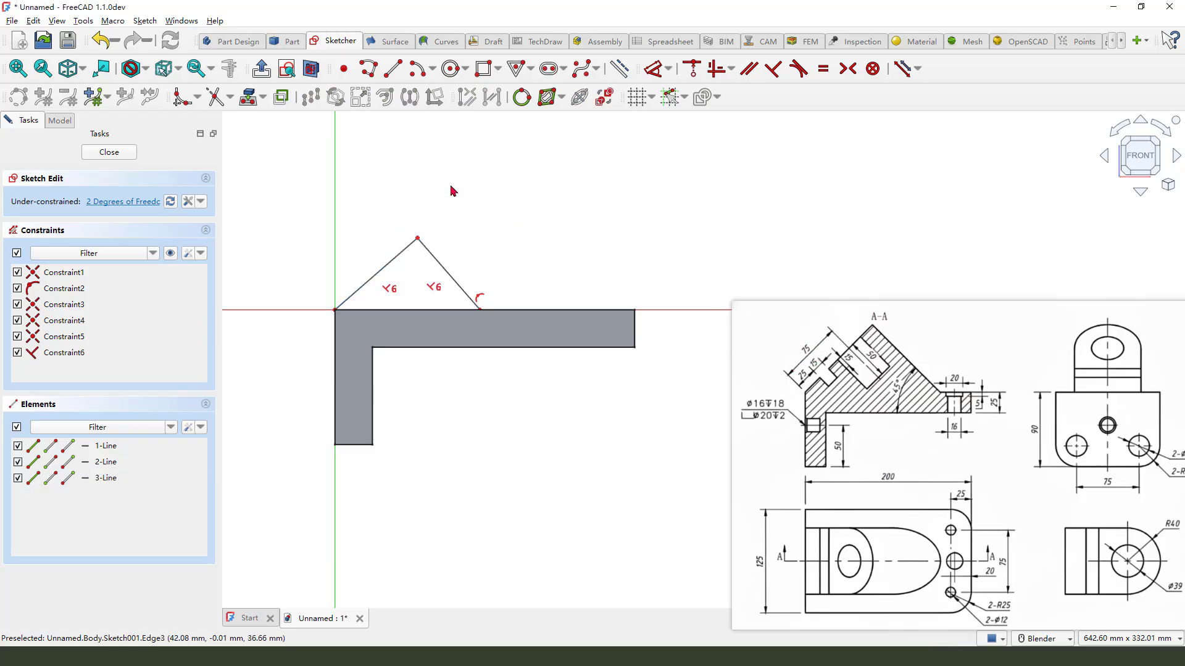
Constrain the left side to 75 mm and the right side to 45°.
{"action": "left_click", "coordinate": [655, 69]}
{"action": "left_click", "coordinate": [380, 271]}
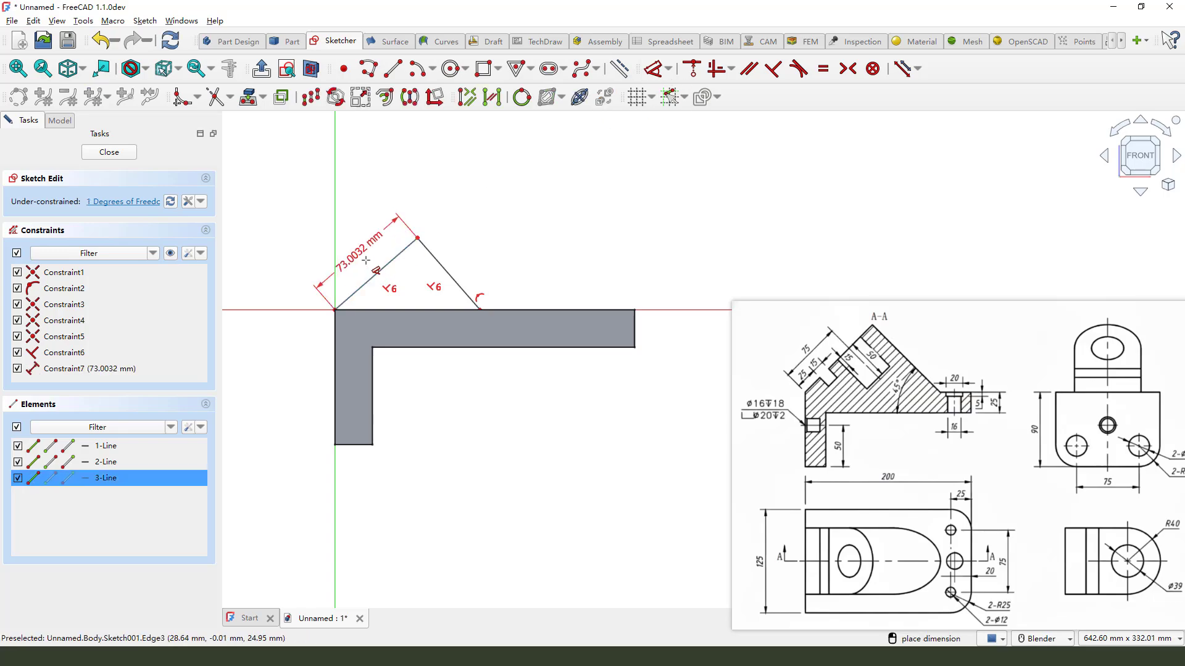
{"action": "type", "text": "75"}
{"action": "key", "text": "Return"}
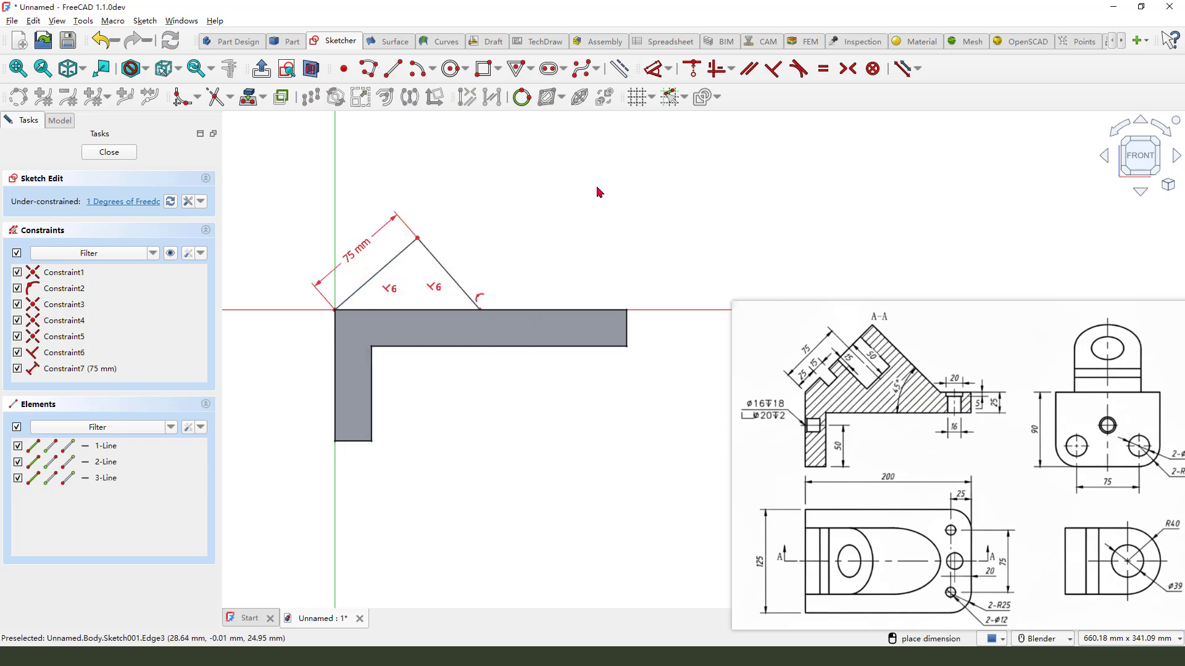
{"action": "left_click_drag", "start_coordinate": [887, 376], "coordinate": [905, 400]}
{"action": "left_click", "coordinate": [453, 286]}
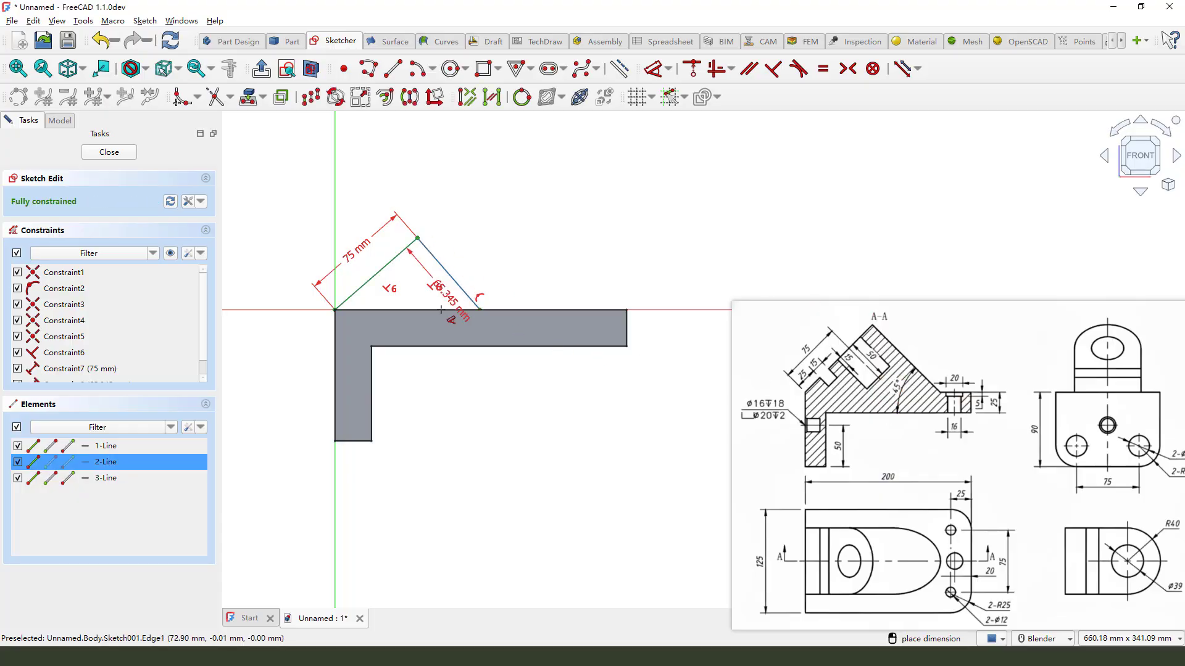
{"action": "scroll", "coordinate": [433, 290], "scroll_direction": "up", "scroll_amount": 2}
{"action": "left_click", "coordinate": [416, 282]}
{"action": "type", "text": "45"}
{"action": "key", "text": "Return"}
{"action": "scroll", "coordinate": [481, 246], "scroll_direction": "down", "scroll_amount": 2}
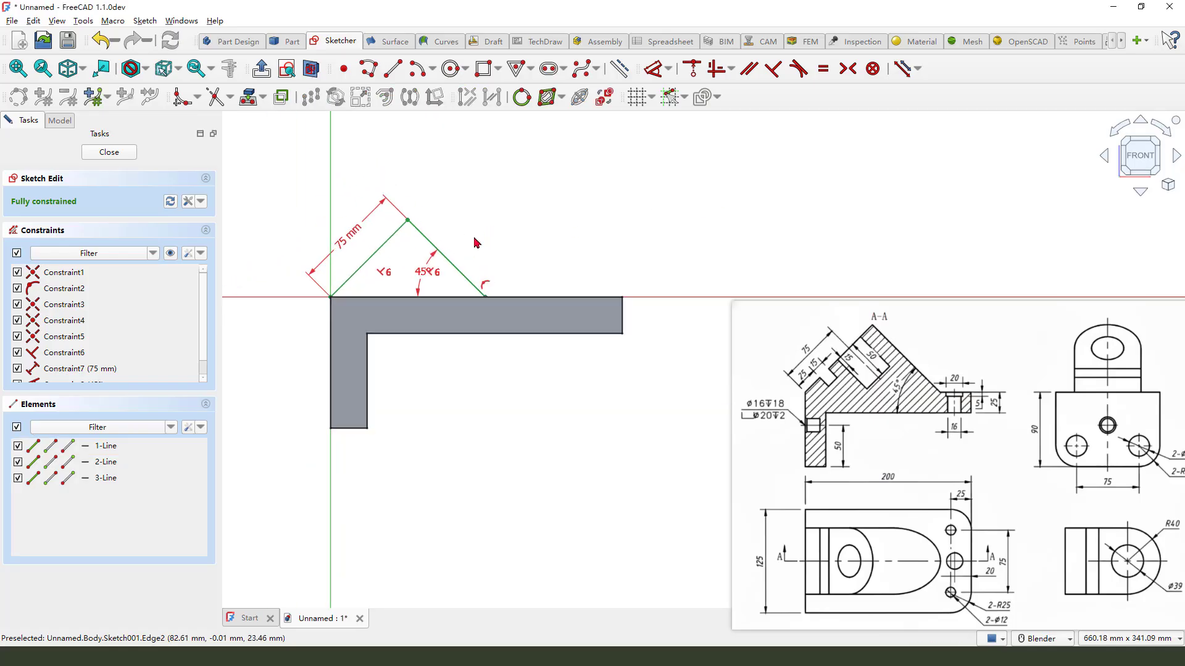
{"action": "mouse_move", "coordinate": [441, 222]}
{"action": "left_mouse_down"}
{"action": "mouse_move", "coordinate": [463, 260]}
{"action": "mouse_move", "coordinate": [532, 226]}
{"action": "left_mouse_up"}
Close the triangle sketch and pad it with 80 mm length in Symmetric mode.
{"action": "left_click", "coordinate": [109, 152]}
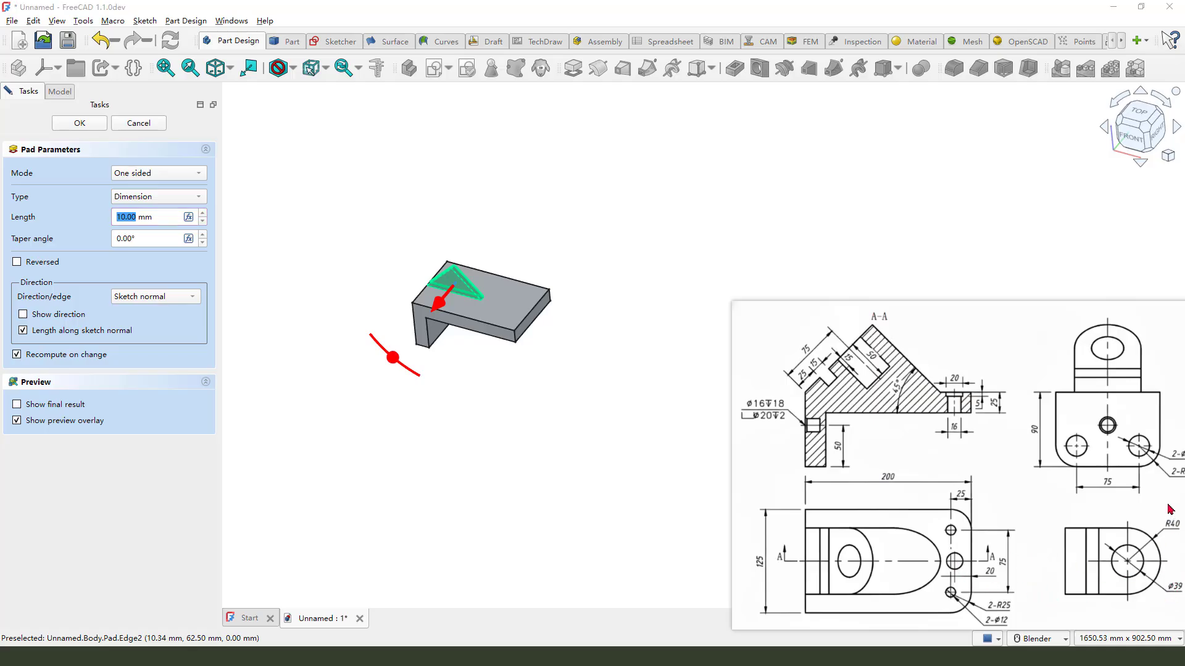
{"action": "mouse_move", "coordinate": [1164, 505]}
{"action": "left_mouse_down"}
{"action": "mouse_move", "coordinate": [1182, 537]}
{"action": "mouse_move", "coordinate": [1122, 610]}
{"action": "mouse_move", "coordinate": [1142, 602]}
{"action": "mouse_move", "coordinate": [1098, 631]}
{"action": "mouse_move", "coordinate": [1114, 633]}
{"action": "left_mouse_up"}
{"action": "key", "text": "Escape"}
{"action": "left_click_drag", "start_coordinate": [136, 217], "coordinate": [86, 220]}
{"action": "type", "text": "80"}
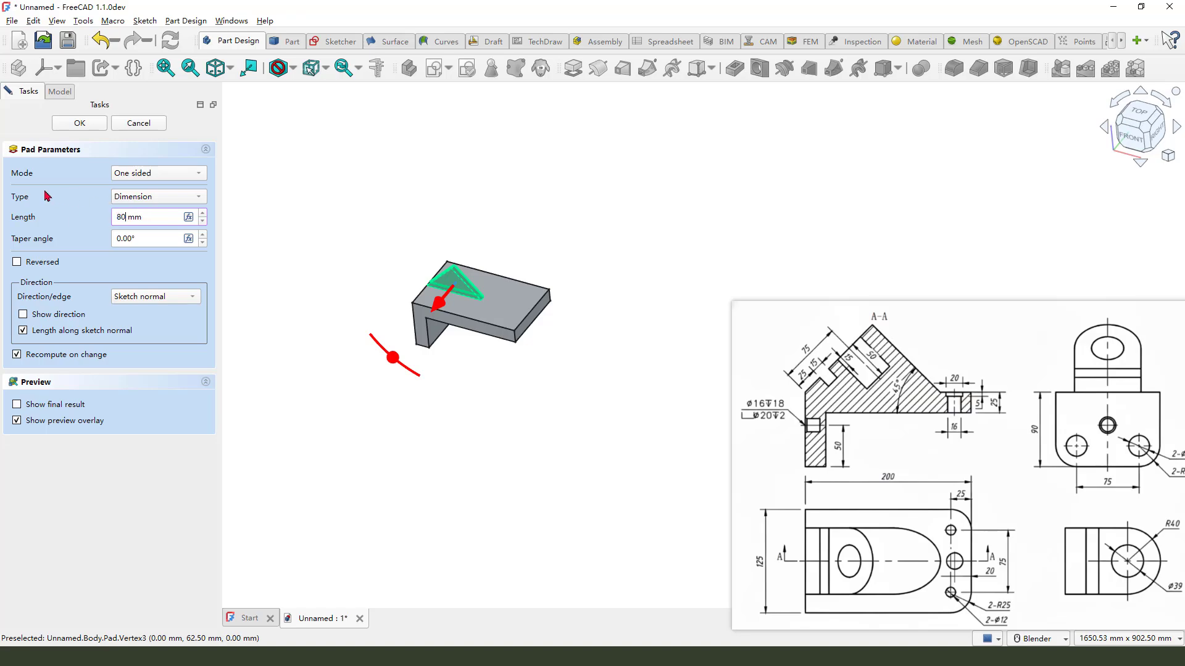
{"action": "key", "text": "Return"}
{"action": "left_click", "coordinate": [158, 173]}
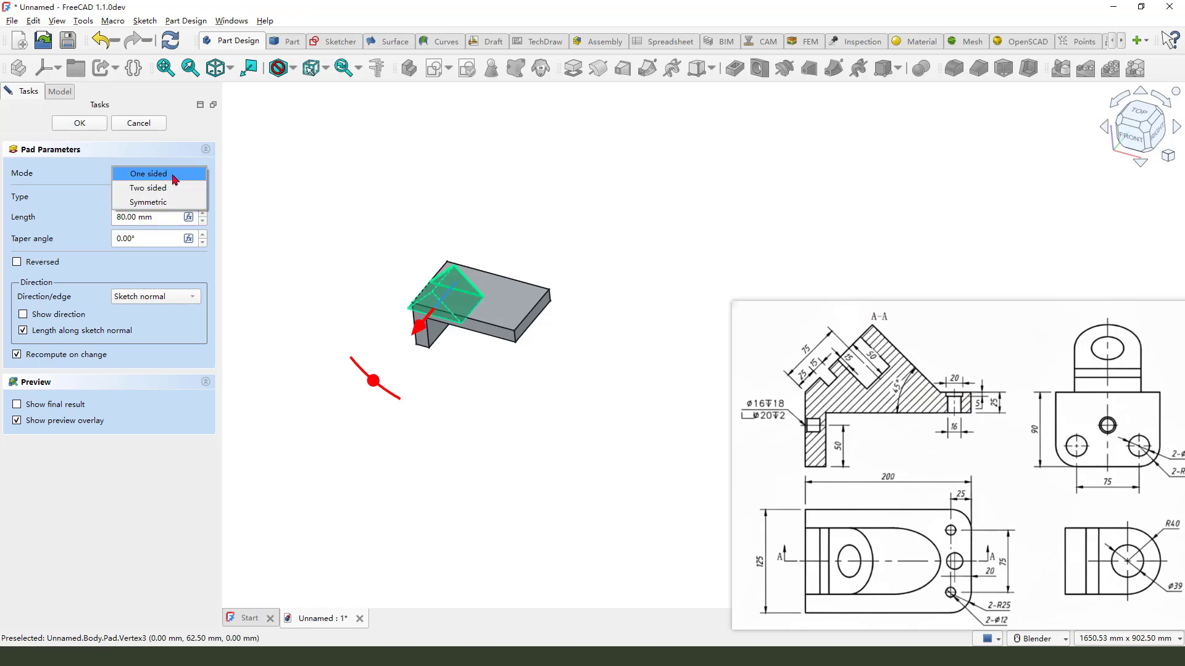
{"action": "left_click", "coordinate": [162, 204]}
{"action": "middle_click_drag", "start_coordinate": [294, 246], "coordinate": [389, 305]}
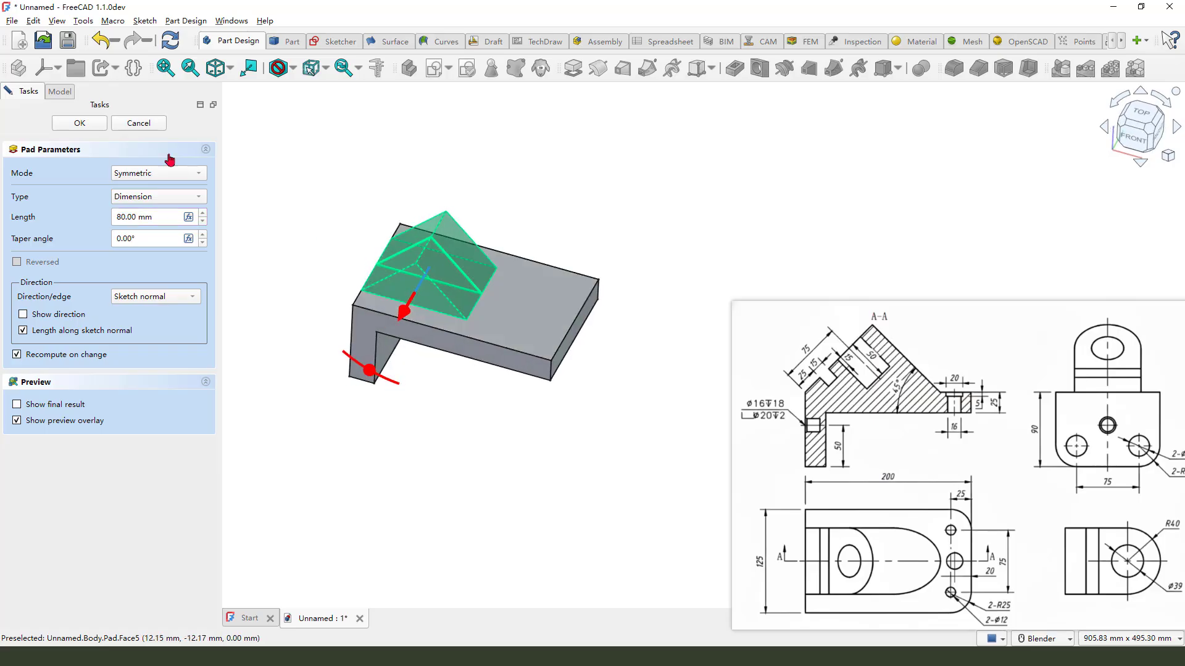
{"action": "left_click", "coordinate": [80, 123]}
{"action": "middle_click_drag", "start_coordinate": [556, 445], "coordinate": [567, 464]}
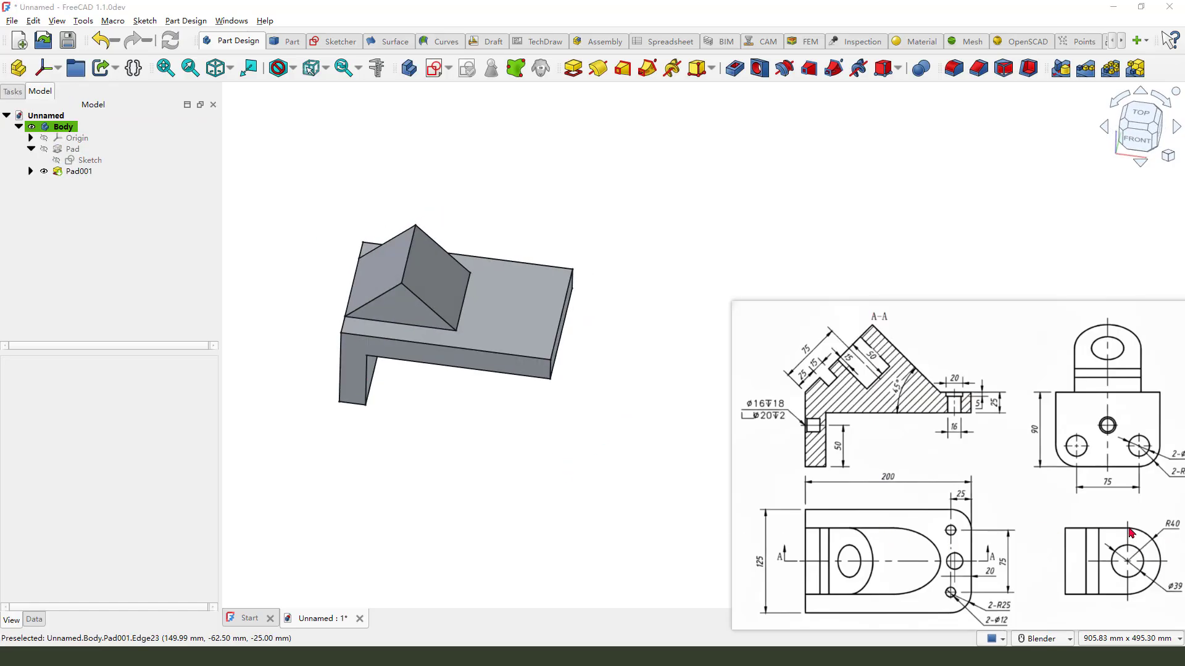
Mark the boss on the drawing and start a sketch on the ridge's sloped face.
{"action": "mouse_move", "coordinate": [1131, 534]}
{"action": "left_mouse_down"}
{"action": "mouse_move", "coordinate": [1151, 539]}
{"action": "mouse_move", "coordinate": [1157, 567]}
{"action": "left_mouse_up"}
{"action": "left_click_drag", "start_coordinate": [1169, 505], "coordinate": [1177, 542]}
{"action": "key", "text": "Escape"}
{"action": "middle_click_drag", "start_coordinate": [390, 220], "coordinate": [385, 254]}
{"action": "scroll", "coordinate": [444, 222], "scroll_direction": "up", "scroll_amount": 3}
{"action": "mouse_move", "coordinate": [444, 222]}
{"action": "left_mouse_down"}
{"action": "mouse_move", "coordinate": [379, 283]}
{"action": "mouse_move", "coordinate": [365, 268]}
{"action": "mouse_move", "coordinate": [408, 296]}
{"action": "mouse_move", "coordinate": [385, 289]}
{"action": "left_mouse_up"}
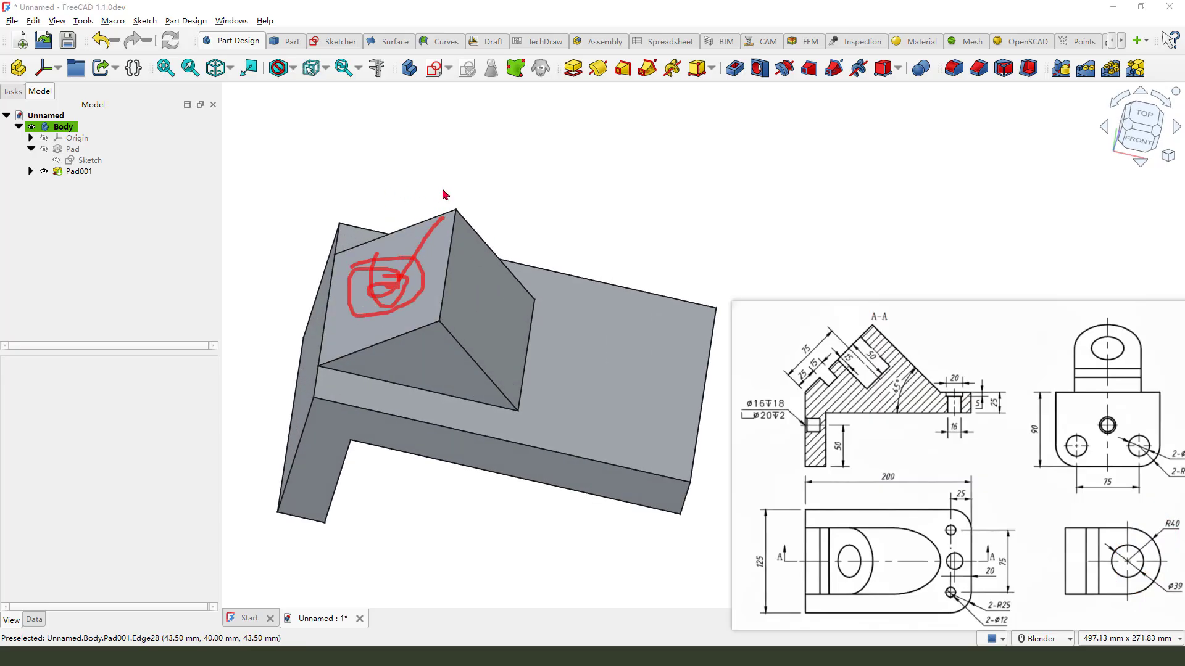
{"action": "key", "text": "Escape"}
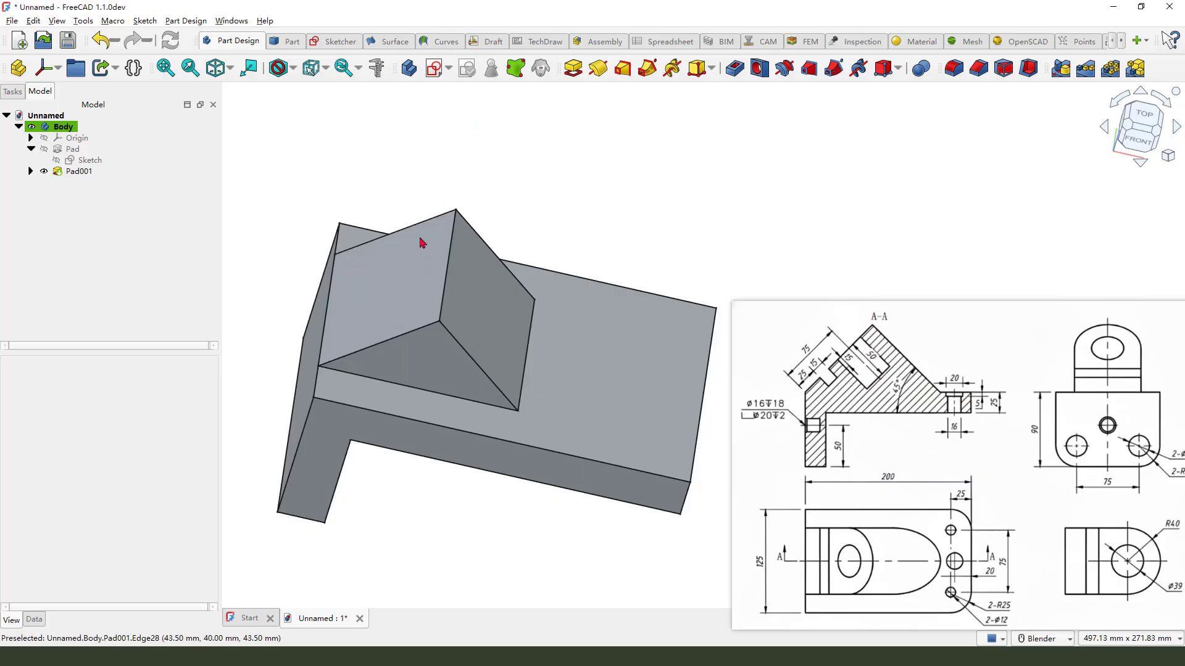
{"action": "left_click", "coordinate": [436, 231]}
{"action": "left_click", "coordinate": [435, 70]}
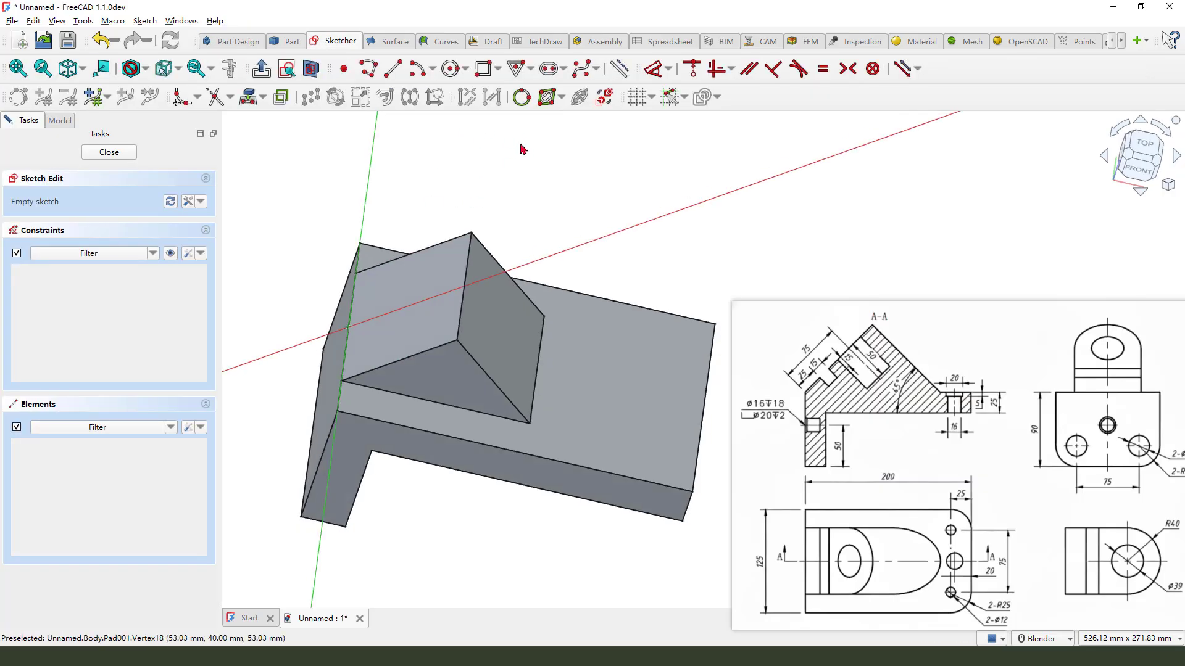
{"action": "scroll", "coordinate": [515, 295], "scroll_direction": "up", "scroll_amount": 1}
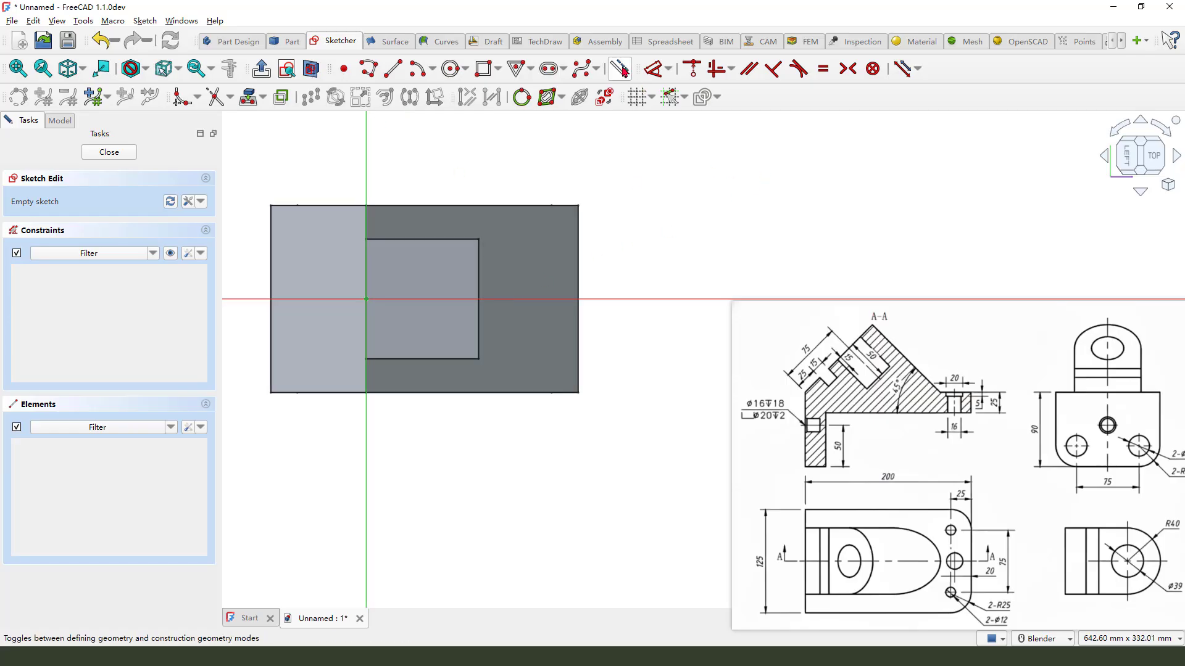
Project the face edge as construction and draw a circle centred on its midpoint.
{"action": "left_click", "coordinate": [620, 70]}
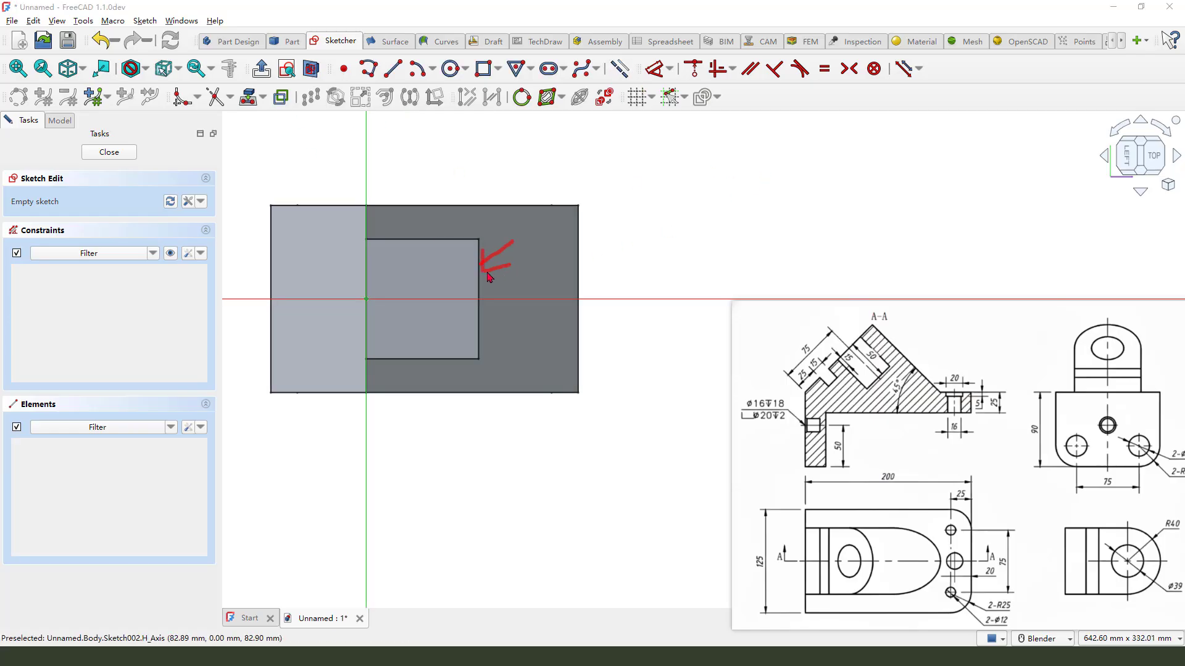
{"action": "left_click", "coordinate": [250, 97]}
{"action": "left_click", "coordinate": [482, 278]}
{"action": "right_click", "coordinate": [620, 250]}
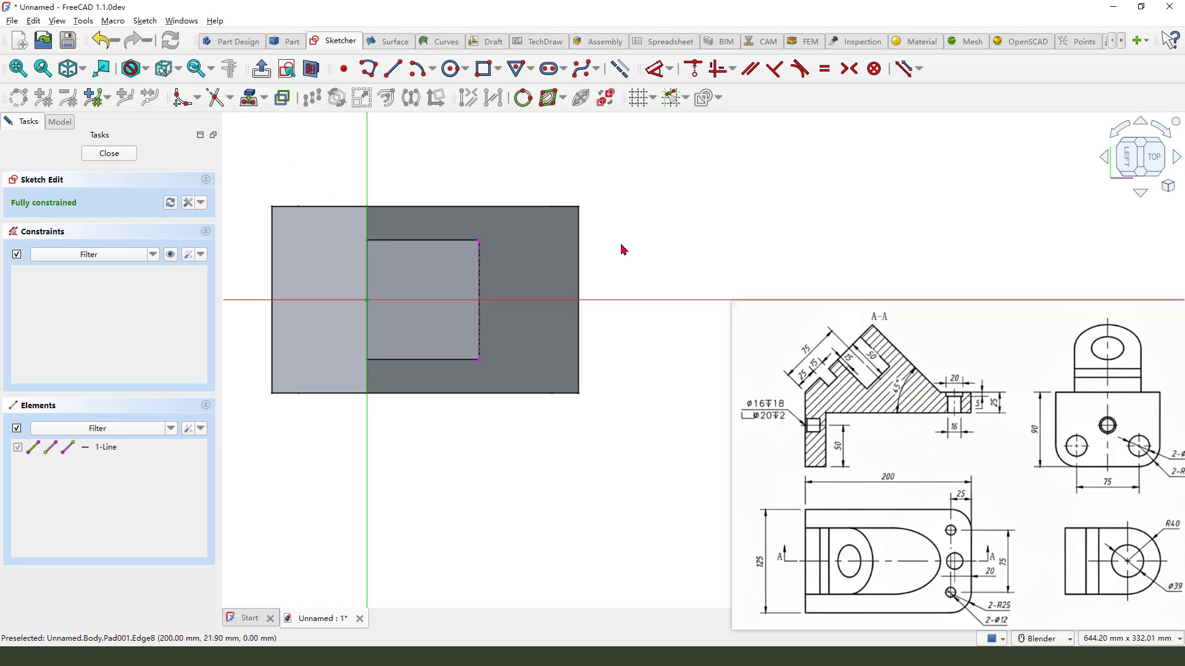
{"action": "left_click", "coordinate": [451, 68]}
{"action": "left_click", "coordinate": [479, 302]}
{"action": "left_click", "coordinate": [479, 243]}
{"action": "right_click", "coordinate": [648, 250]}
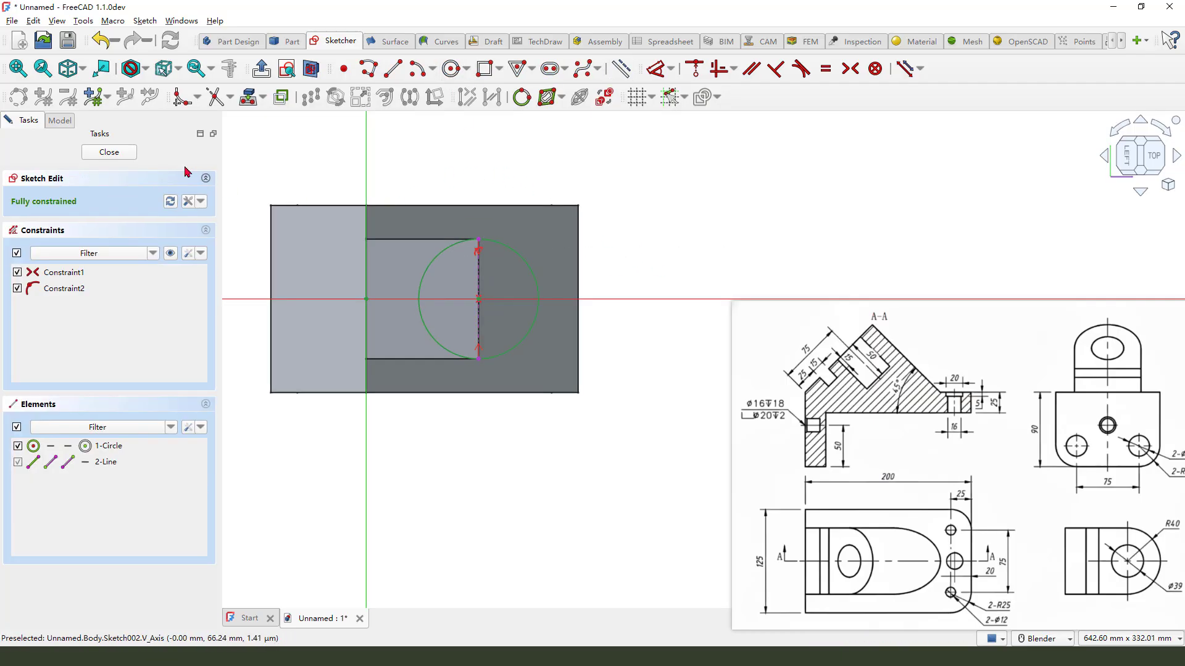
{"action": "left_click", "coordinate": [126, 153]}
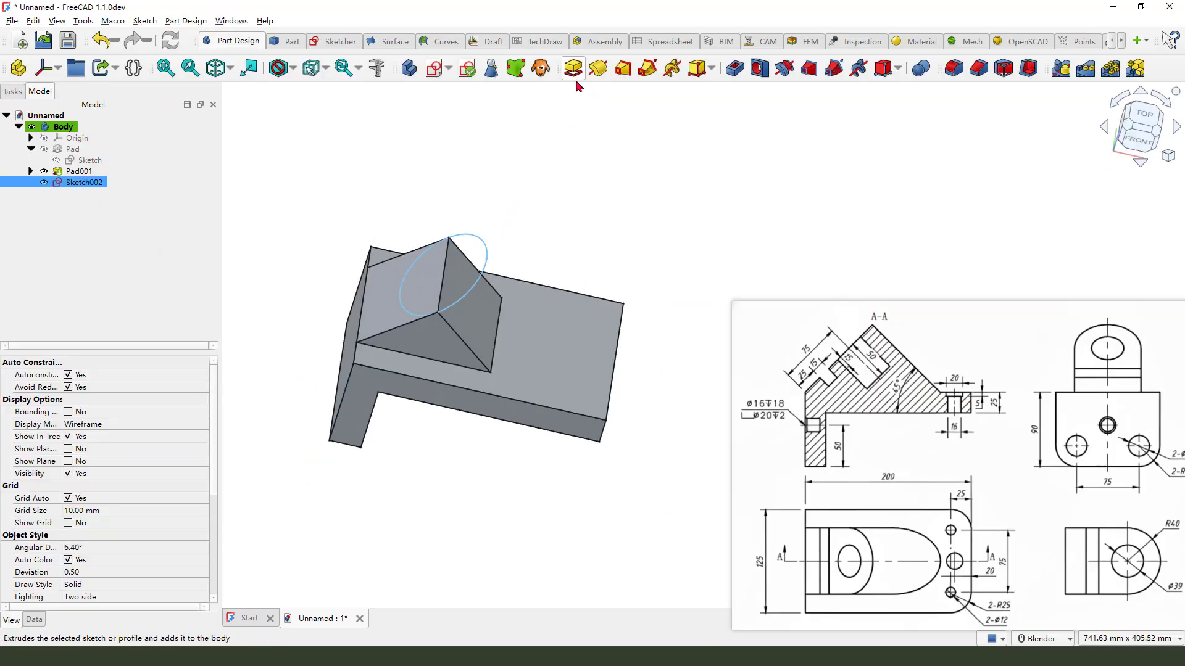
Pad the circle sketch reversed with Type 'To first' to round the ridge.
{"action": "left_click", "coordinate": [574, 68]}
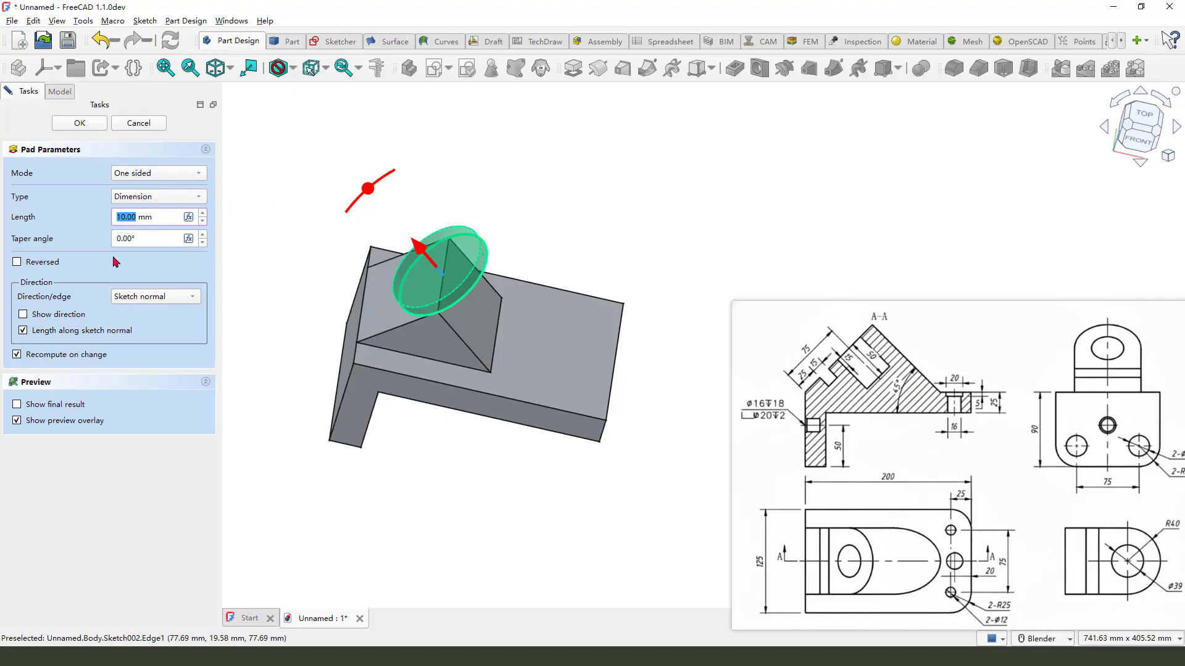
{"action": "left_click_drag", "start_coordinate": [13, 275], "coordinate": [87, 275]}
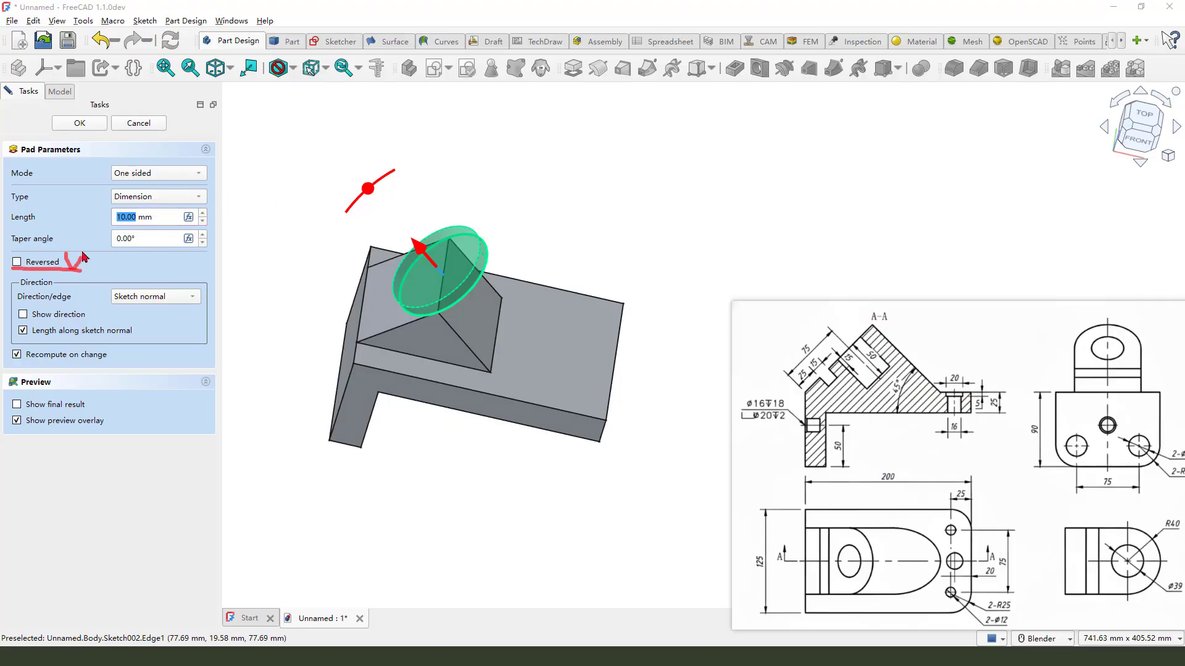
{"action": "left_click", "coordinate": [17, 263]}
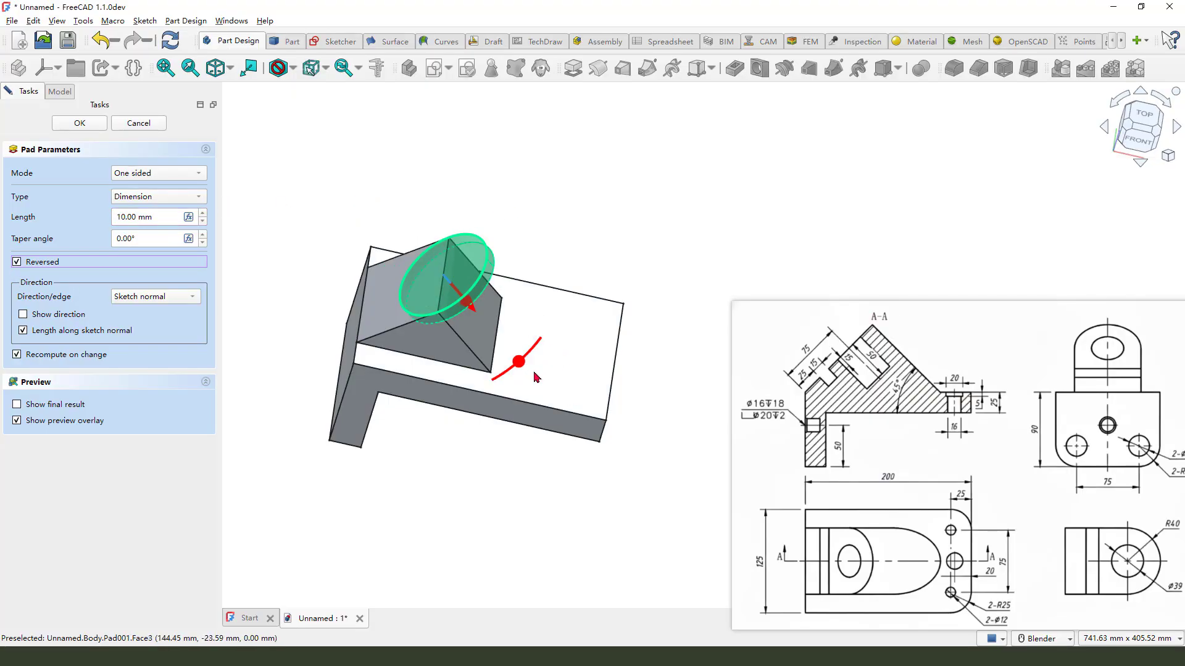
{"action": "left_click", "coordinate": [167, 197]}
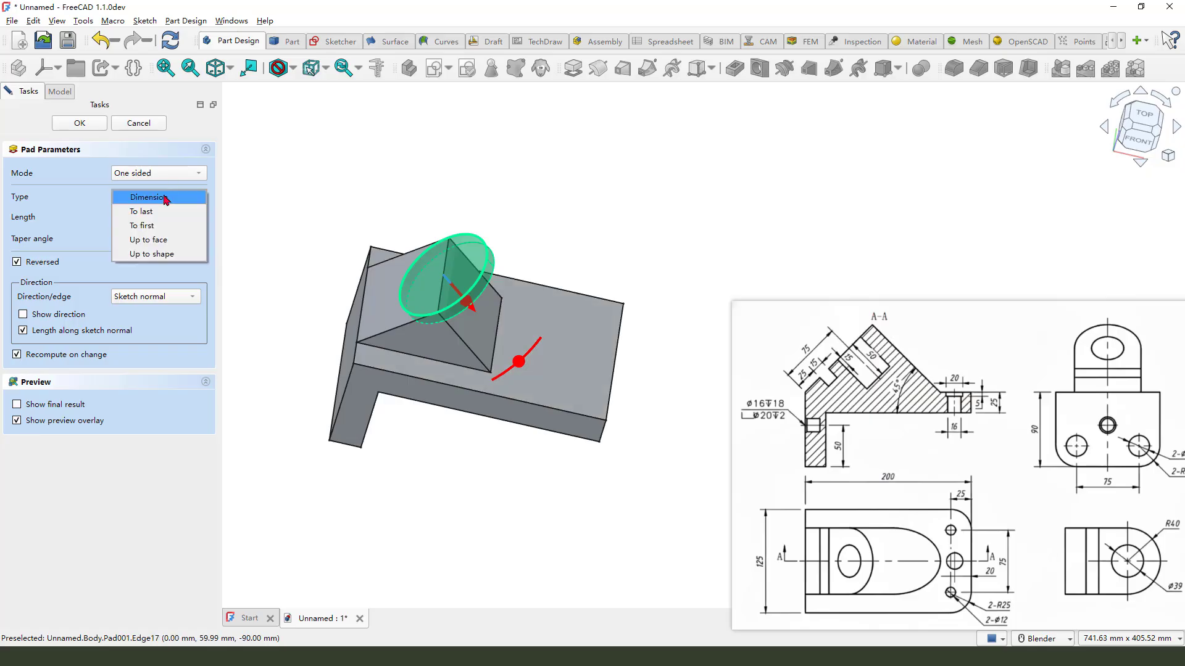
{"action": "left_click", "coordinate": [148, 225]}
{"action": "mouse_move", "coordinate": [547, 441]}
{"action": "middle_mouse_down"}
{"action": "mouse_move", "coordinate": [574, 342]}
{"action": "mouse_move", "coordinate": [593, 417]}
{"action": "middle_mouse_up"}
{"action": "left_click", "coordinate": [80, 123]}
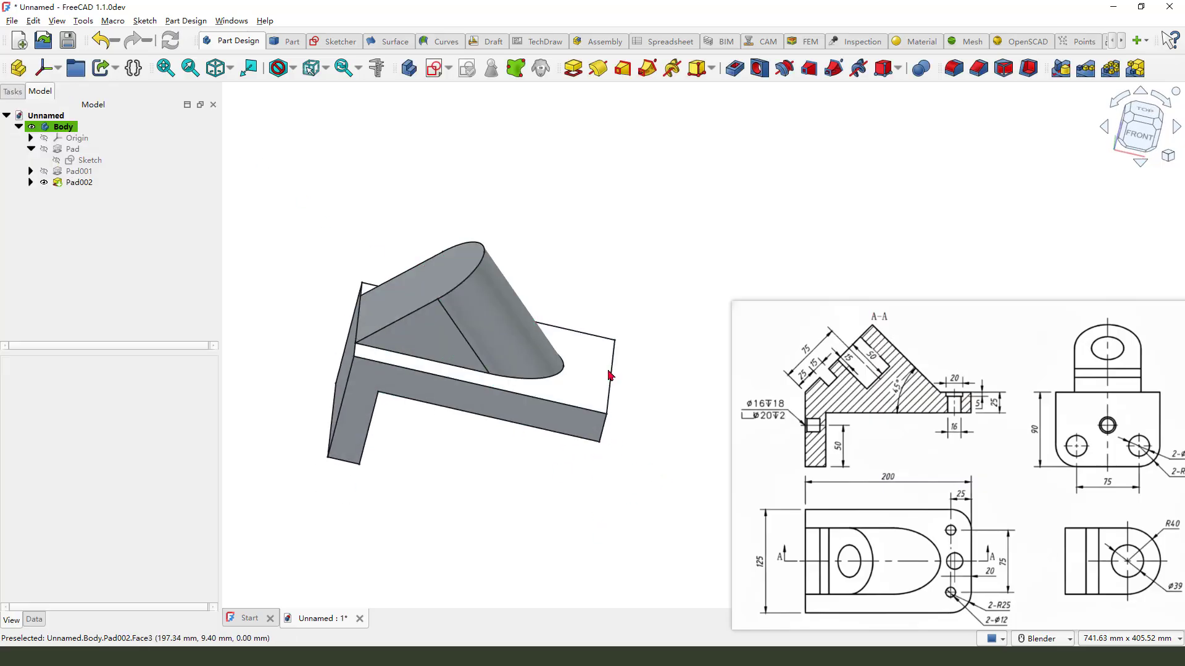
Orbit the model and select the corner edges at the base's far end.
{"action": "mouse_move", "coordinate": [573, 333]}
{"action": "middle_mouse_down"}
{"action": "mouse_move", "coordinate": [542, 352]}
{"action": "mouse_move", "coordinate": [517, 346]}
{"action": "mouse_move", "coordinate": [556, 393]}
{"action": "middle_mouse_up"}
{"action": "scroll", "coordinate": [559, 402], "scroll_direction": "down", "scroll_amount": 2}
{"action": "scroll", "coordinate": [558, 402], "scroll_direction": "up", "scroll_amount": 2}
{"action": "middle_click_drag", "start_coordinate": [564, 435], "coordinate": [569, 435]}
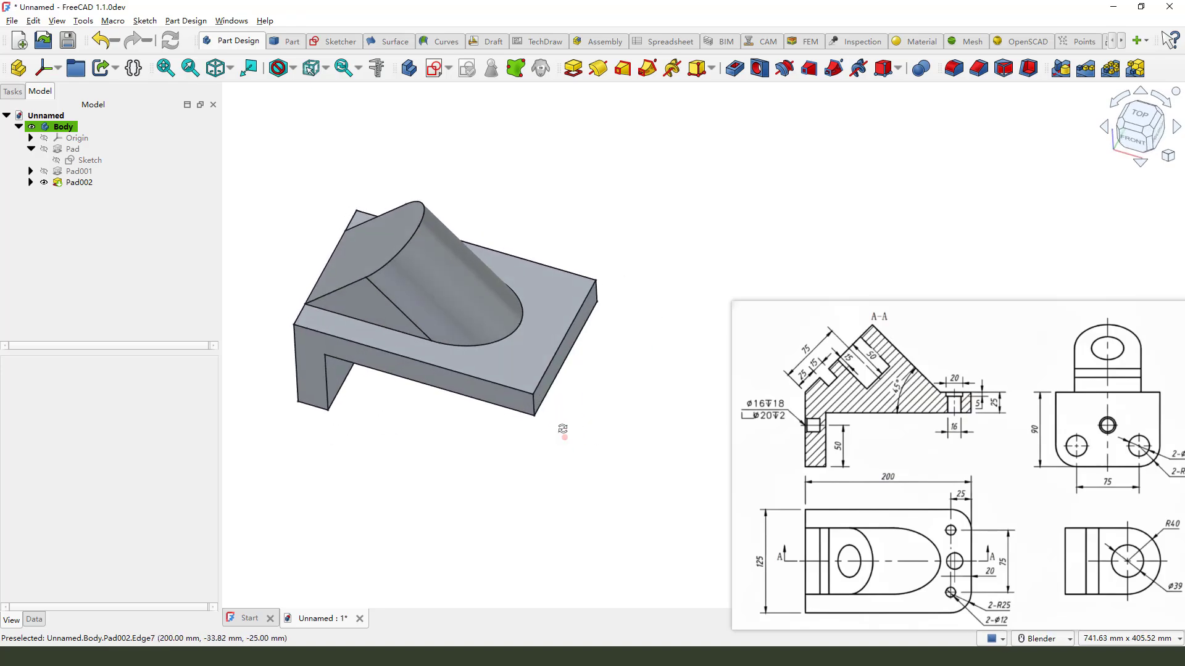
{"action": "mouse_move", "coordinate": [641, 264]}
{"action": "left_mouse_down"}
{"action": "mouse_move", "coordinate": [608, 278]}
{"action": "mouse_move", "coordinate": [581, 310]}
{"action": "left_mouse_up"}
{"action": "left_click_drag", "start_coordinate": [535, 387], "coordinate": [515, 396]}
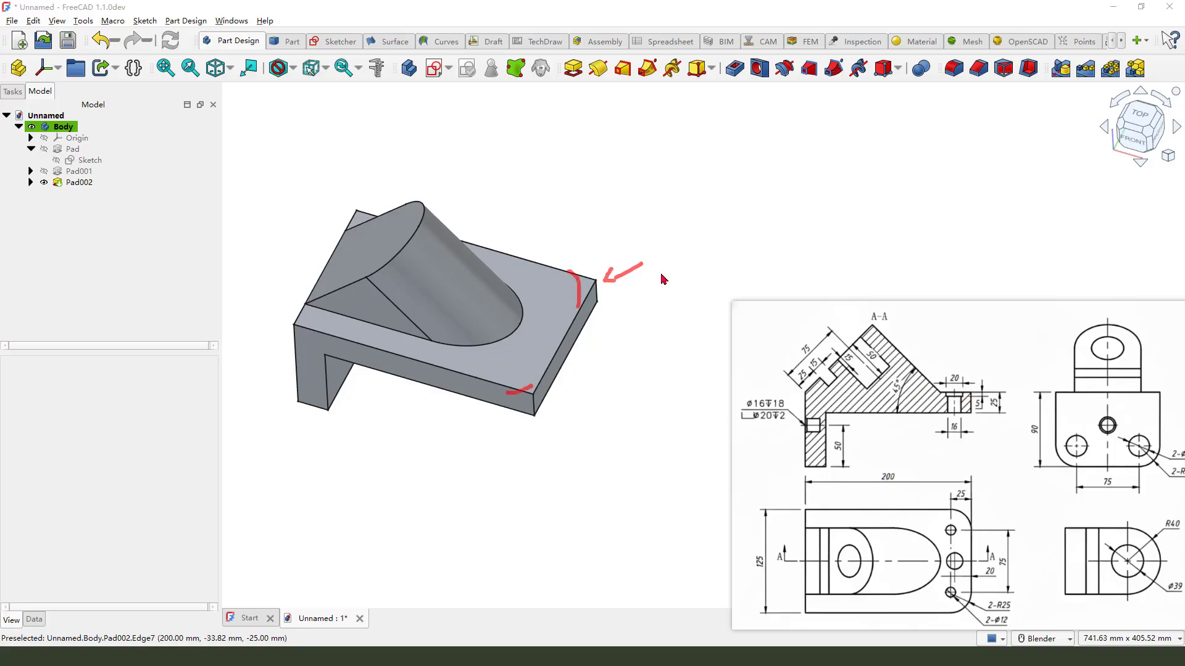
{"action": "key", "text": "Escape"}
{"action": "scroll", "coordinate": [601, 288], "scroll_direction": "up", "scroll_amount": 3}
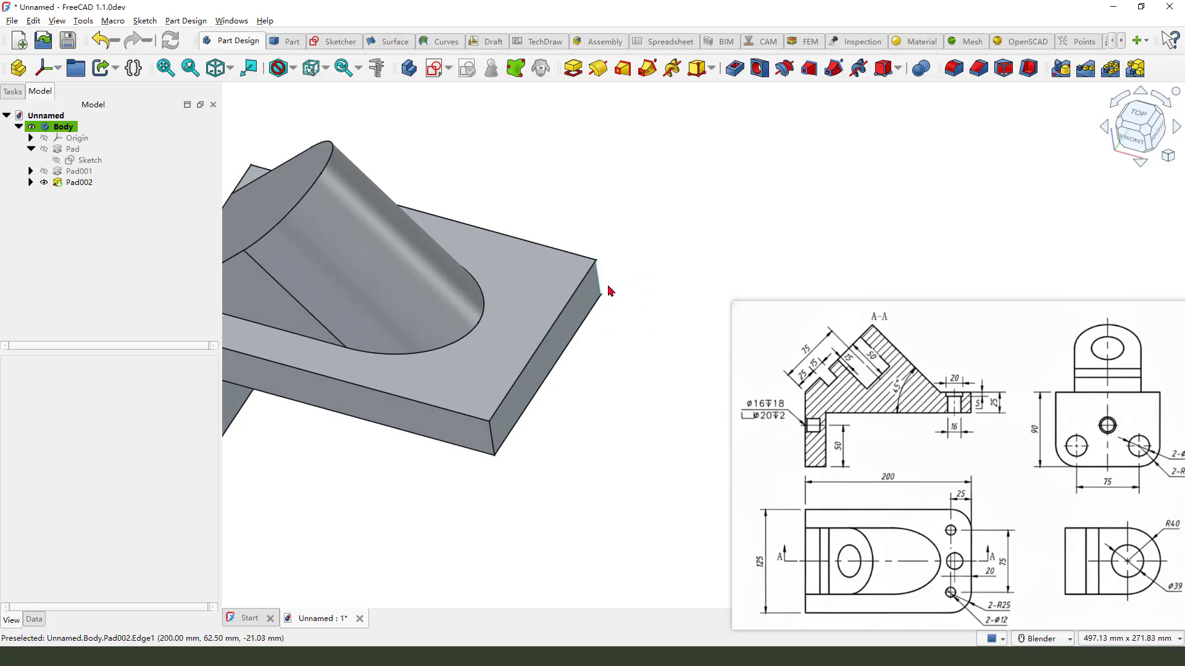
{"action": "left_click", "coordinate": [604, 284]}
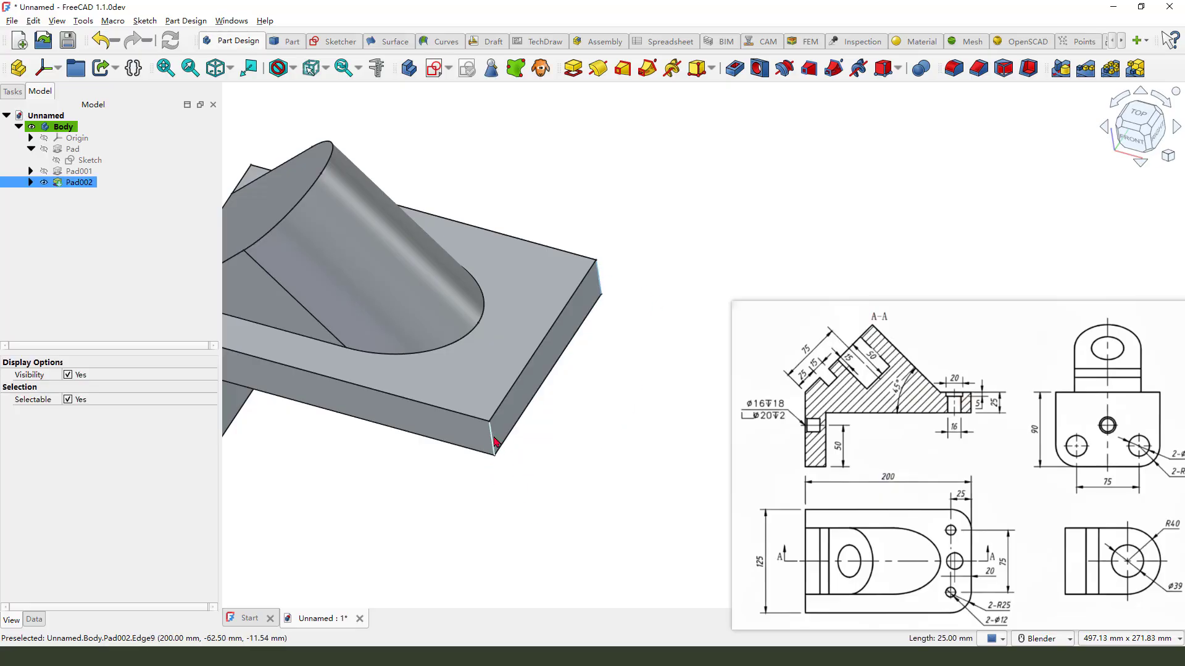
{"action": "scroll", "coordinate": [633, 357], "scroll_direction": "down", "scroll_amount": 1}
{"action": "middle_click_drag", "start_coordinate": [633, 357], "coordinate": [612, 368], "text": "shift"}
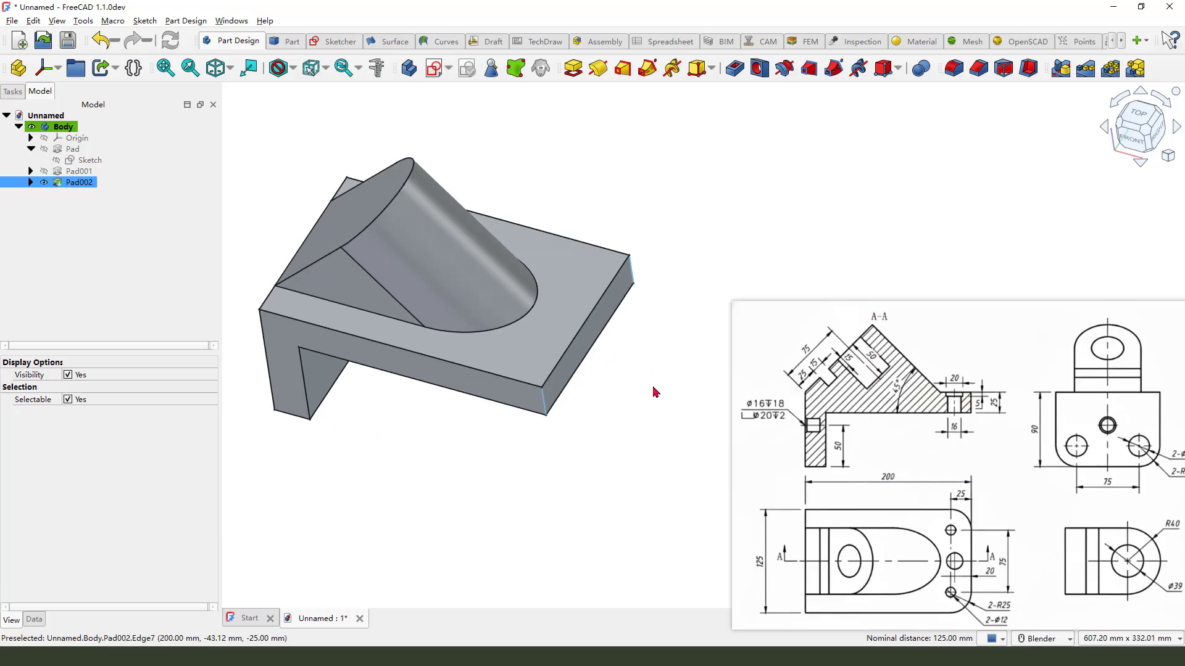
Apply a 25 mm fillet to the selected corner edges.
{"action": "left_click", "coordinate": [941, 68]}
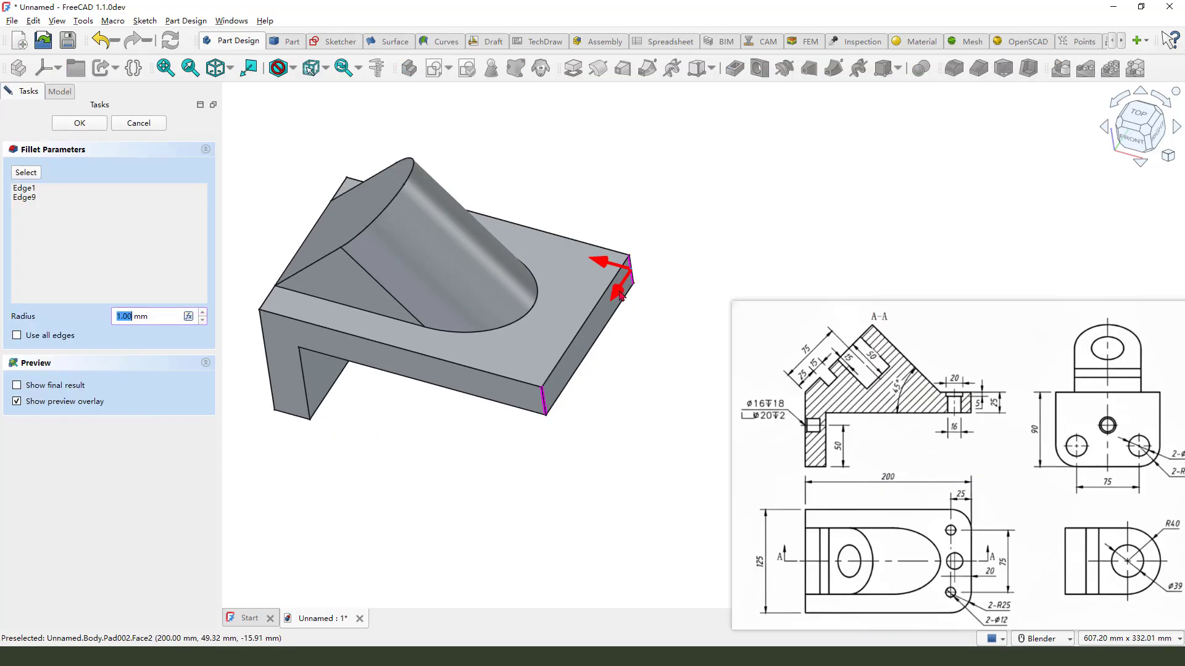
{"action": "mouse_move", "coordinate": [622, 287]}
{"action": "left_mouse_down"}
{"action": "mouse_move", "coordinate": [600, 344]}
{"action": "mouse_move", "coordinate": [613, 311]}
{"action": "left_mouse_up"}
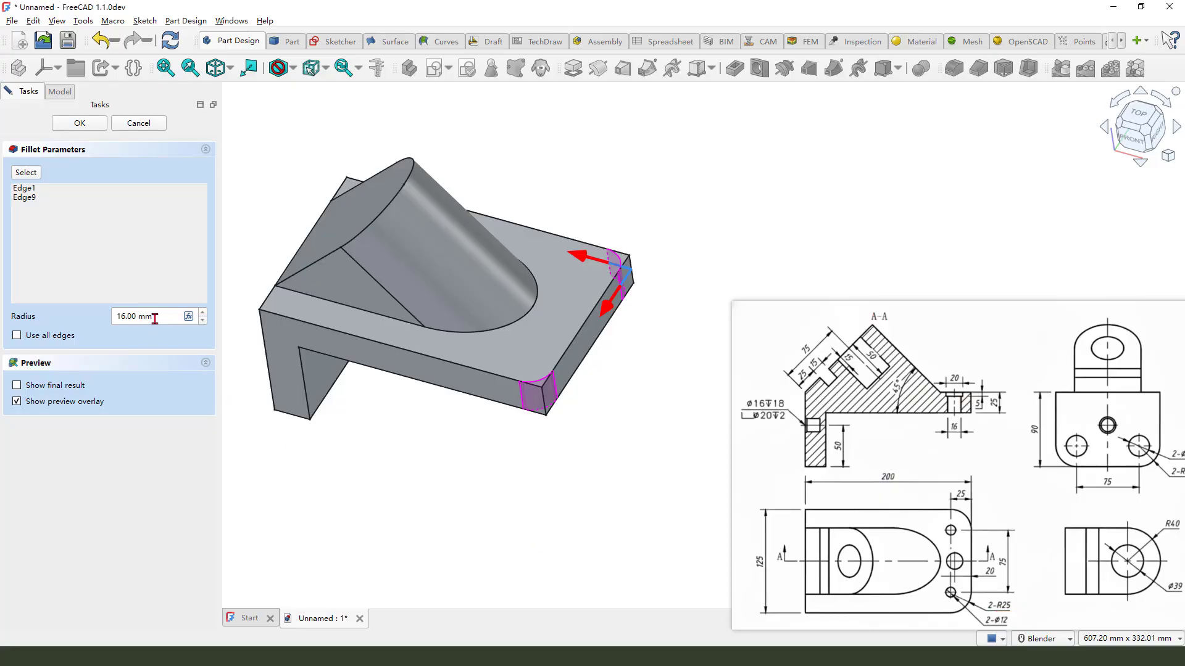
{"action": "left_click_drag", "start_coordinate": [155, 316], "coordinate": [94, 317]}
{"action": "type", "text": "25"}
{"action": "key", "text": "Return"}
{"action": "left_click", "coordinate": [81, 123]}
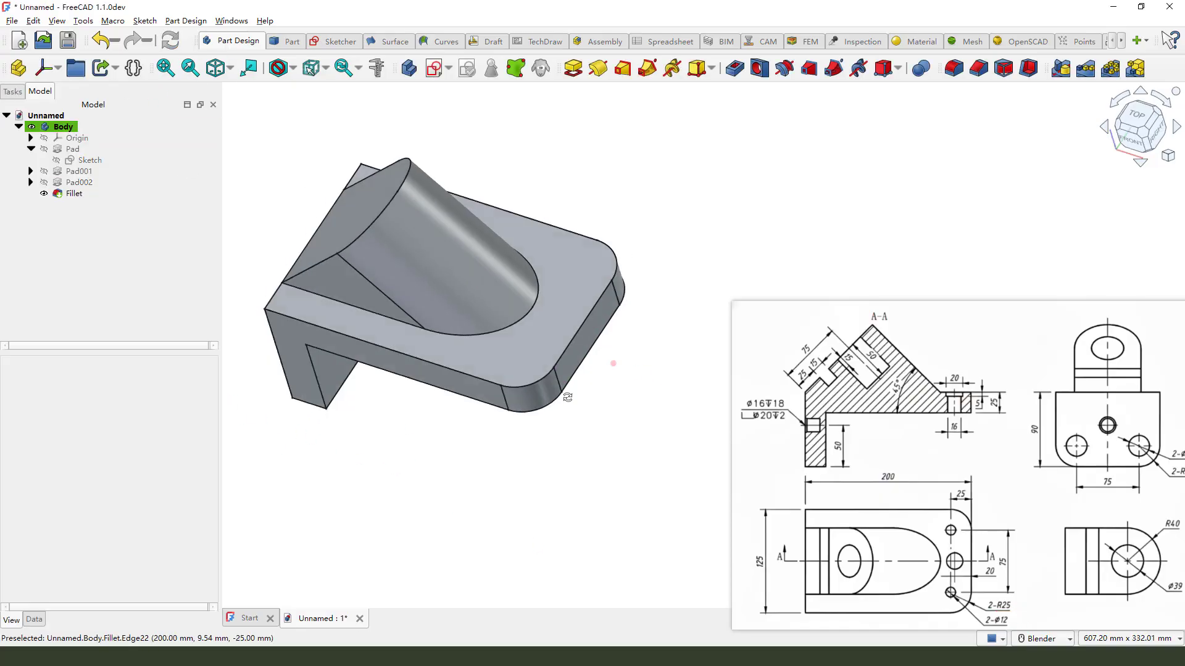
Inspect the rounded corners against the drawing and pick the first fillet edge.
{"action": "middle_click_drag", "start_coordinate": [565, 403], "coordinate": [601, 351]}
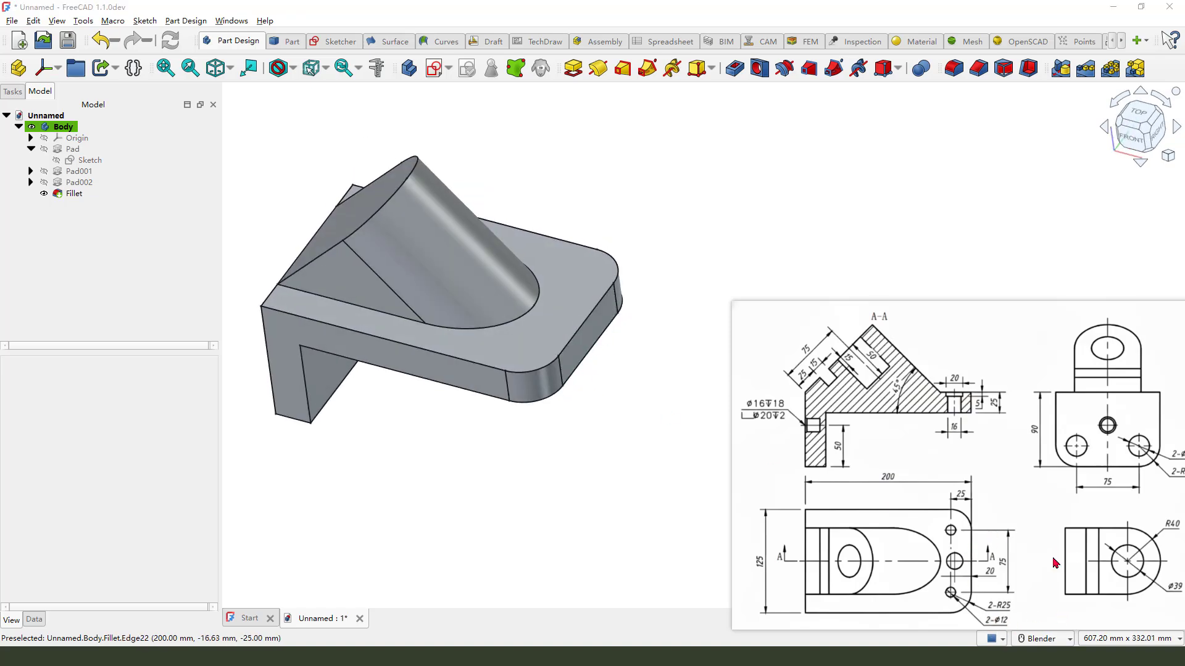
{"action": "left_click_drag", "start_coordinate": [1001, 559], "coordinate": [1013, 565]}
{"action": "left_click_drag", "start_coordinate": [945, 532], "coordinate": [989, 533]}
{"action": "left_click_drag", "start_coordinate": [953, 493], "coordinate": [978, 507]}
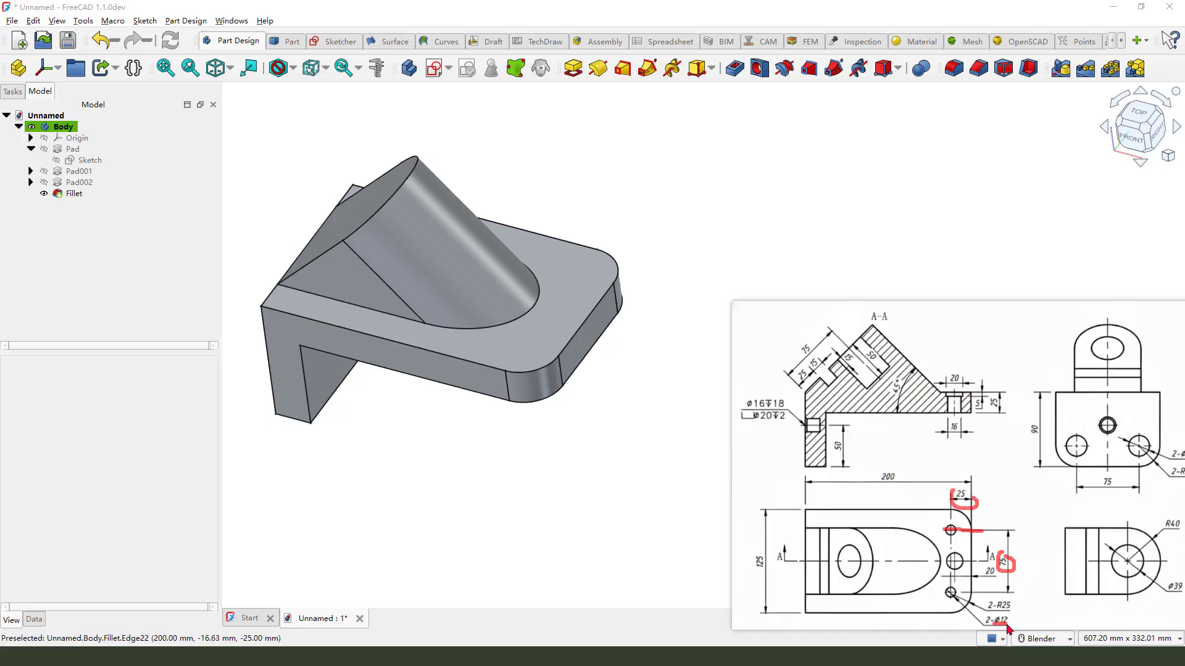
{"action": "left_click_drag", "start_coordinate": [1010, 621], "coordinate": [996, 622]}
{"action": "left_click", "coordinate": [532, 379]}
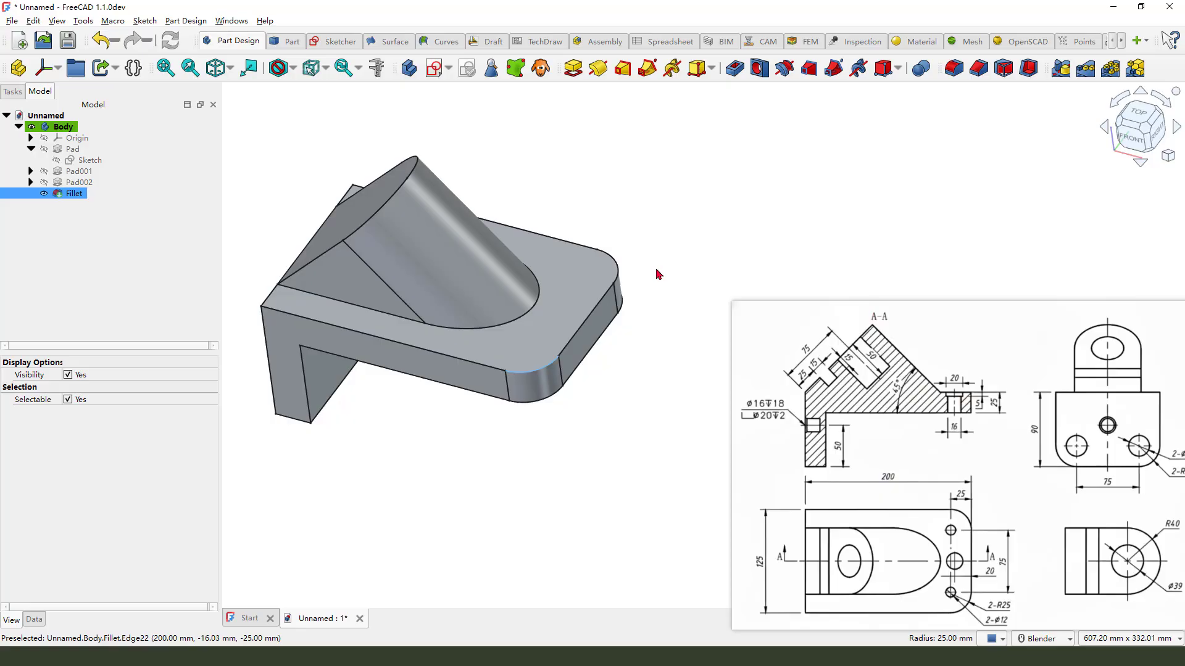
Drill 12 mm flat-bottomed holes, 103 mm deep, at both fillet edges.
{"action": "left_click", "coordinate": [616, 268], "text": "ctrl"}
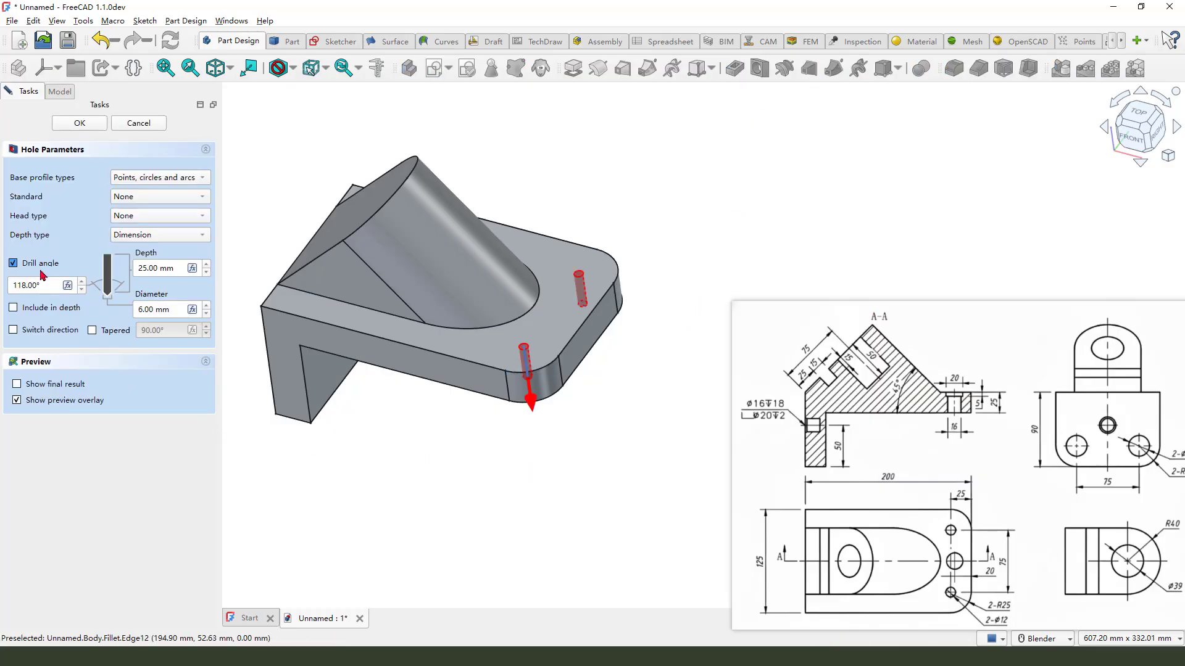
{"action": "left_click", "coordinate": [13, 263]}
{"action": "double_click", "coordinate": [156, 310]}
{"action": "type", "text": "12"}
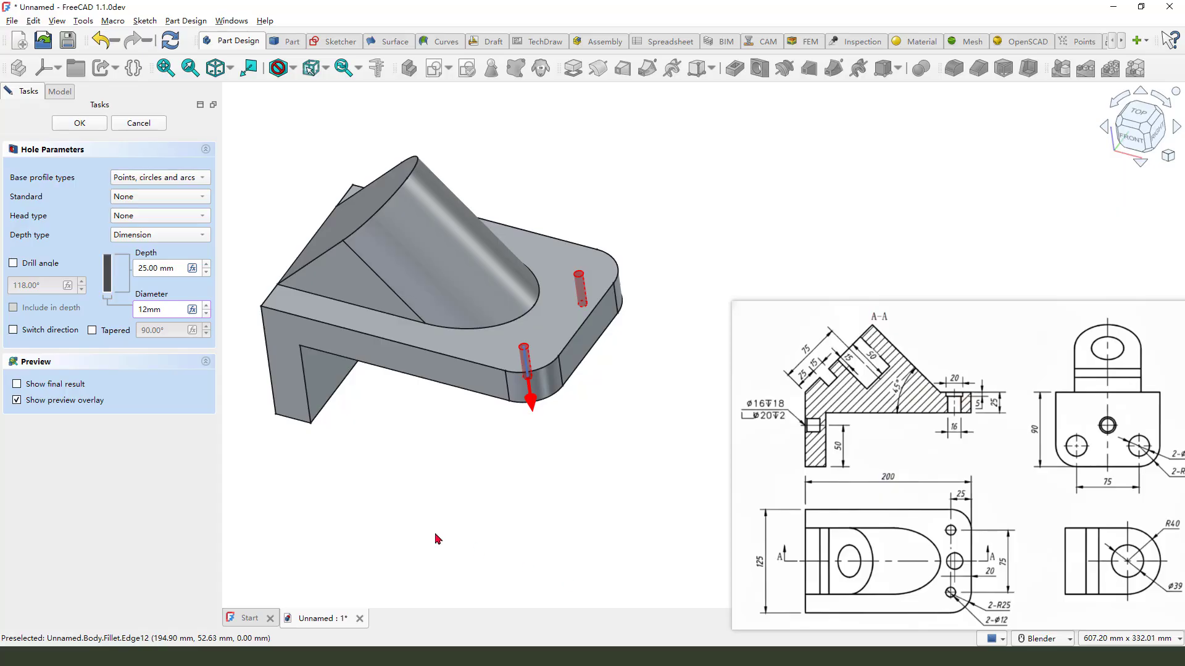
{"action": "key", "text": "Return"}
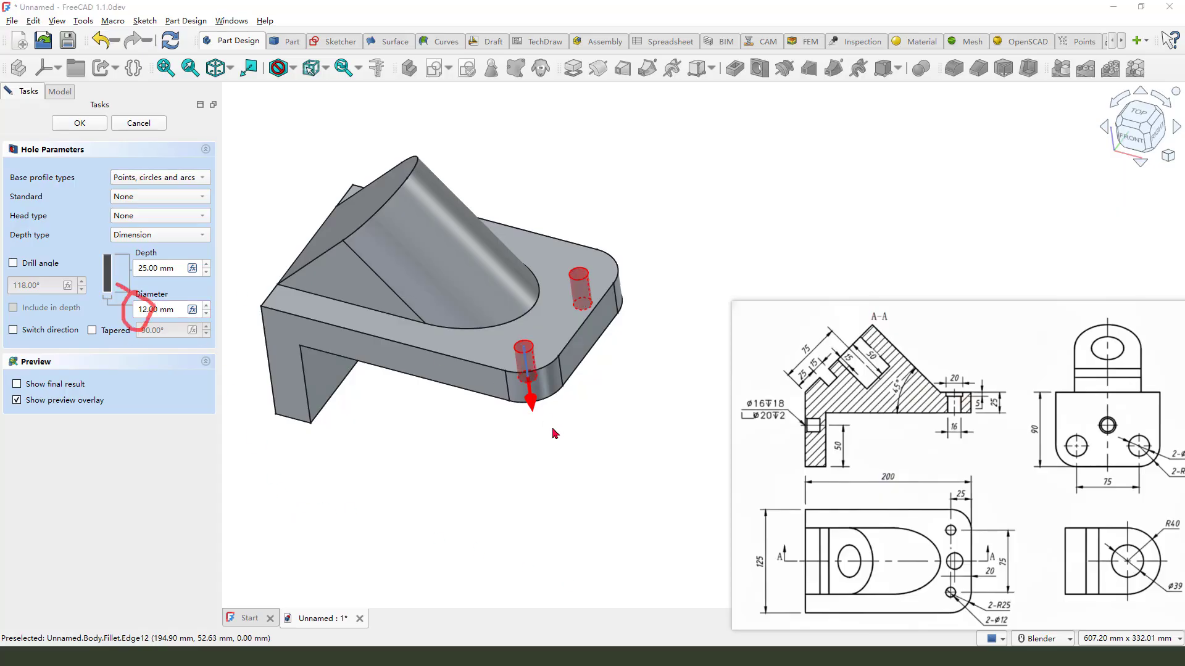
{"action": "left_click_drag", "start_coordinate": [531, 402], "coordinate": [620, 489]}
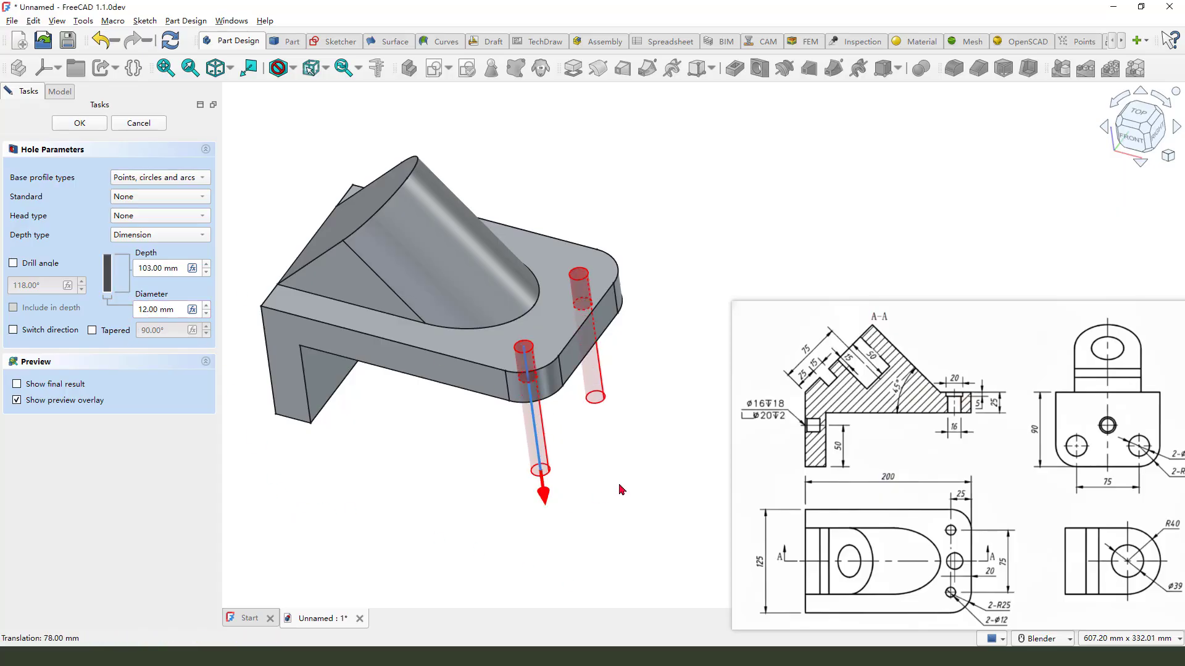
{"action": "middle_click_drag", "start_coordinate": [620, 489], "coordinate": [601, 463]}
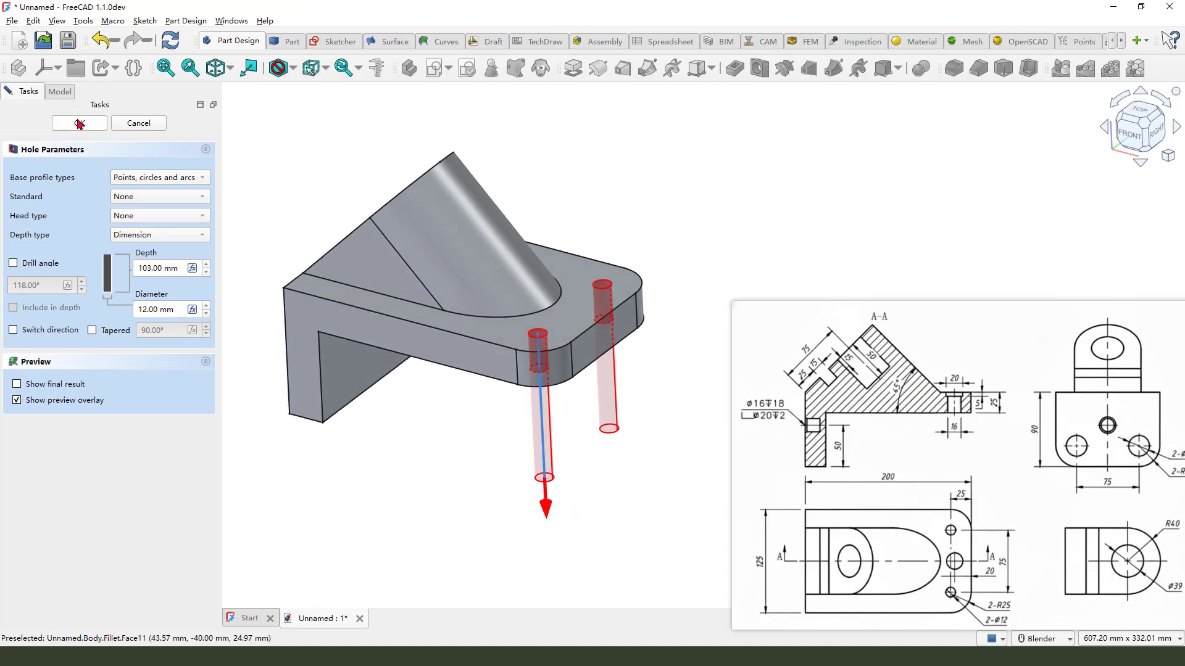
{"action": "key", "text": "Return"}
{"action": "middle_click_drag", "start_coordinate": [621, 377], "coordinate": [611, 435]}
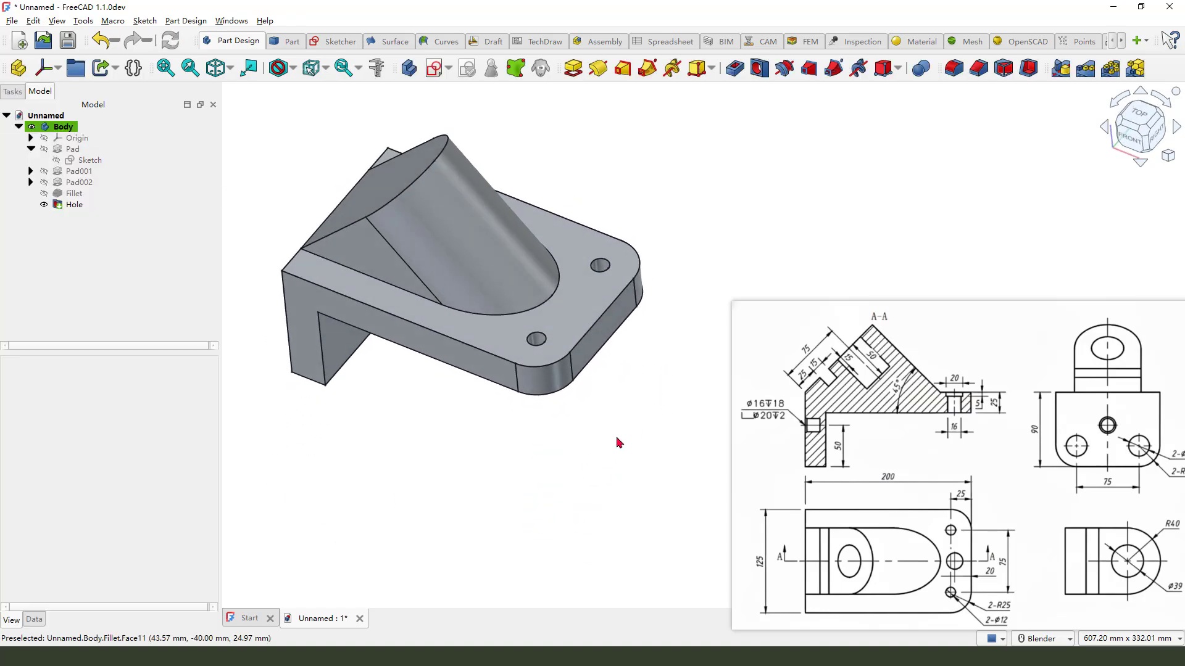
{"action": "scroll", "coordinate": [600, 375], "scroll_direction": "down", "scroll_amount": 3}
Fillet Edge5 and Edge31 of the upper block with a 25 mm radius.
{"action": "middle_click_drag", "start_coordinate": [600, 375], "coordinate": [593, 371]}
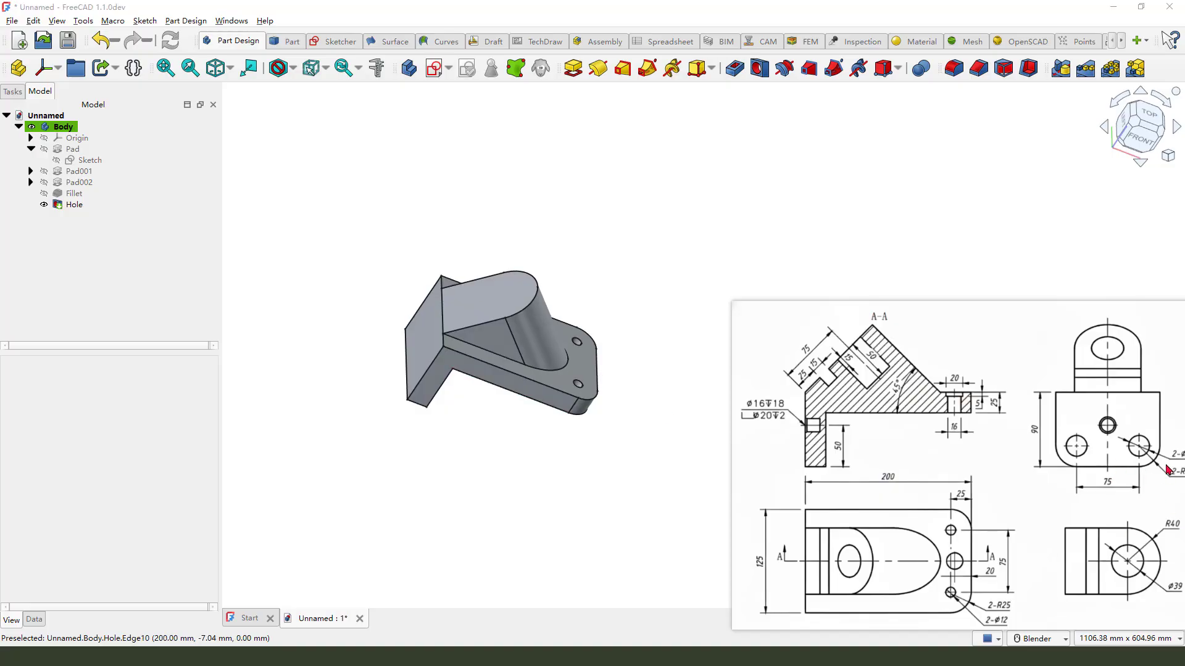
{"action": "left_click_drag", "start_coordinate": [1099, 437], "coordinate": [1013, 419]}
{"action": "left_click_drag", "start_coordinate": [1093, 444], "coordinate": [1111, 458]}
{"action": "left_click_drag", "start_coordinate": [1078, 414], "coordinate": [1092, 436]}
{"action": "left_click_drag", "start_coordinate": [1011, 471], "coordinate": [1031, 476]}
{"action": "middle_click_drag", "start_coordinate": [424, 434], "coordinate": [445, 398]}
{"action": "scroll", "coordinate": [417, 427], "scroll_direction": "up", "scroll_amount": 1}
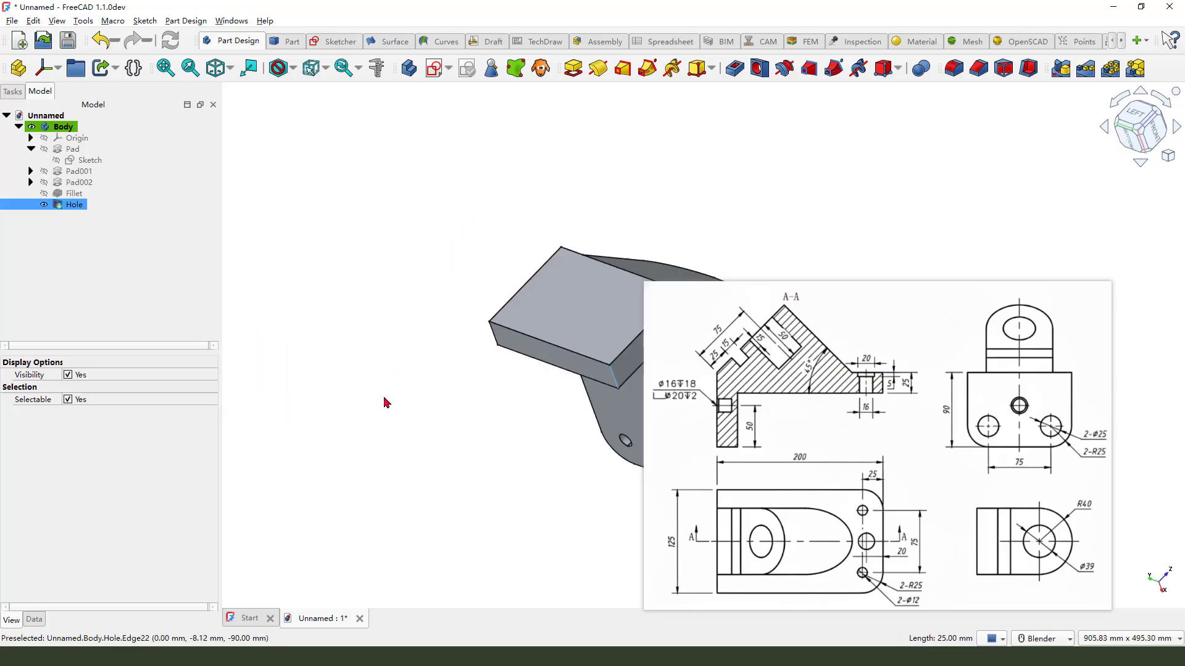
{"action": "middle_click_drag", "start_coordinate": [537, 352], "coordinate": [324, 351]}
{"action": "scroll", "coordinate": [407, 361], "scroll_direction": "up", "scroll_amount": 2}
{"action": "scroll", "coordinate": [407, 361], "scroll_direction": "down", "scroll_amount": 1}
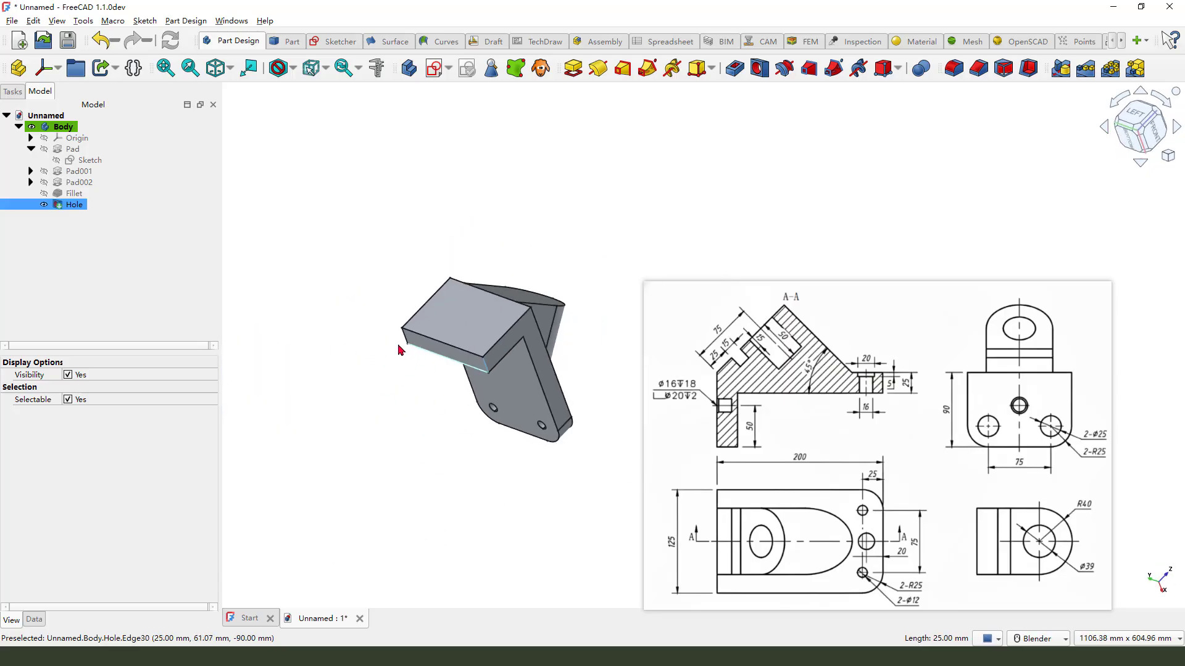
{"action": "scroll", "coordinate": [436, 384], "scroll_direction": "up", "scroll_amount": 2}
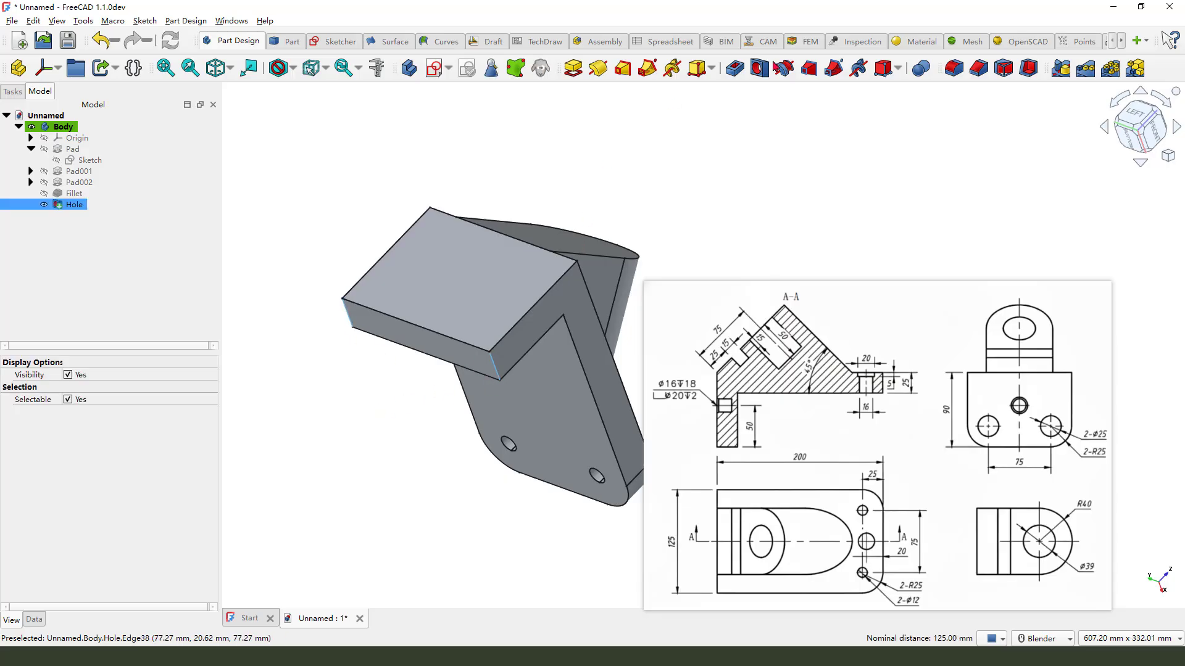
{"action": "left_click", "coordinate": [954, 69]}
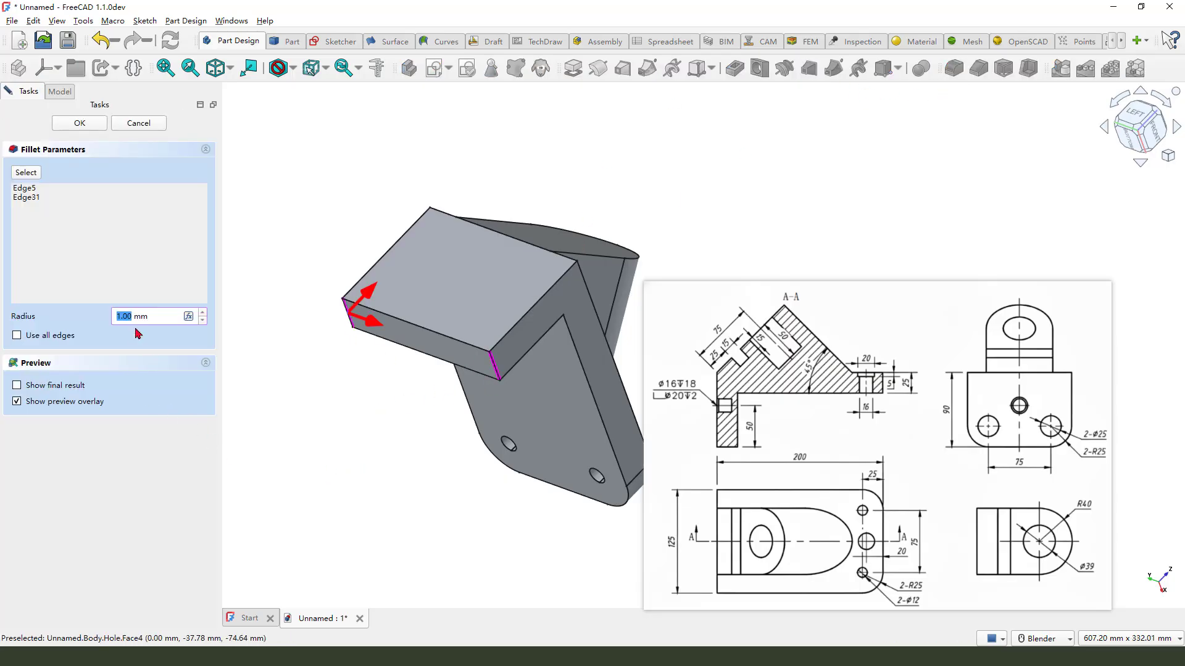
{"action": "type", "text": "25"}
{"action": "key", "text": "Return"}
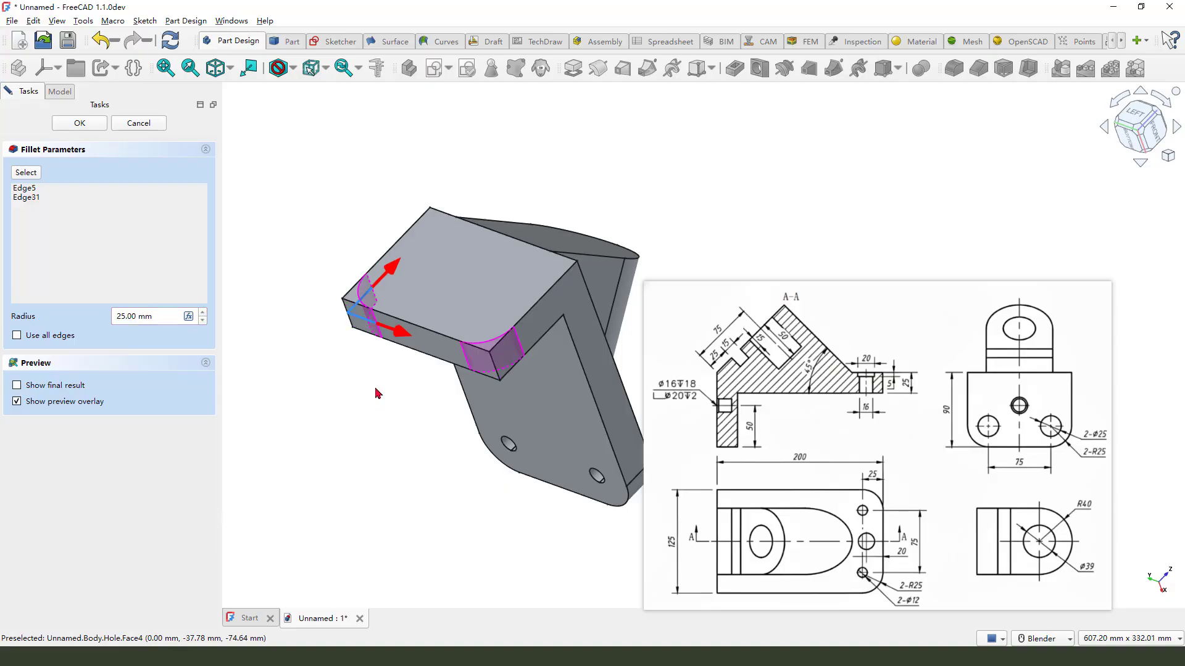
{"action": "left_click", "coordinate": [79, 123]}
{"action": "scroll", "coordinate": [382, 423], "scroll_direction": "down", "scroll_amount": 2}
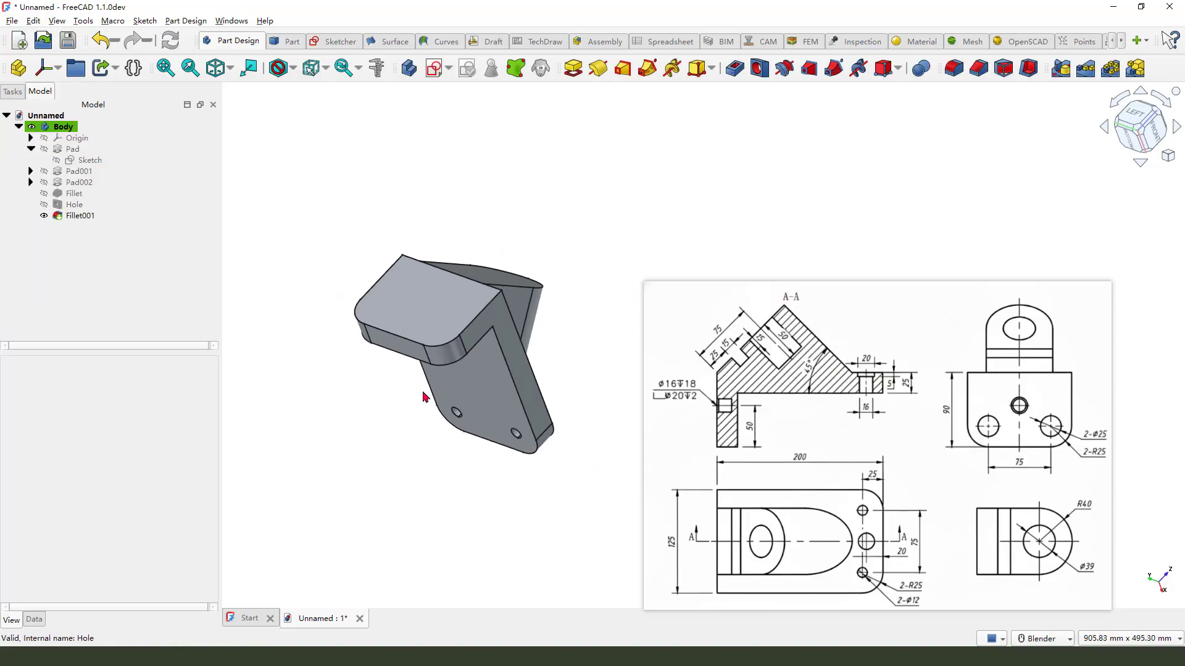
{"action": "scroll", "coordinate": [408, 400], "scroll_direction": "up", "scroll_amount": 1}
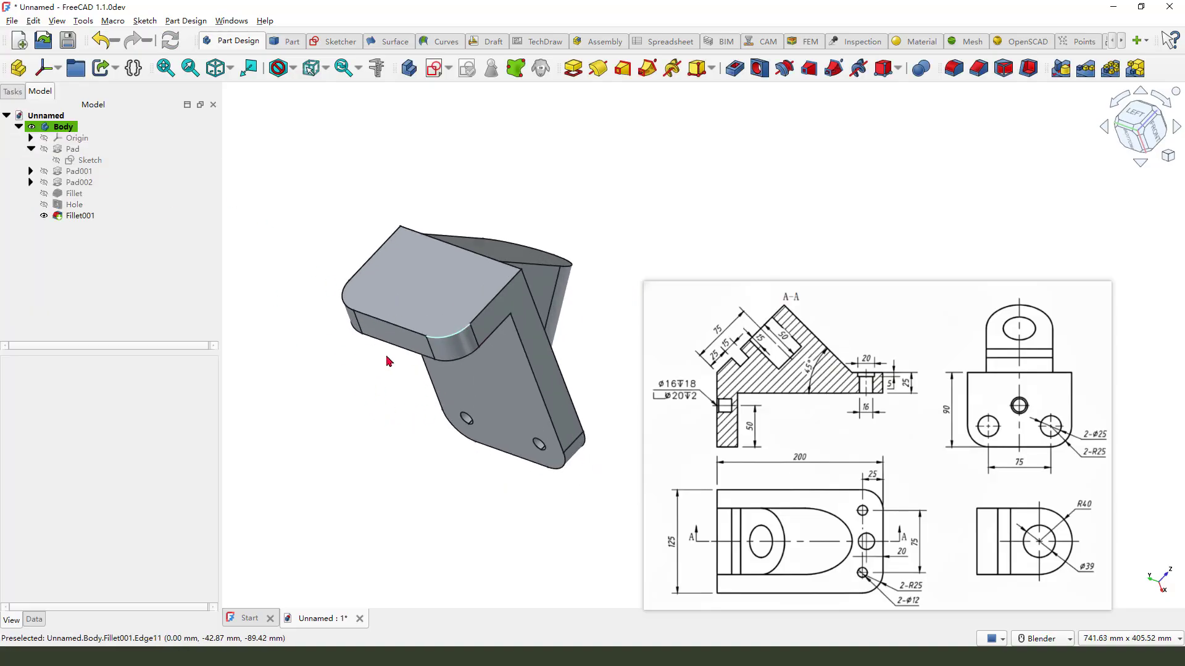
On Fillet001, drill two reversed 25 mm flat-bottomed holes, 72 mm deep.
{"action": "left_click", "coordinate": [460, 339]}
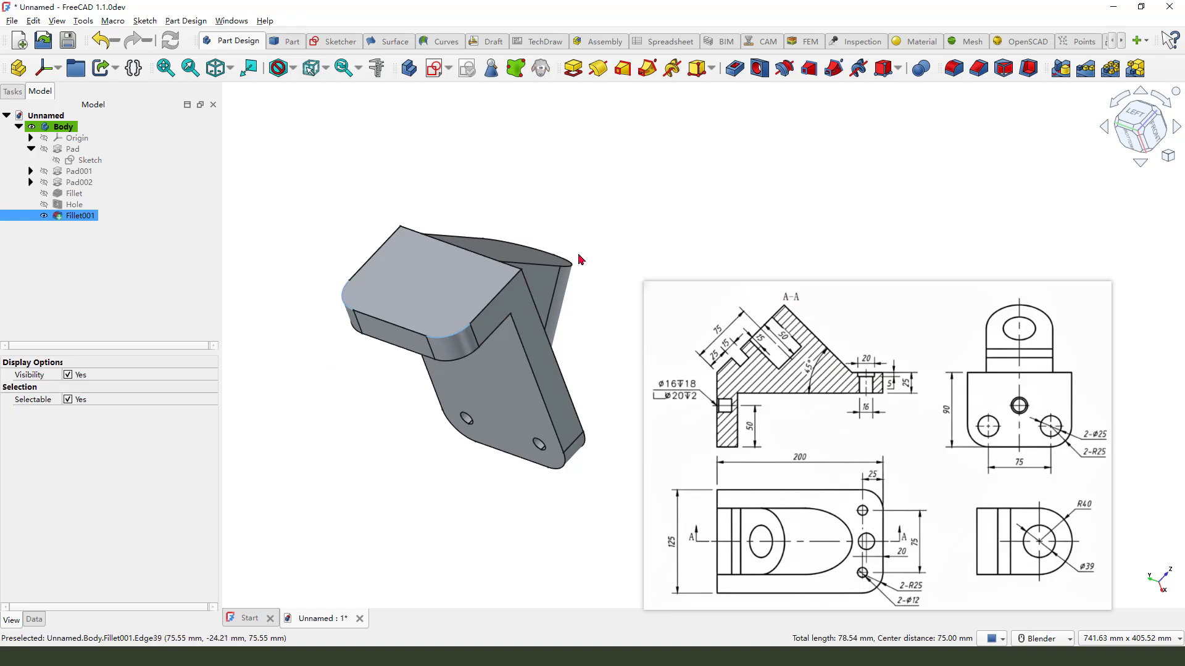
{"action": "left_click", "coordinate": [760, 69]}
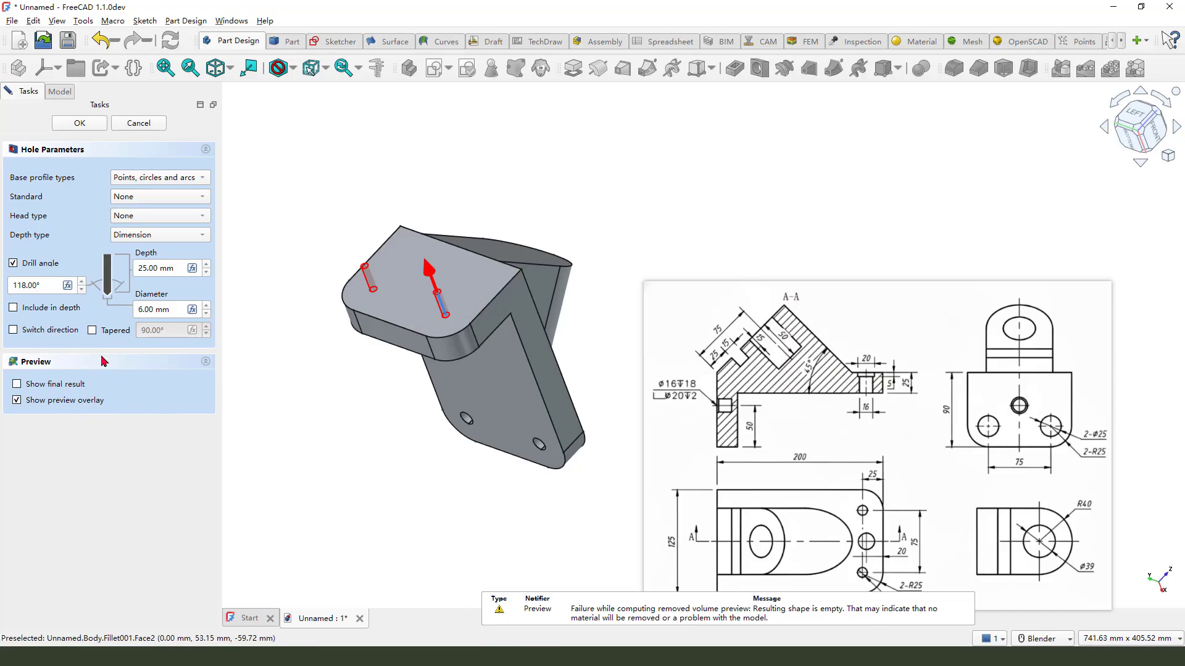
{"action": "left_click_drag", "start_coordinate": [13, 338], "coordinate": [76, 344]}
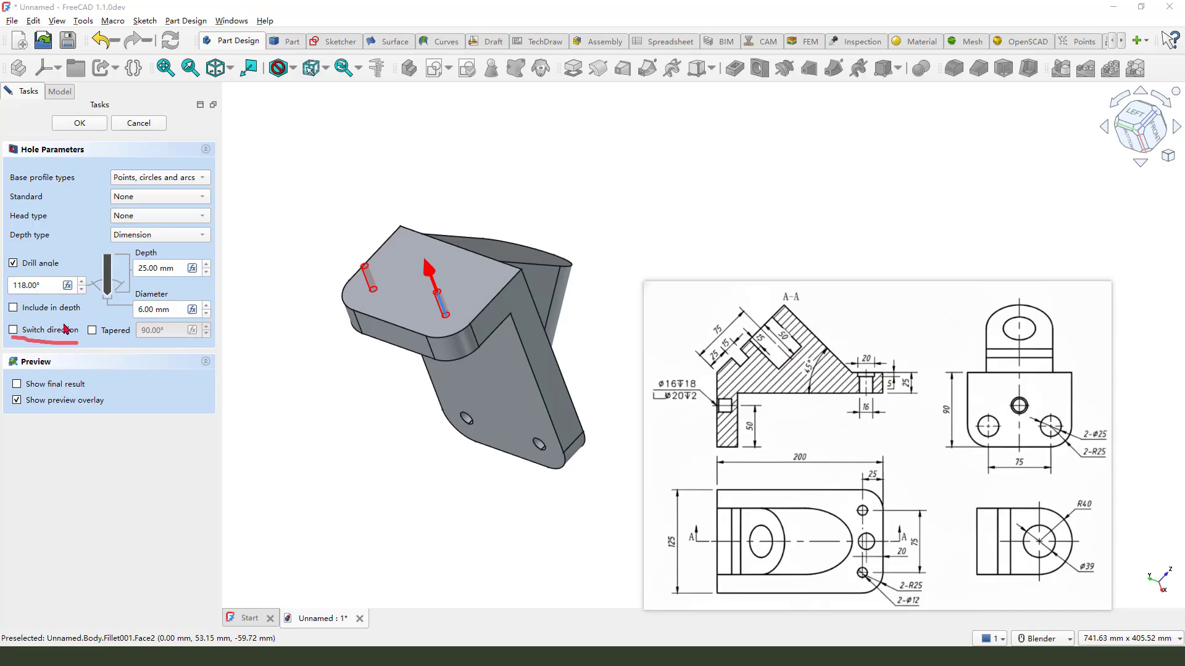
{"action": "left_click", "coordinate": [13, 331]}
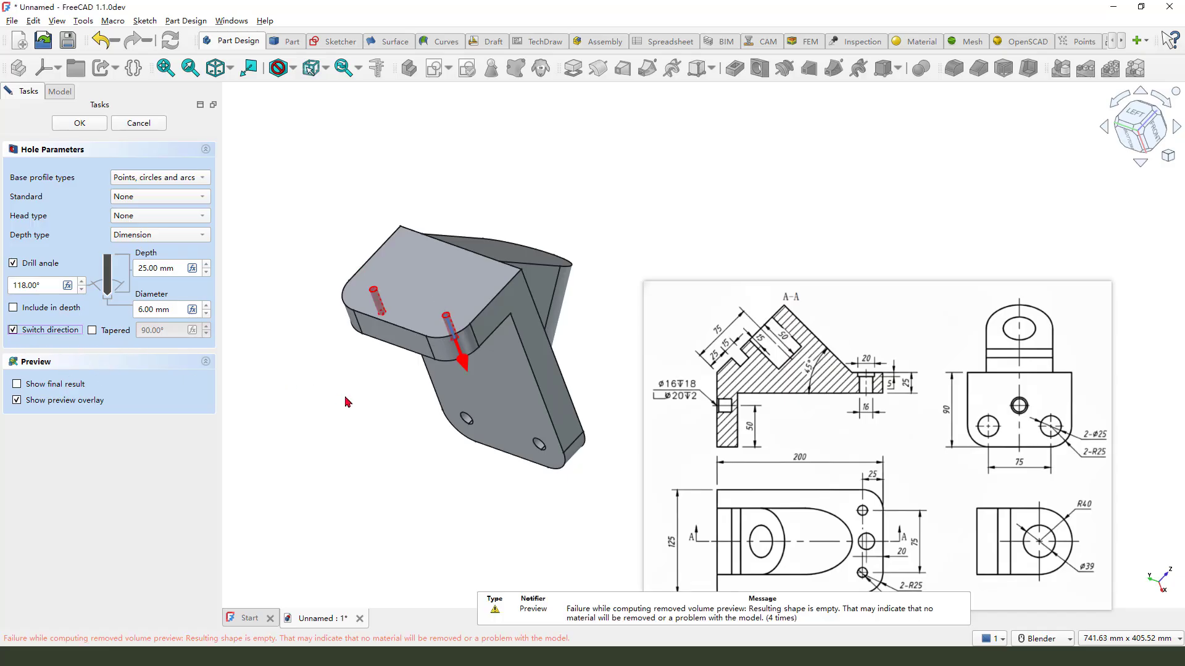
{"action": "double_click", "coordinate": [148, 309]}
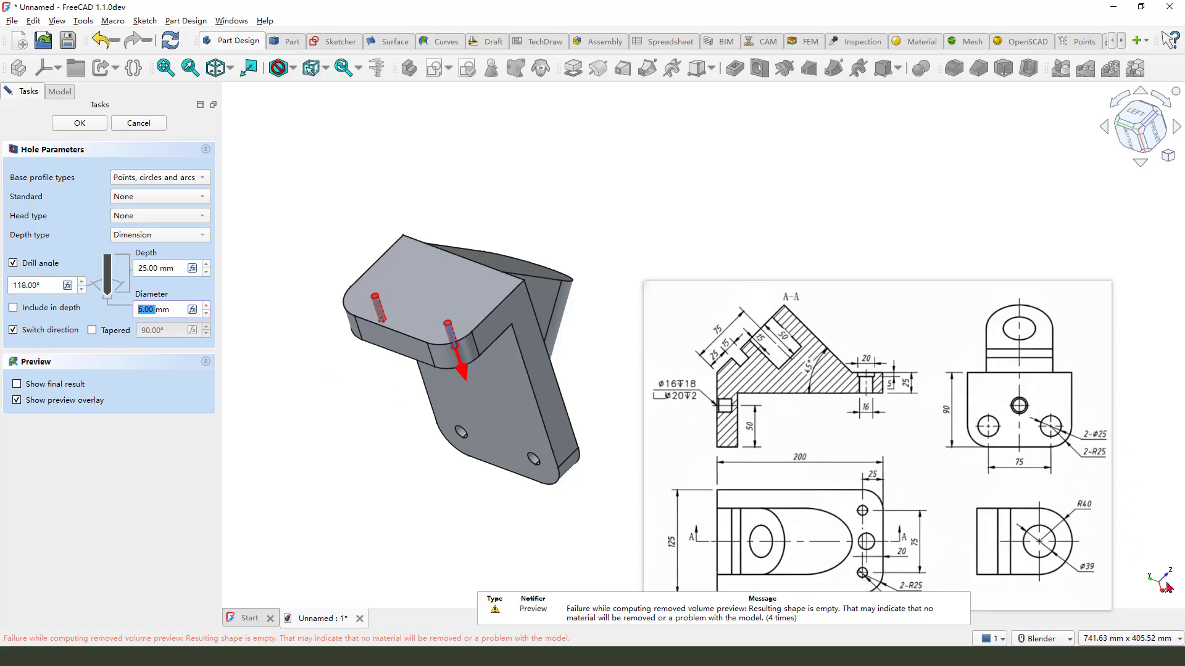
{"action": "type", "text": "25"}
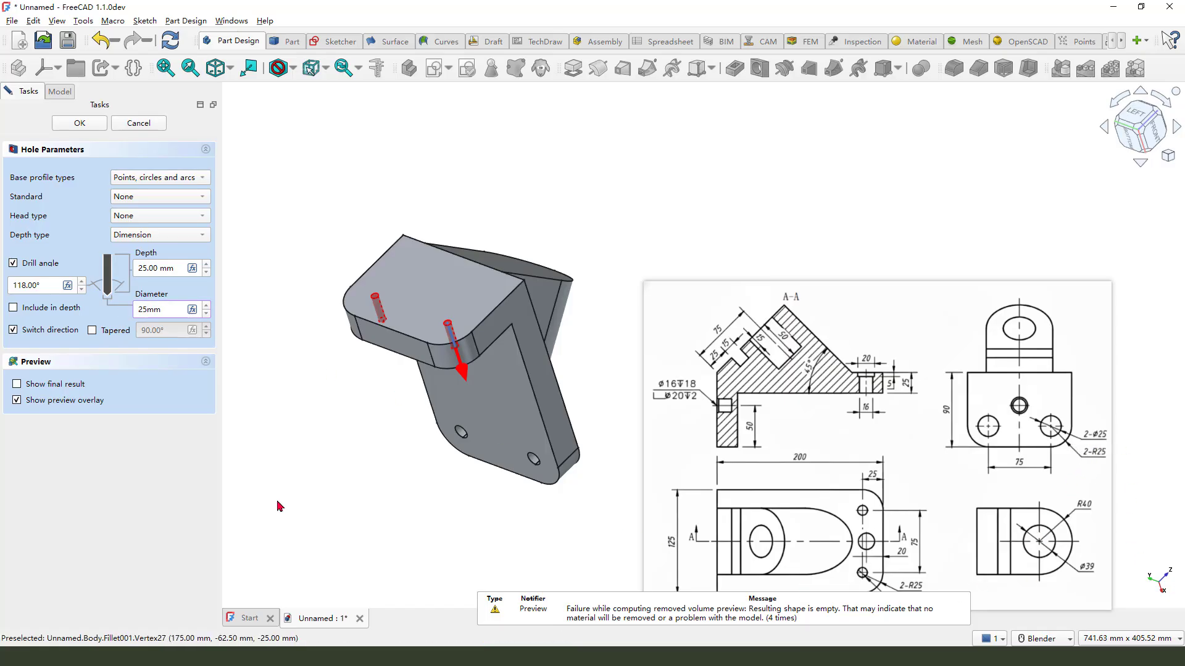
{"action": "key", "text": "Return"}
{"action": "middle_click_drag", "start_coordinate": [481, 435], "coordinate": [525, 422]}
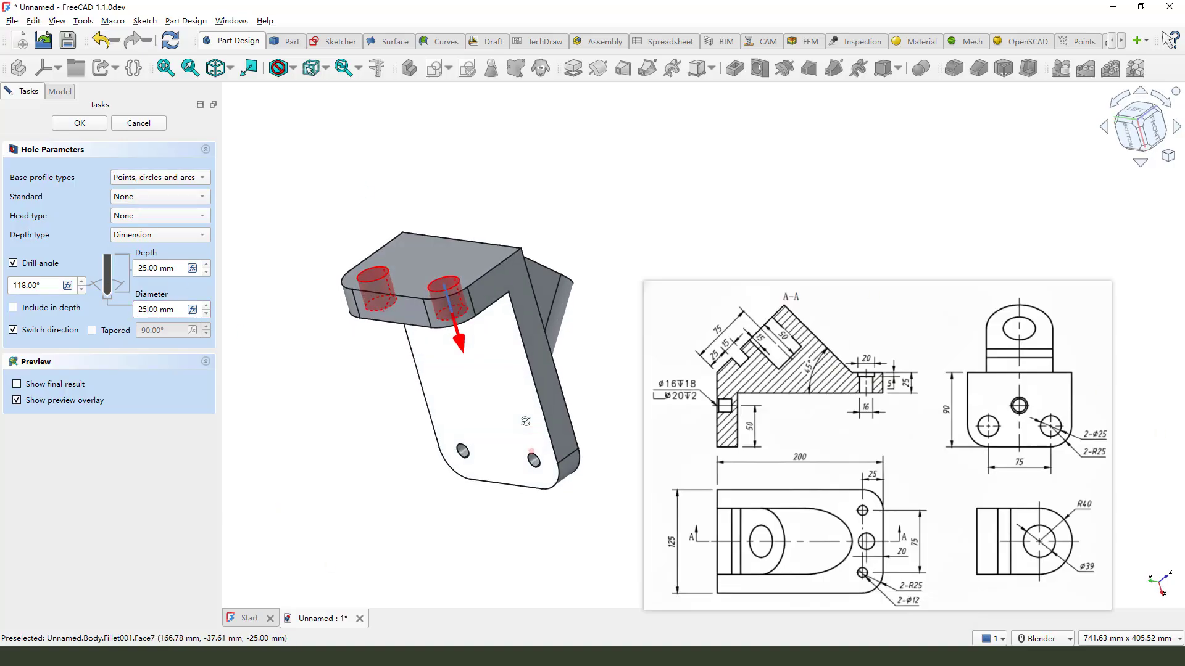
{"action": "left_click_drag", "start_coordinate": [458, 344], "coordinate": [474, 400]}
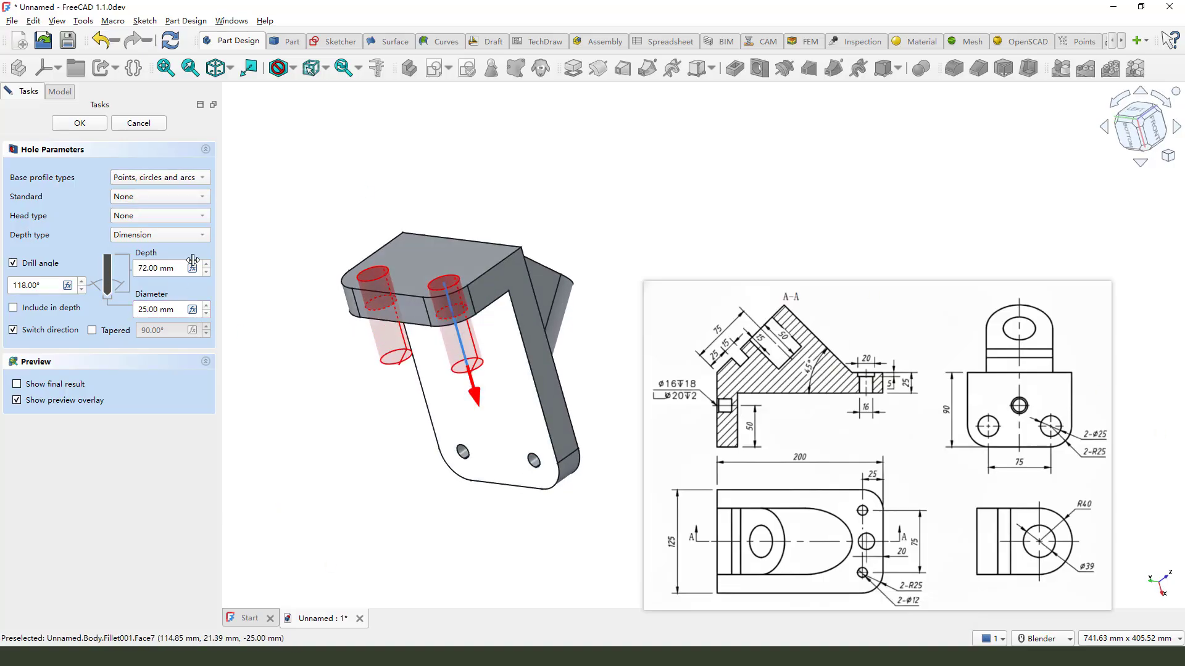
{"action": "left_click", "coordinate": [14, 263]}
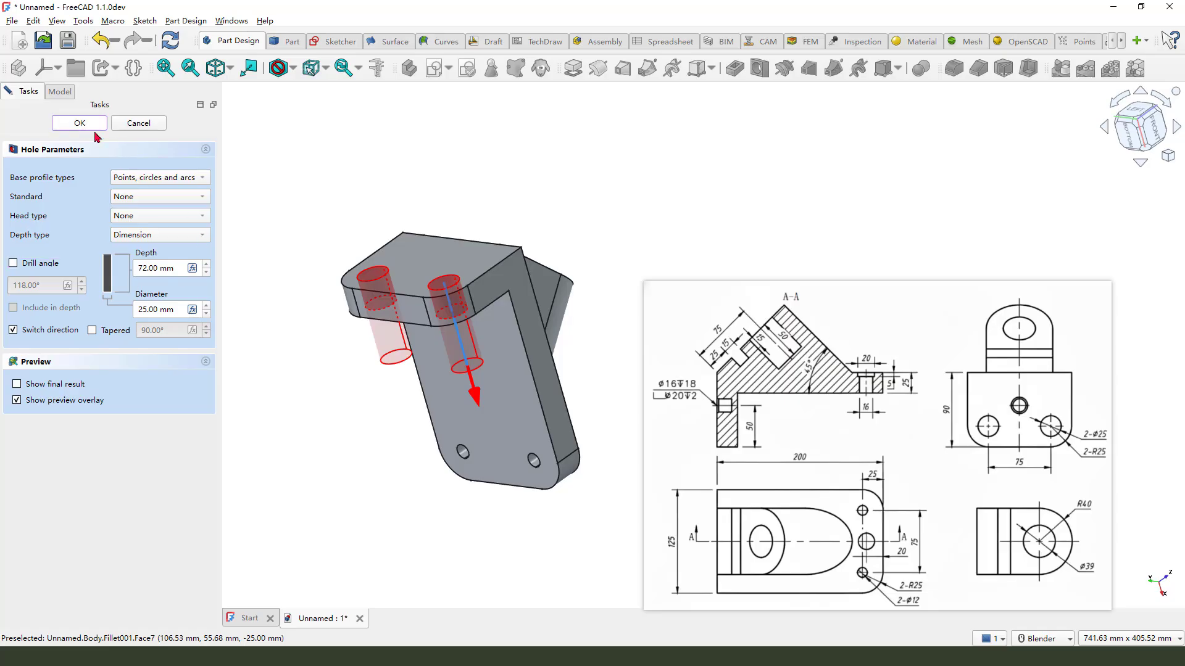
{"action": "key", "text": "Return"}
Orbit the model and select the flat face holding the two holes.
{"action": "middle_click_drag", "start_coordinate": [337, 421], "coordinate": [416, 430]}
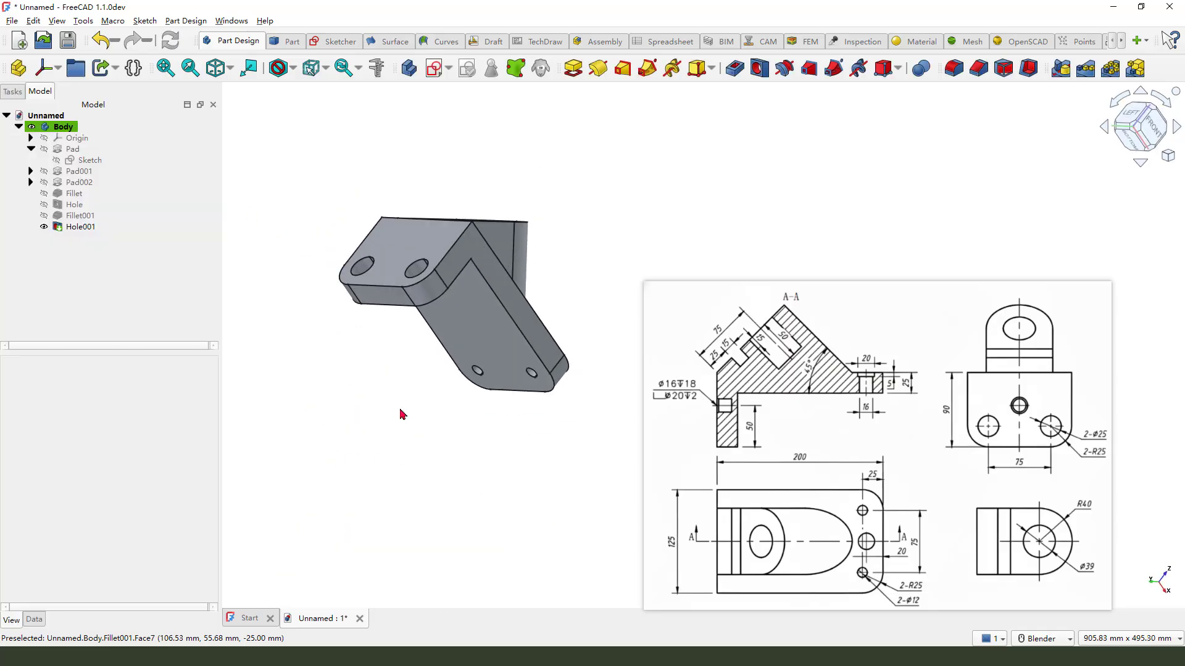
{"action": "scroll", "coordinate": [416, 430], "scroll_direction": "up", "scroll_amount": 2}
{"action": "left_click_drag", "start_coordinate": [1027, 391], "coordinate": [1030, 407]}
{"action": "mouse_move", "coordinate": [665, 416]}
{"action": "left_mouse_down"}
{"action": "mouse_move", "coordinate": [677, 413]}
{"action": "mouse_move", "coordinate": [654, 433]}
{"action": "left_mouse_up"}
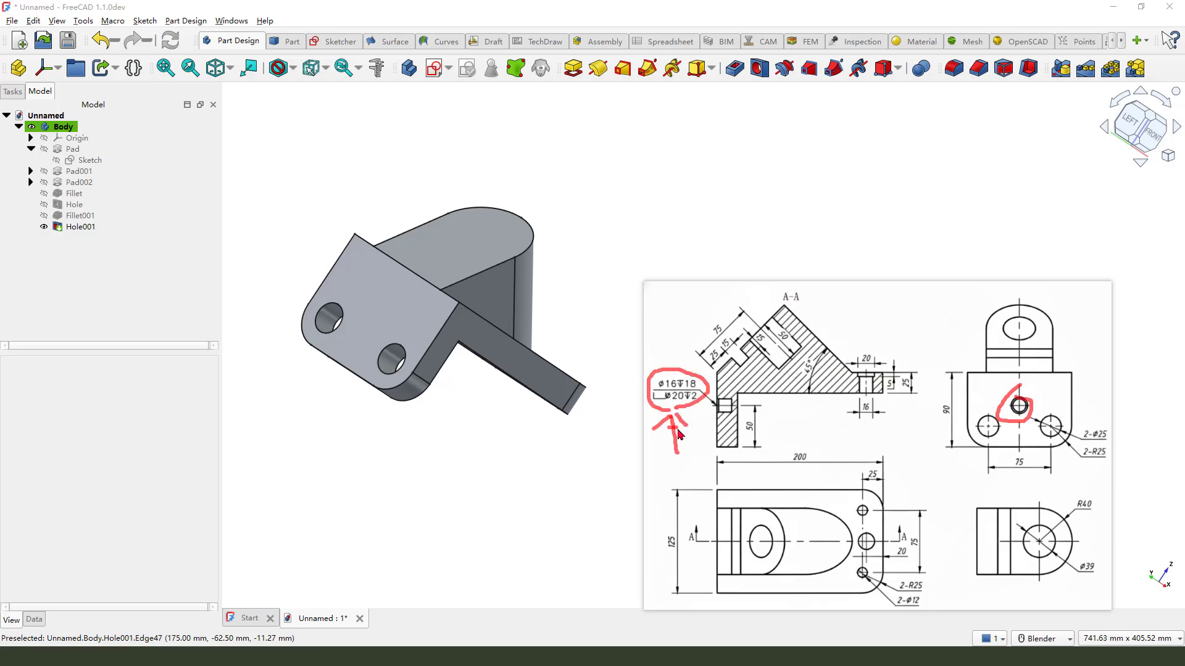
{"action": "key", "text": "Escape"}
{"action": "scroll", "coordinate": [420, 447], "scroll_direction": "up", "scroll_amount": 1}
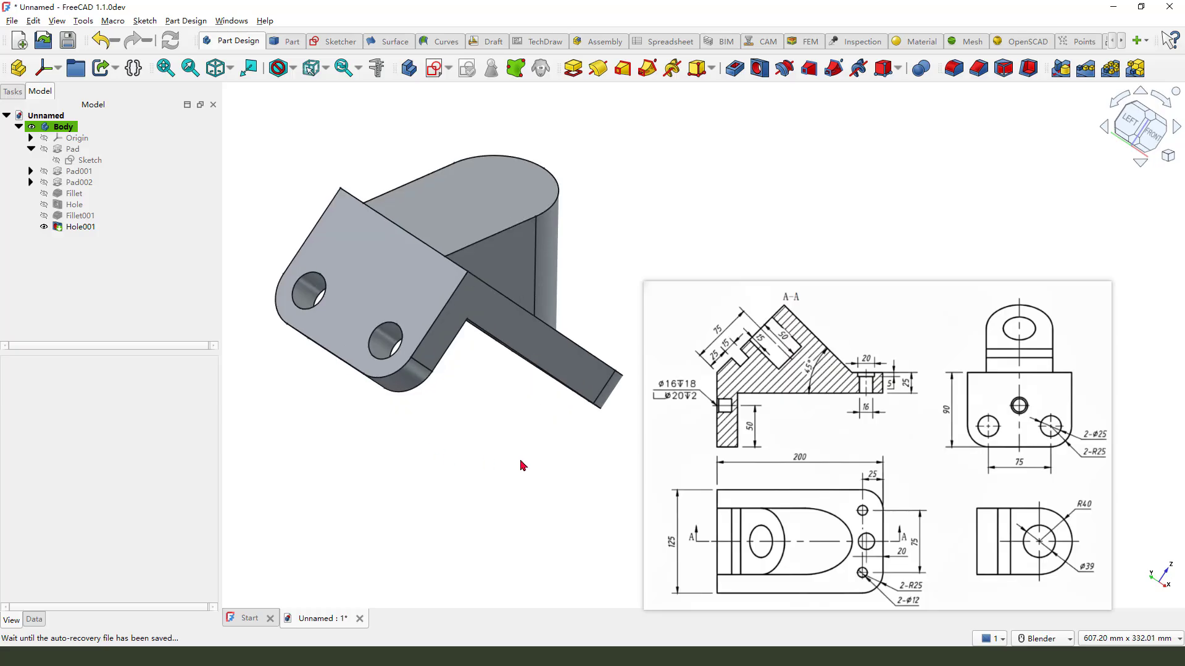
{"action": "scroll", "coordinate": [478, 491], "scroll_direction": "down", "scroll_amount": 1}
{"action": "scroll", "coordinate": [477, 485], "scroll_direction": "up", "scroll_amount": 1}
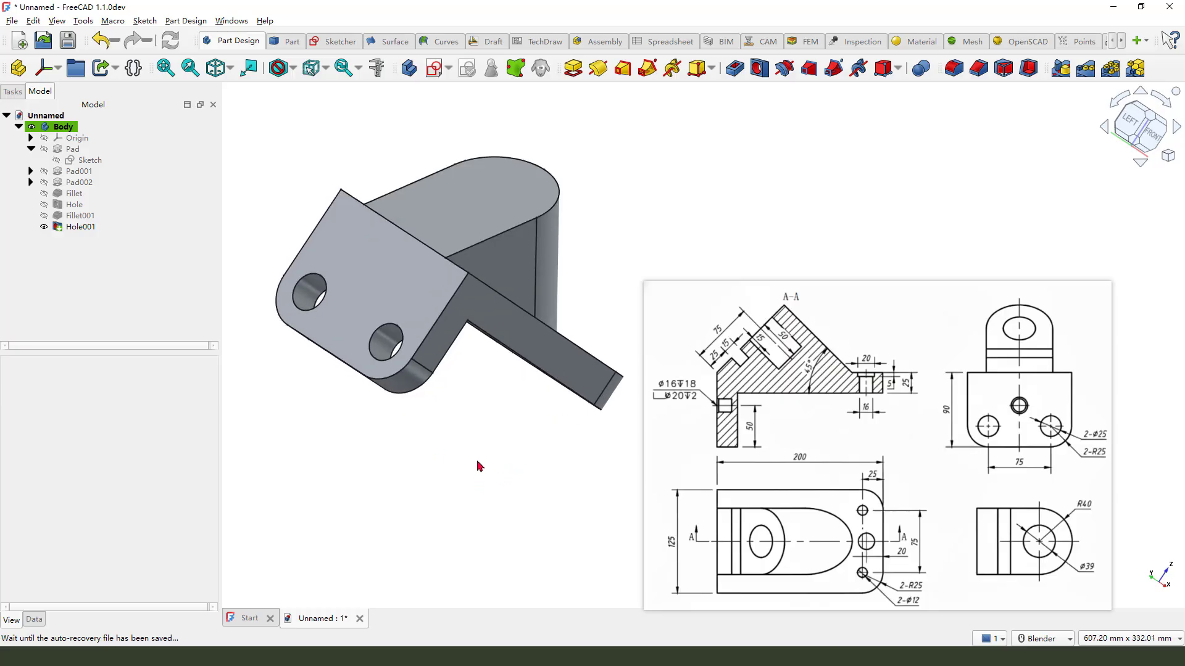
{"action": "scroll", "coordinate": [480, 455], "scroll_direction": "down", "scroll_amount": 2}
{"action": "scroll", "coordinate": [472, 425], "scroll_direction": "up", "scroll_amount": 2}
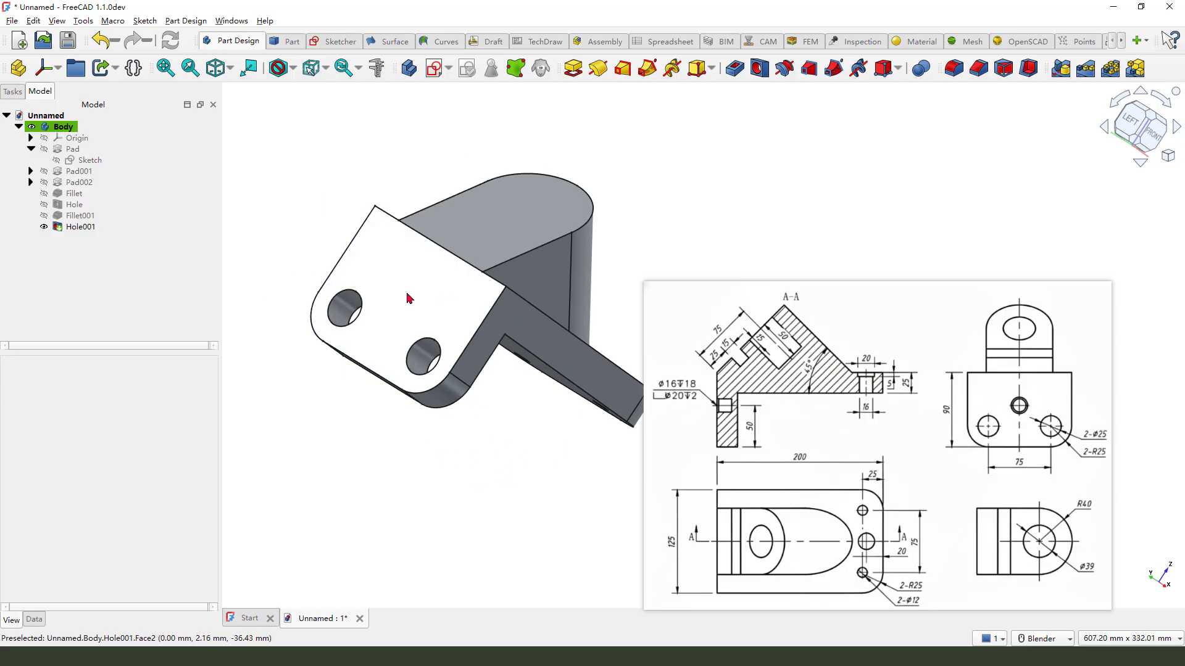
{"action": "left_click", "coordinate": [409, 298]}
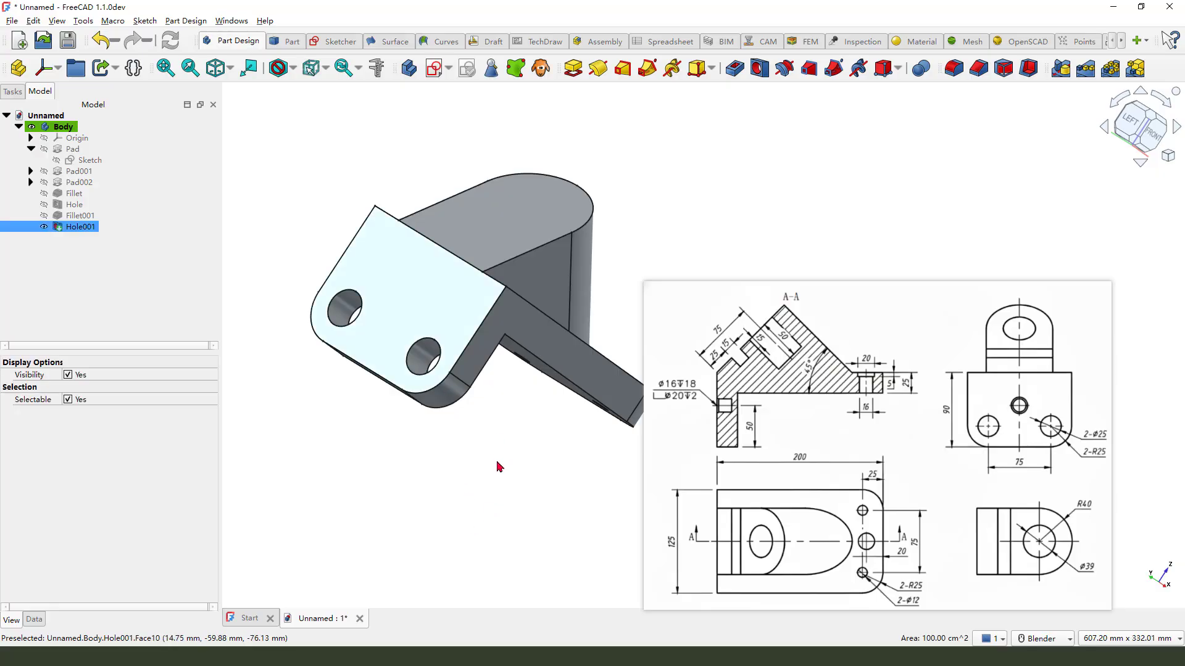
Start a new sketch on the selected face and draw a circle centred on the vertical axis.
{"action": "left_click", "coordinate": [434, 69]}
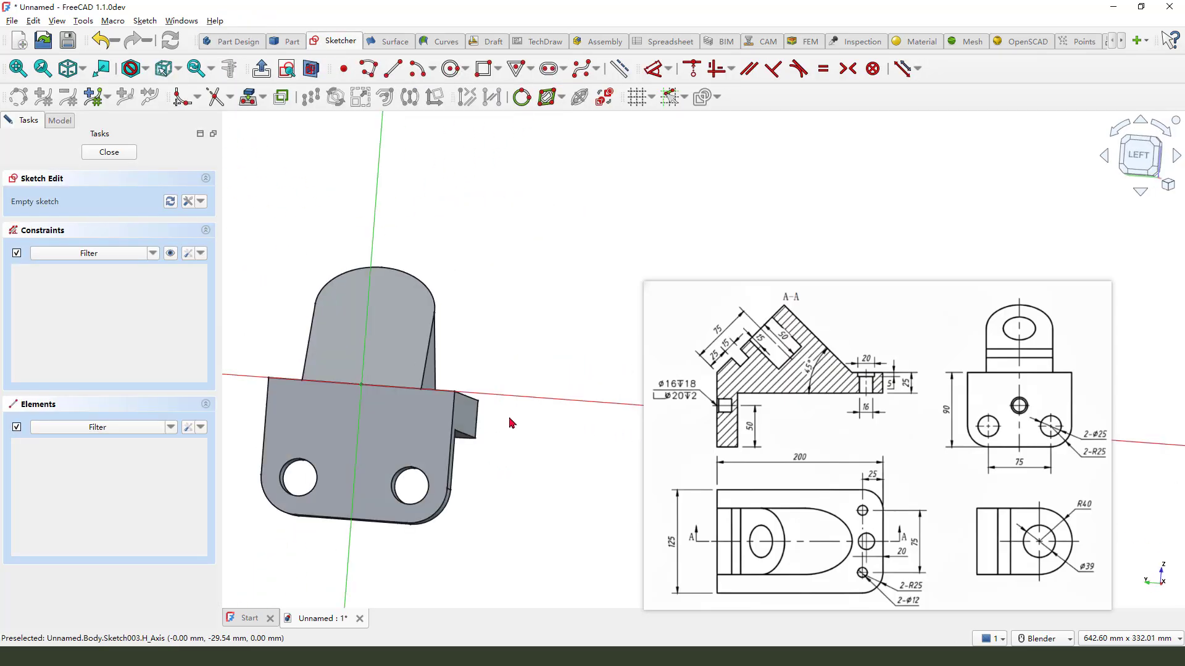
{"action": "scroll", "coordinate": [430, 387], "scroll_direction": "up", "scroll_amount": 3}
{"action": "left_click", "coordinate": [449, 69]}
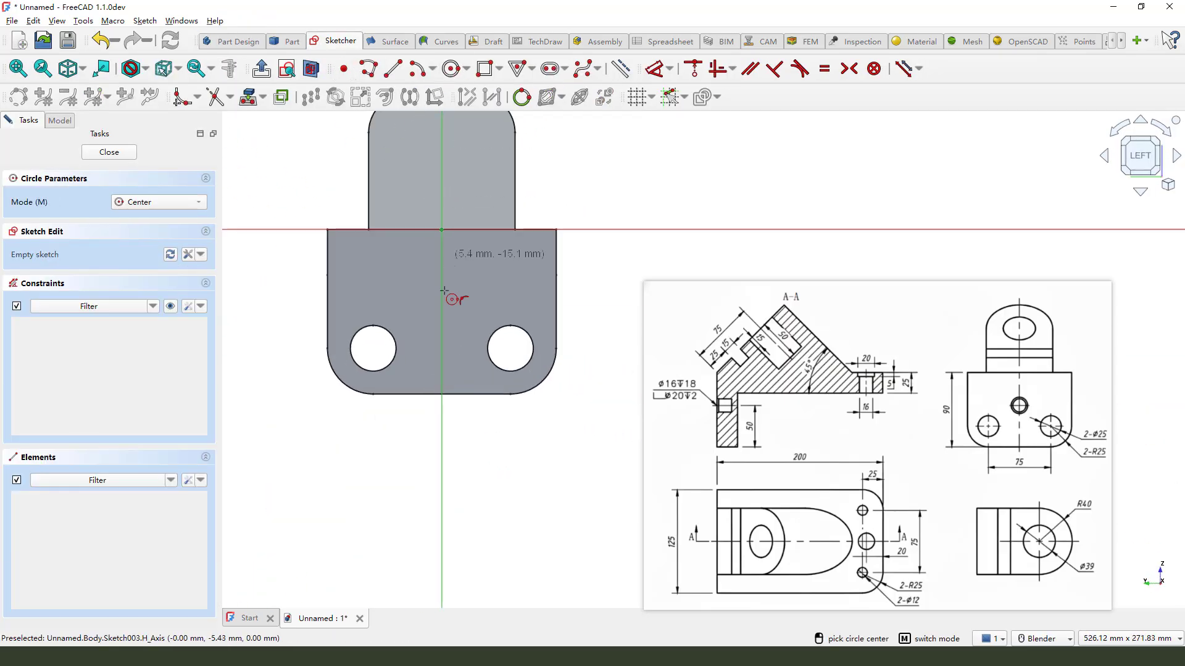
{"action": "left_click", "coordinate": [443, 308]}
{"action": "key", "text": "Escape"}
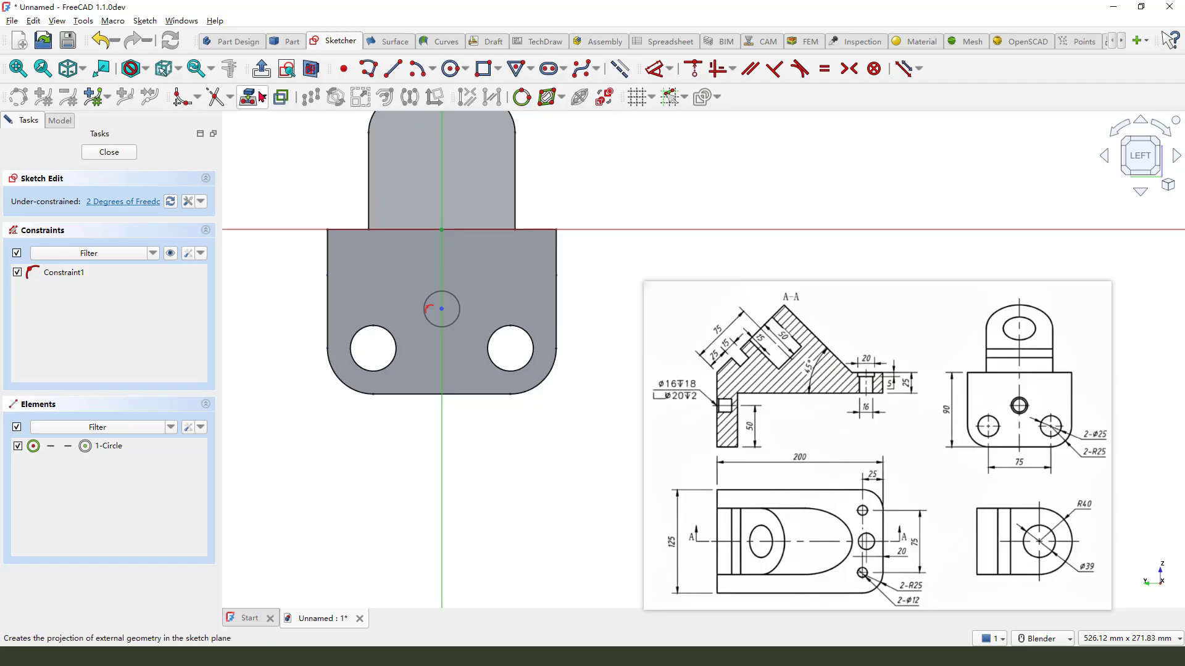
Project the face's bottom edge and constrain the circle centre 50 mm above it.
{"action": "left_click", "coordinate": [250, 98]}
{"action": "left_click", "coordinate": [472, 396]}
{"action": "left_click", "coordinate": [657, 68]}
{"action": "left_click", "coordinate": [446, 342]}
{"action": "left_click", "coordinate": [458, 397]}
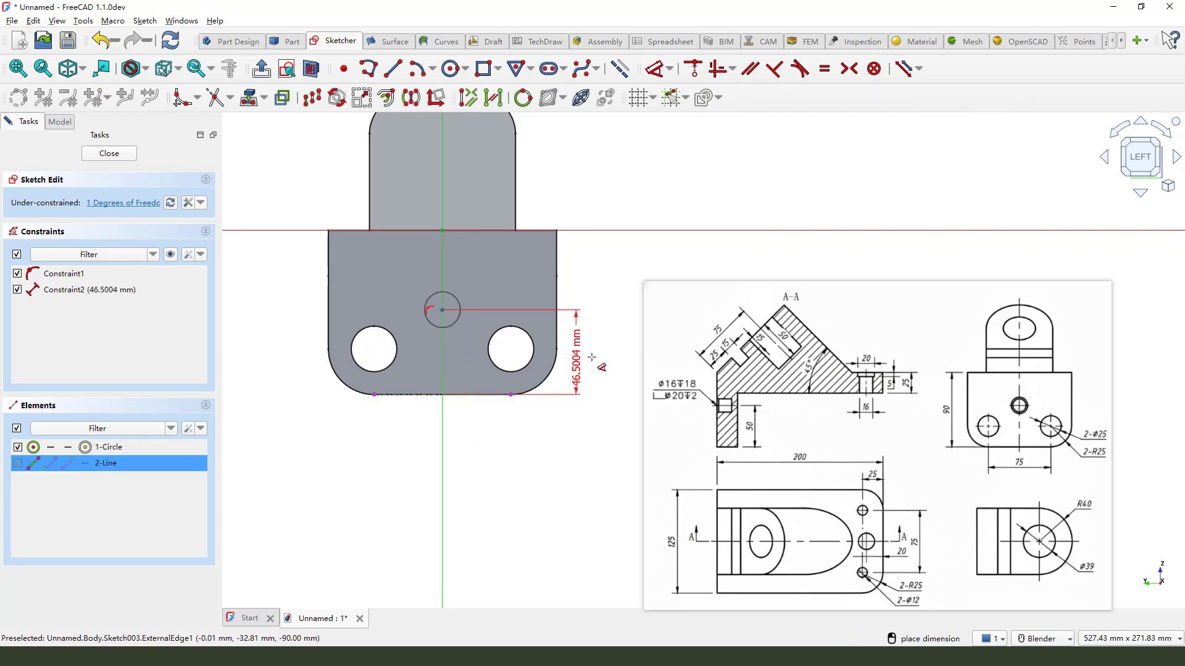
{"action": "left_click", "coordinate": [589, 347]}
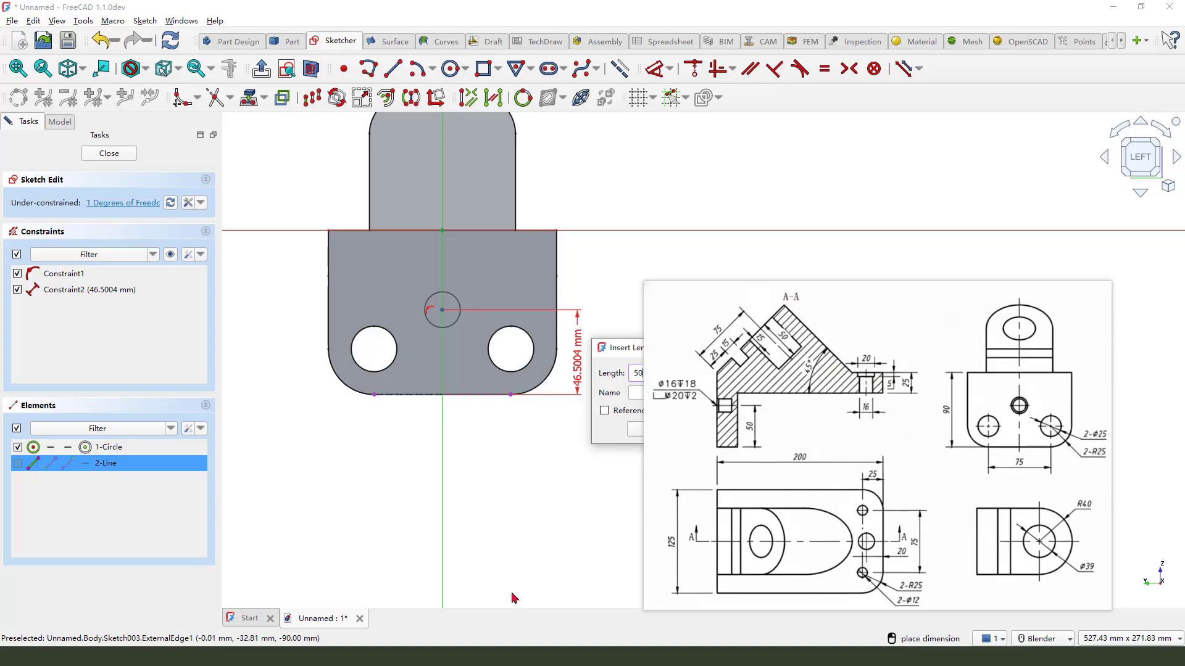
{"action": "left_click", "coordinate": [641, 433]}
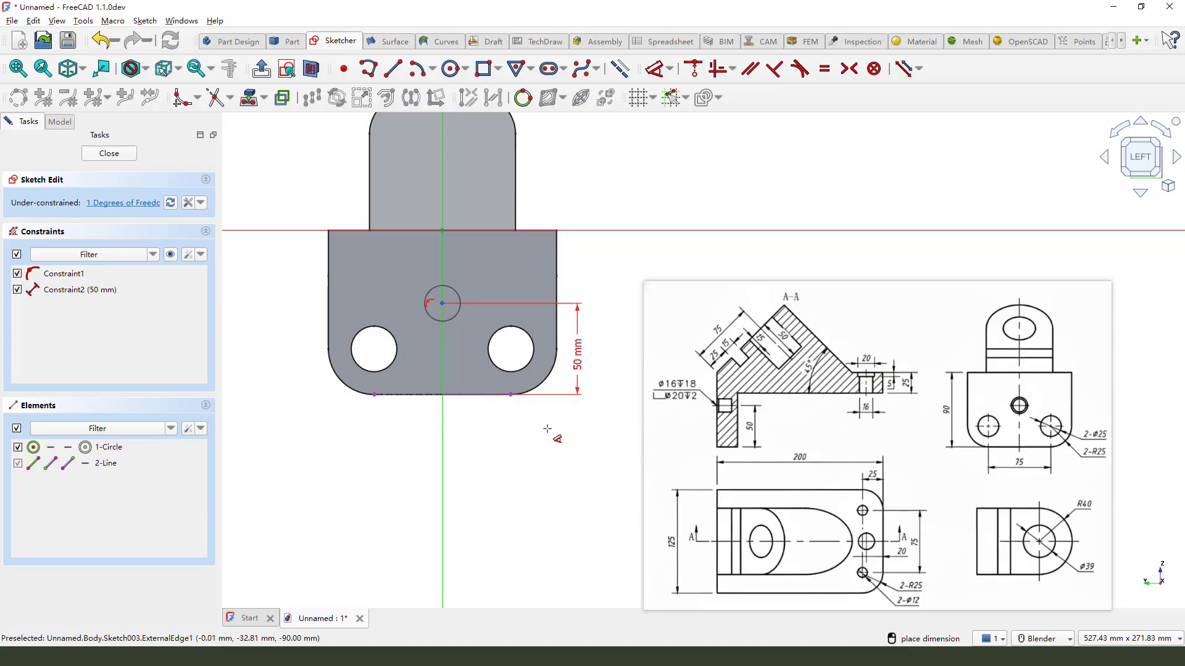
{"action": "scroll", "coordinate": [497, 337], "scroll_direction": "down", "scroll_amount": 2}
{"action": "scroll", "coordinate": [498, 339], "scroll_direction": "up", "scroll_amount": 1}
Begin a diameter dimension on the circle and uncover its value prompt.
{"action": "left_click", "coordinate": [421, 347]}
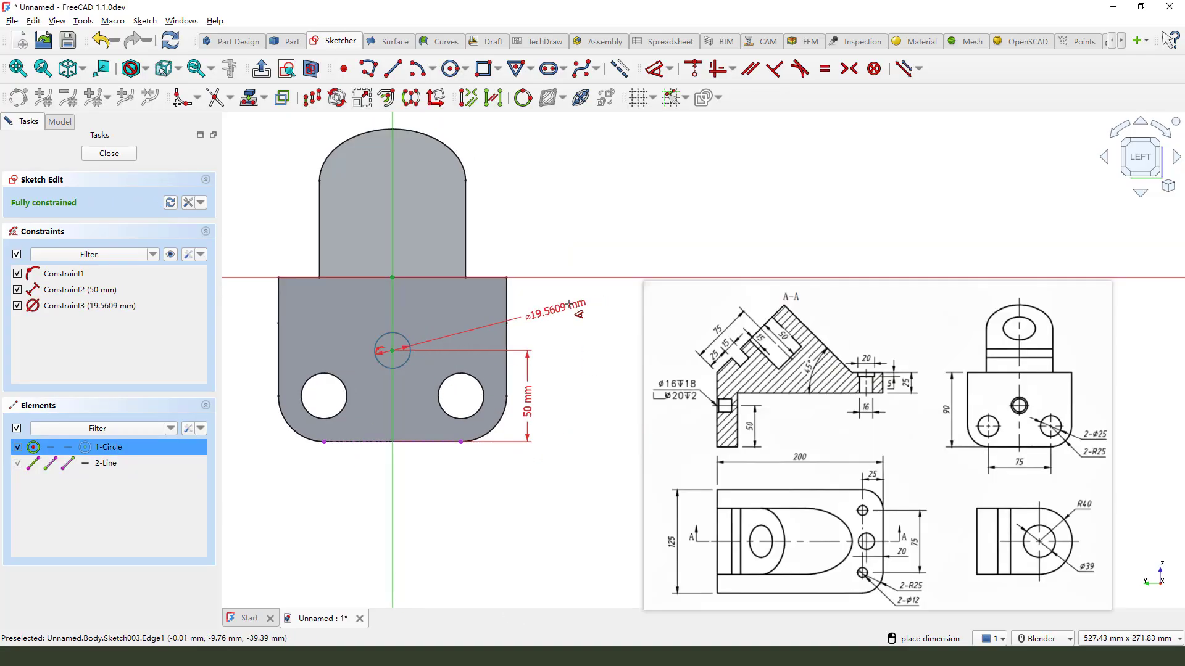
{"action": "left_click", "coordinate": [547, 310]}
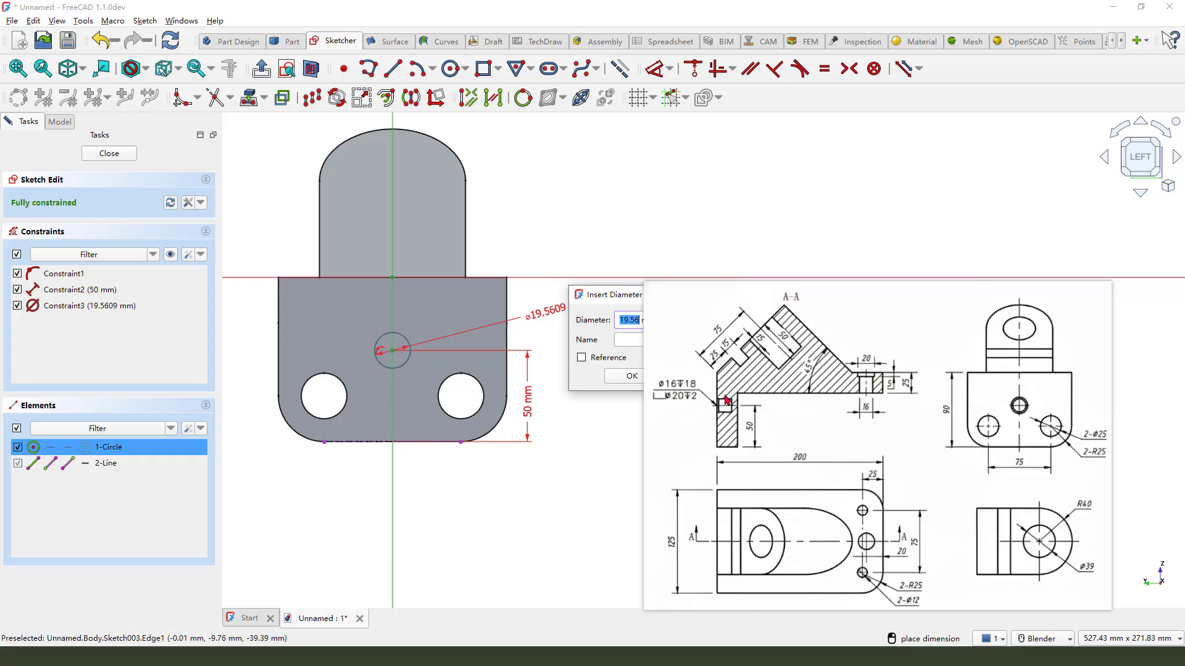
{"action": "left_click_drag", "start_coordinate": [715, 388], "coordinate": [720, 404]}
{"action": "left_click_drag", "start_coordinate": [627, 298], "coordinate": [491, 405]}
Cancel the pending diameter dimension, close Sketch003, and reselect it.
{"action": "left_click", "coordinate": [552, 480]}
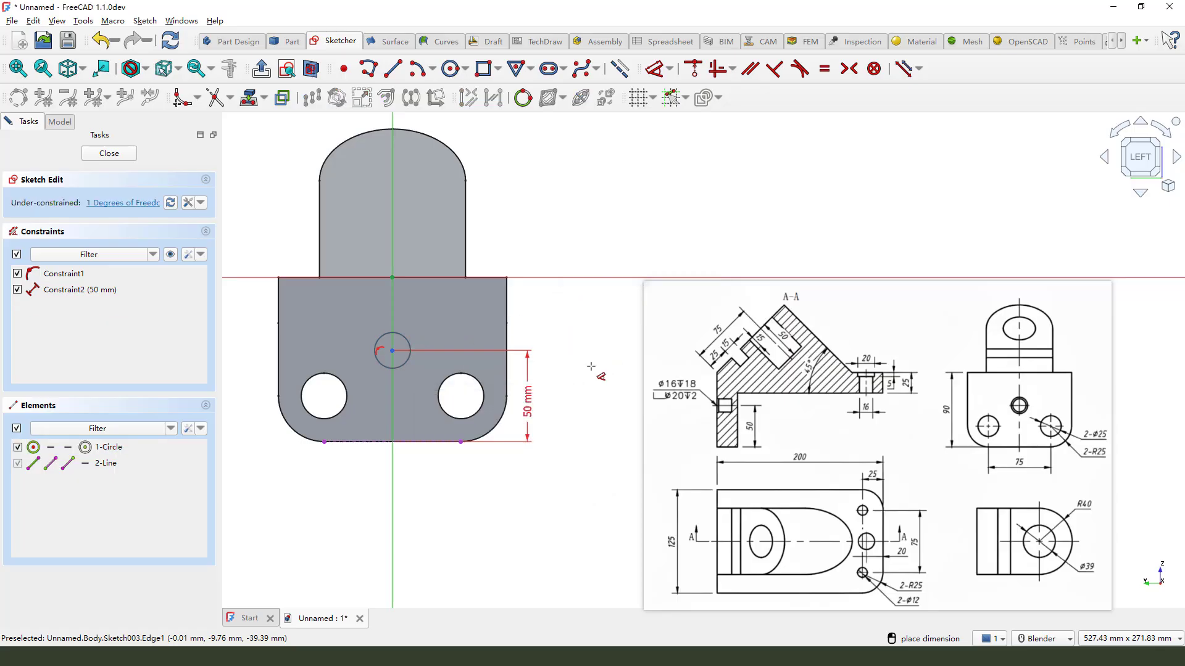
{"action": "left_click", "coordinate": [110, 154]}
{"action": "scroll", "coordinate": [504, 352], "scroll_direction": "down", "scroll_amount": 2}
{"action": "middle_click_drag", "start_coordinate": [504, 370], "coordinate": [505, 422]}
{"action": "left_click", "coordinate": [505, 423]}
{"action": "scroll", "coordinate": [454, 350], "scroll_direction": "up", "scroll_amount": 3}
{"action": "left_click", "coordinate": [445, 305]}
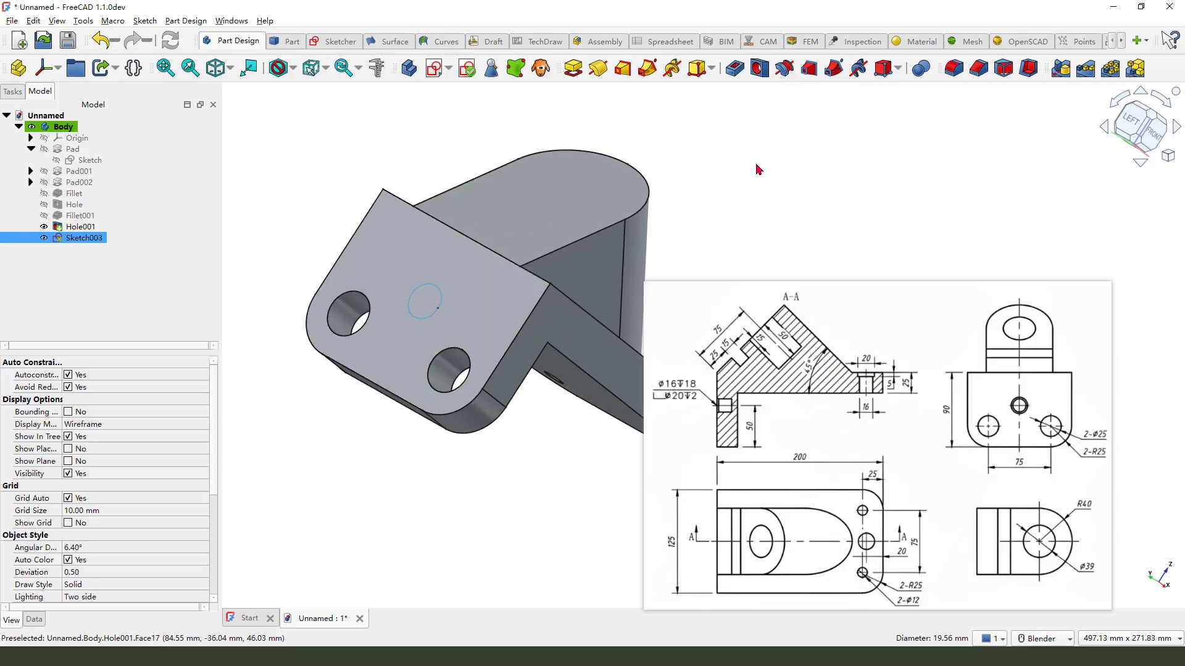
Start a hole feature on the circle with a Counterbore head type.
{"action": "left_click", "coordinate": [759, 68]}
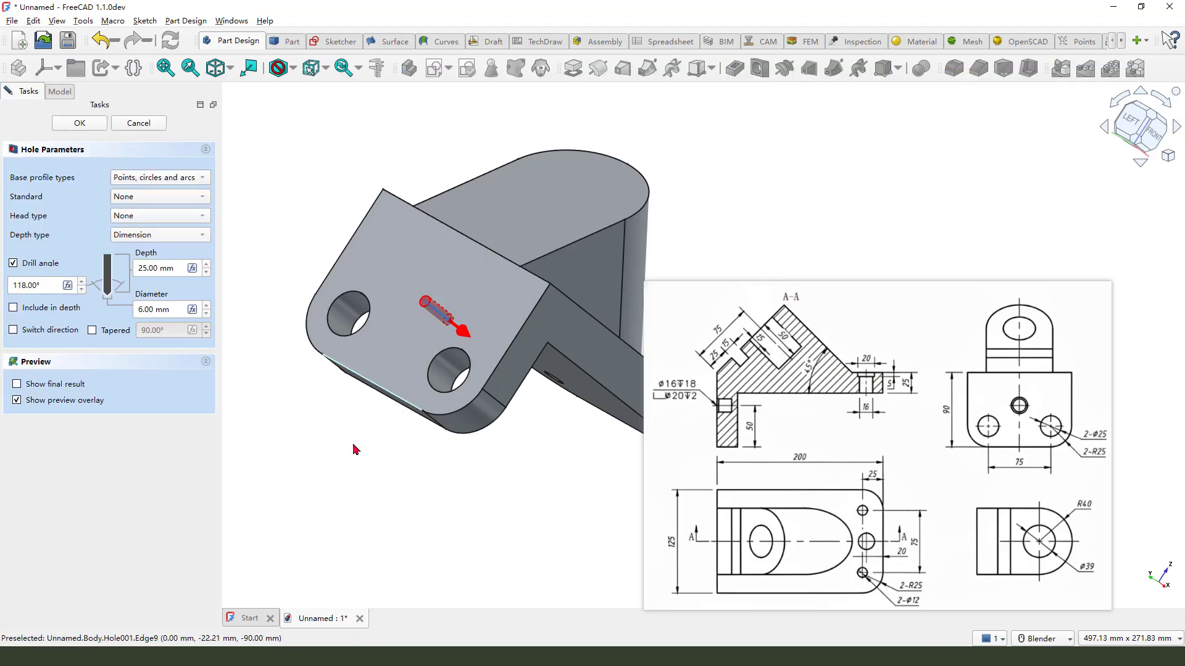
{"action": "middle_click_drag", "start_coordinate": [352, 451], "coordinate": [338, 436]}
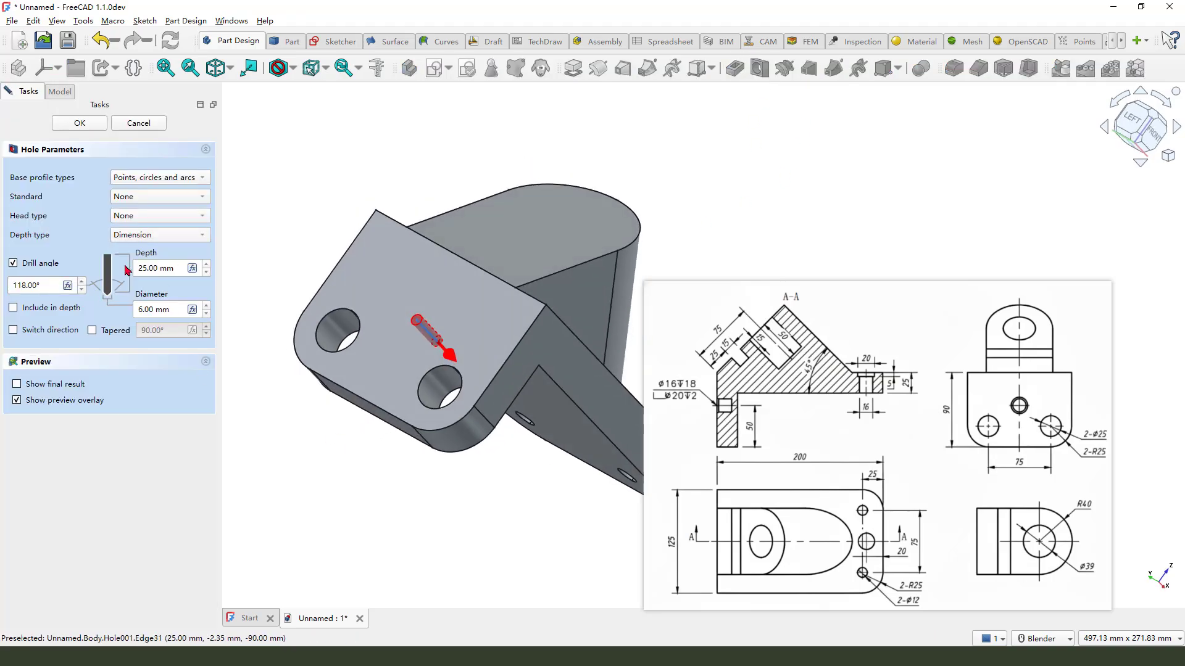
{"action": "left_click_drag", "start_coordinate": [2, 229], "coordinate": [223, 226]}
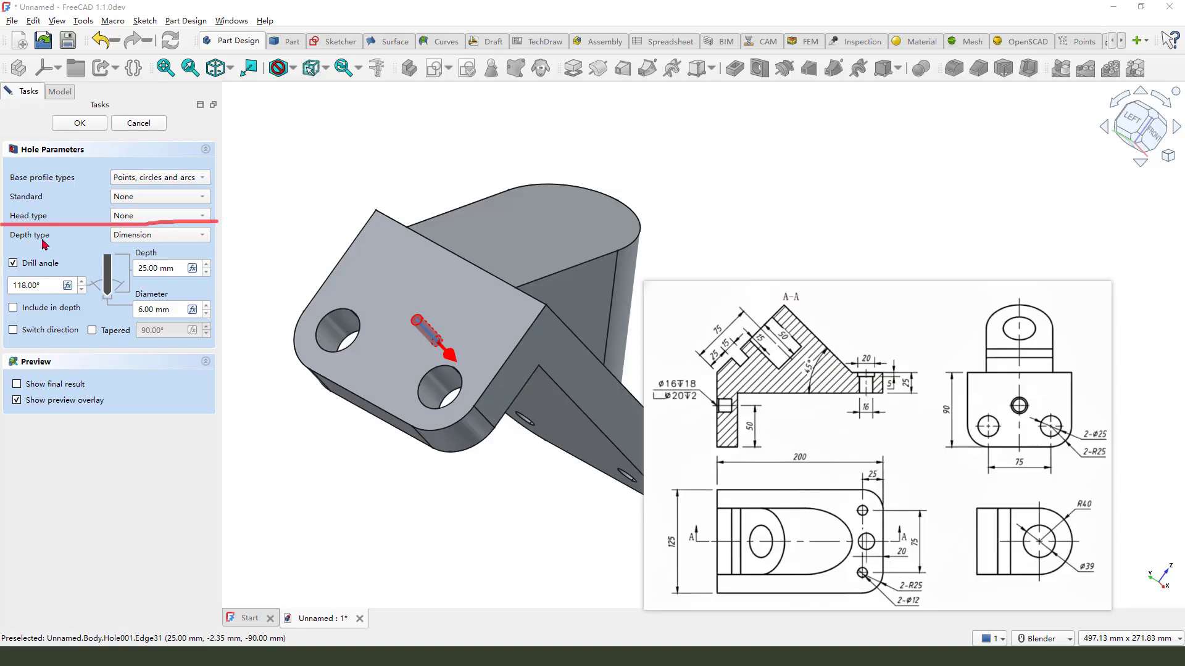
{"action": "left_click", "coordinate": [182, 219]}
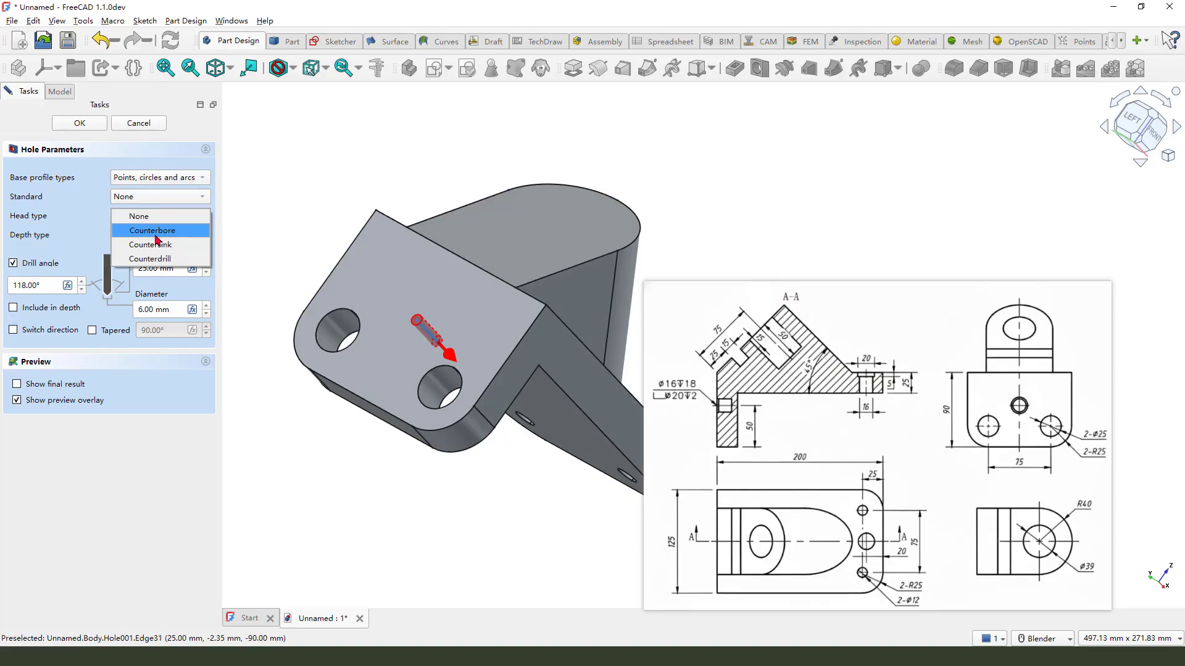
{"action": "left_click", "coordinate": [172, 232]}
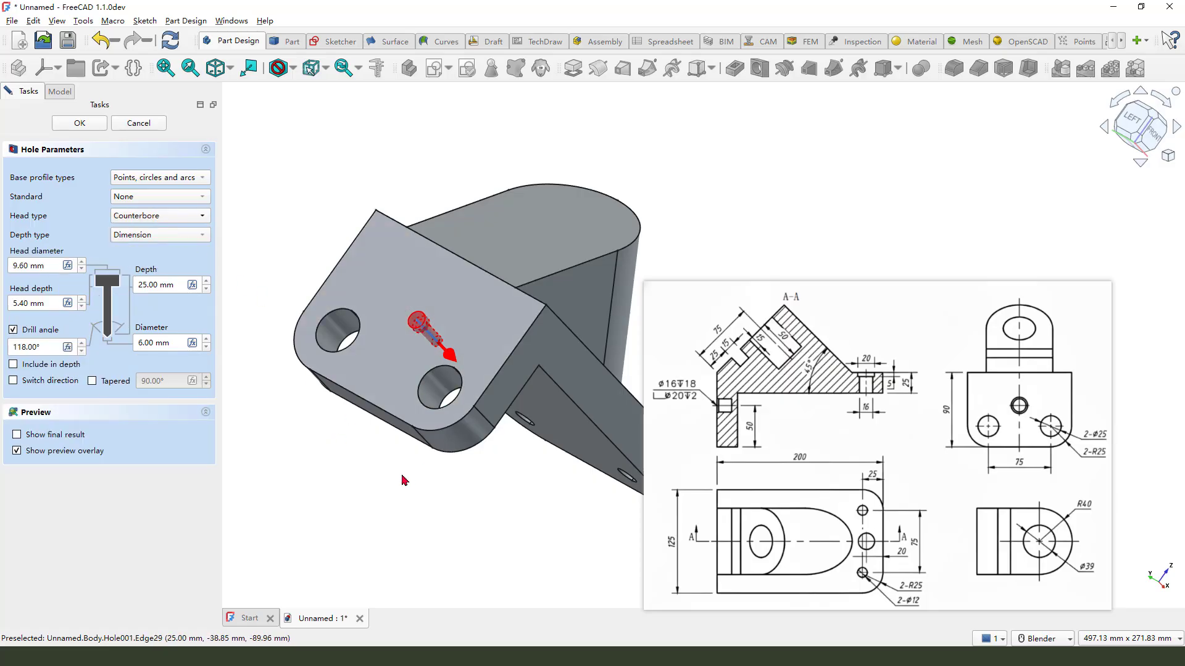
{"action": "mouse_move", "coordinate": [398, 444]}
{"action": "middle_mouse_down"}
{"action": "mouse_move", "coordinate": [362, 382]}
{"action": "mouse_move", "coordinate": [398, 389]}
{"action": "middle_mouse_up"}
{"action": "scroll", "coordinate": [362, 383], "scroll_direction": "down", "scroll_amount": 2}
{"action": "scroll", "coordinate": [362, 383], "scroll_direction": "up", "scroll_amount": 4}
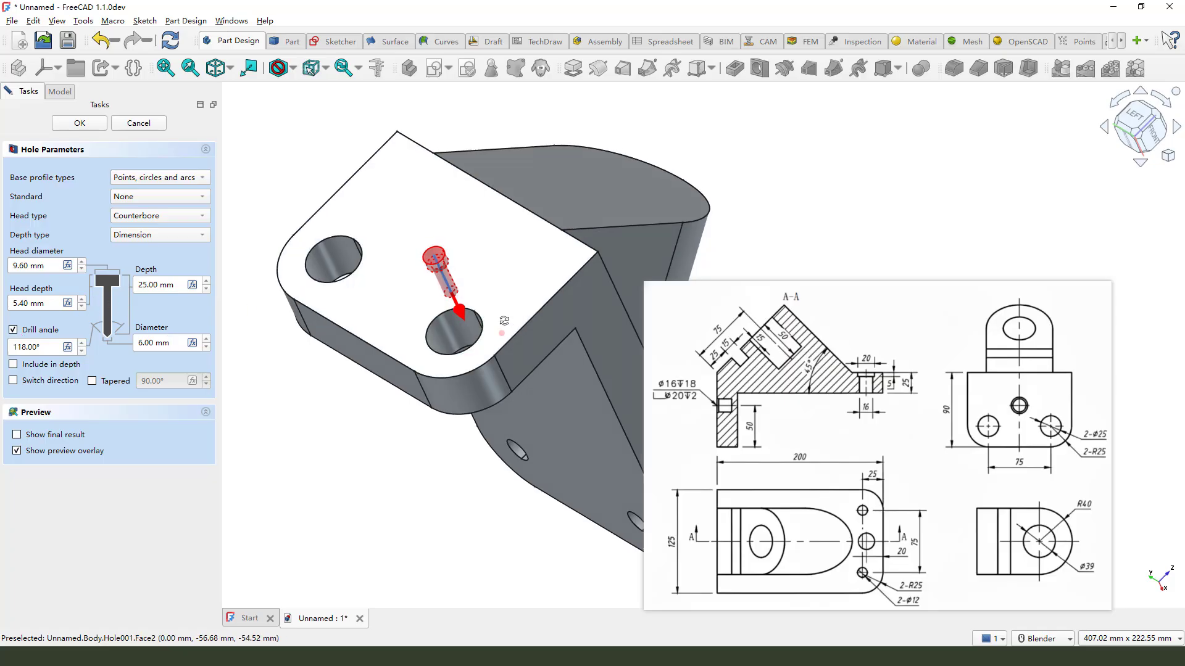
{"action": "middle_click_drag", "start_coordinate": [463, 314], "coordinate": [444, 278]}
{"action": "scroll", "coordinate": [444, 278], "scroll_direction": "up", "scroll_amount": 3}
{"action": "scroll", "coordinate": [444, 278], "scroll_direction": "down", "scroll_amount": 2}
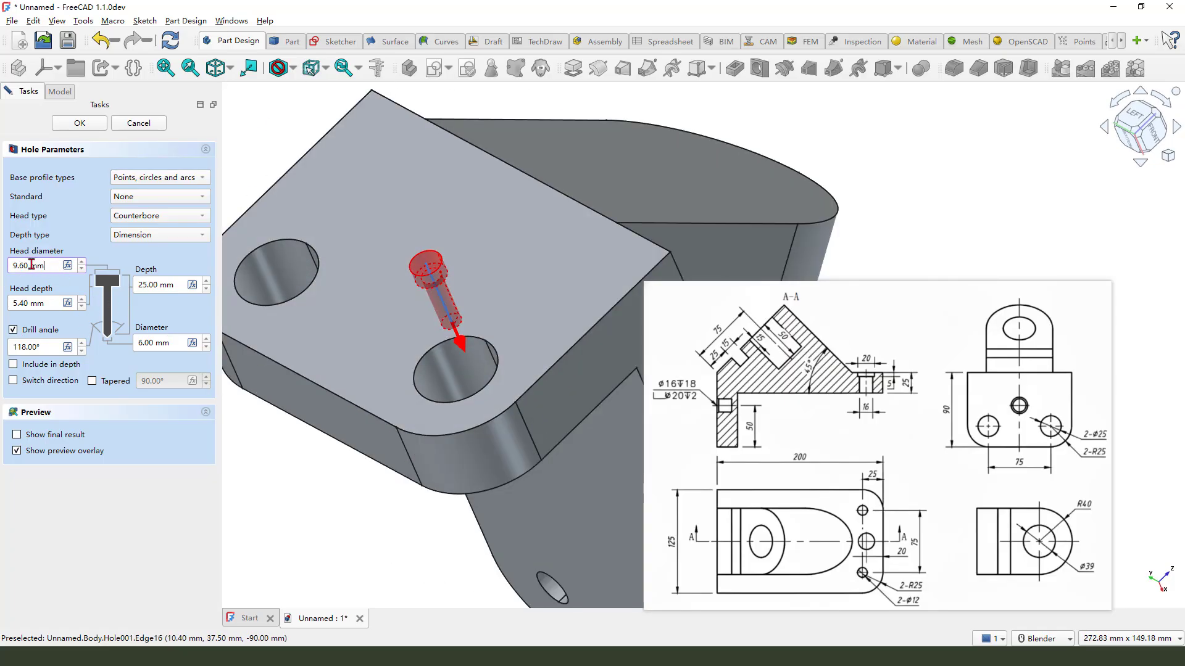
Set head 20 mm wide and 2 mm deep, hole 16 mm diameter, 18 mm deep, flat-bottomed.
{"action": "double_click", "coordinate": [28, 265]}
{"action": "double_click", "coordinate": [22, 304]}
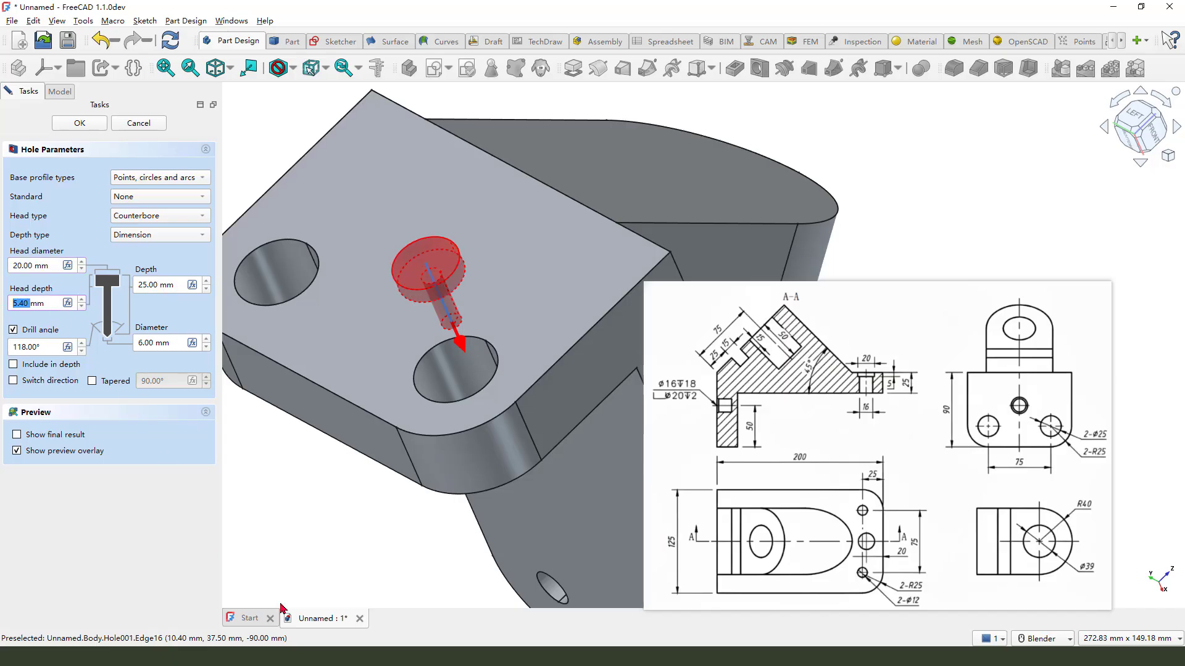
{"action": "type", "text": "2"}
{"action": "key", "text": "Return"}
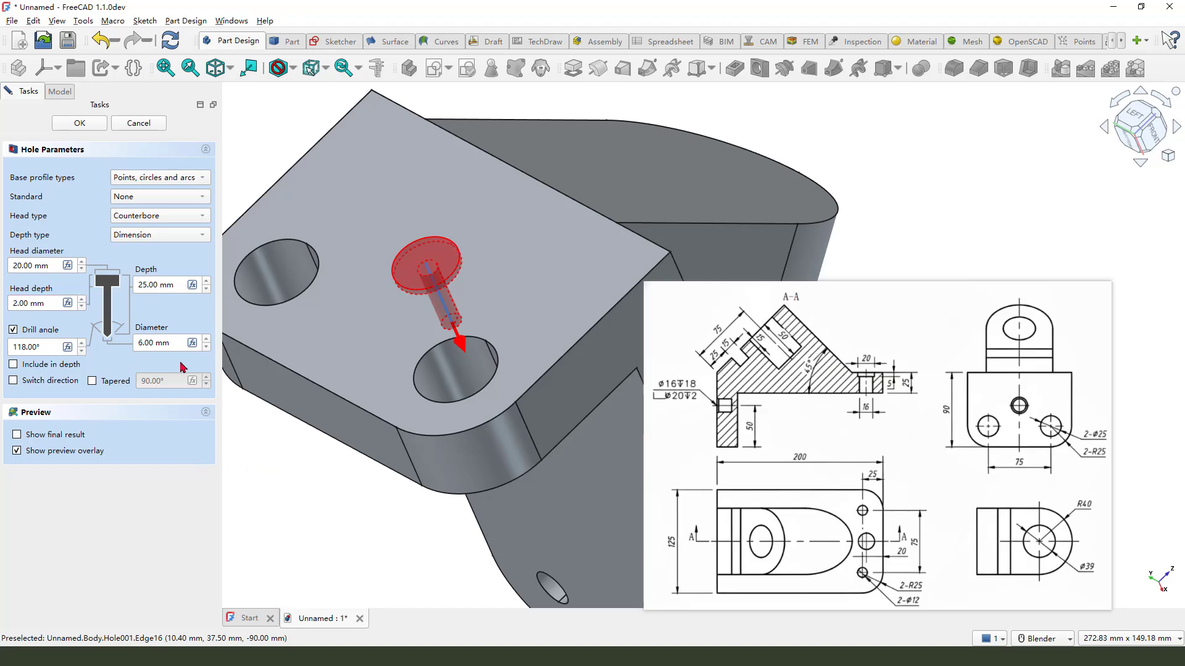
{"action": "double_click", "coordinate": [151, 342]}
{"action": "type", "text": "1"}
{"action": "key", "text": "Return"}
{"action": "left_click_drag", "start_coordinate": [160, 284], "coordinate": [129, 285]}
{"action": "type", "text": "18"}
{"action": "key", "text": "Return"}
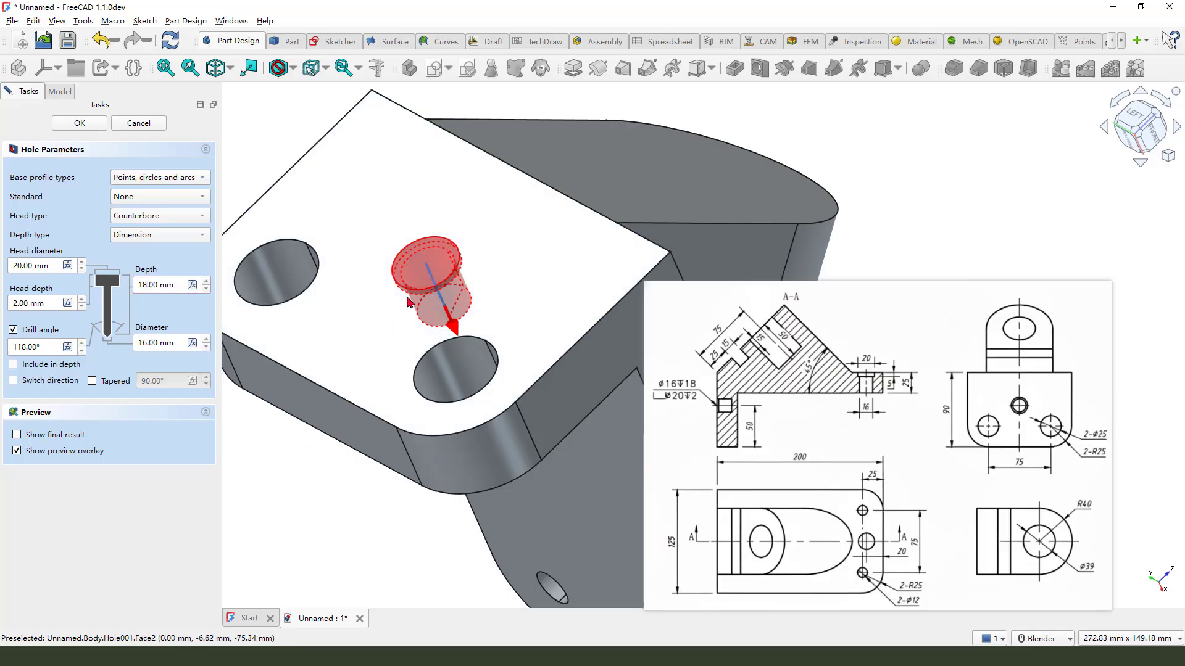
{"action": "scroll", "coordinate": [294, 479], "scroll_direction": "down", "scroll_amount": 3}
{"action": "middle_click_drag", "start_coordinate": [370, 213], "coordinate": [463, 352]}
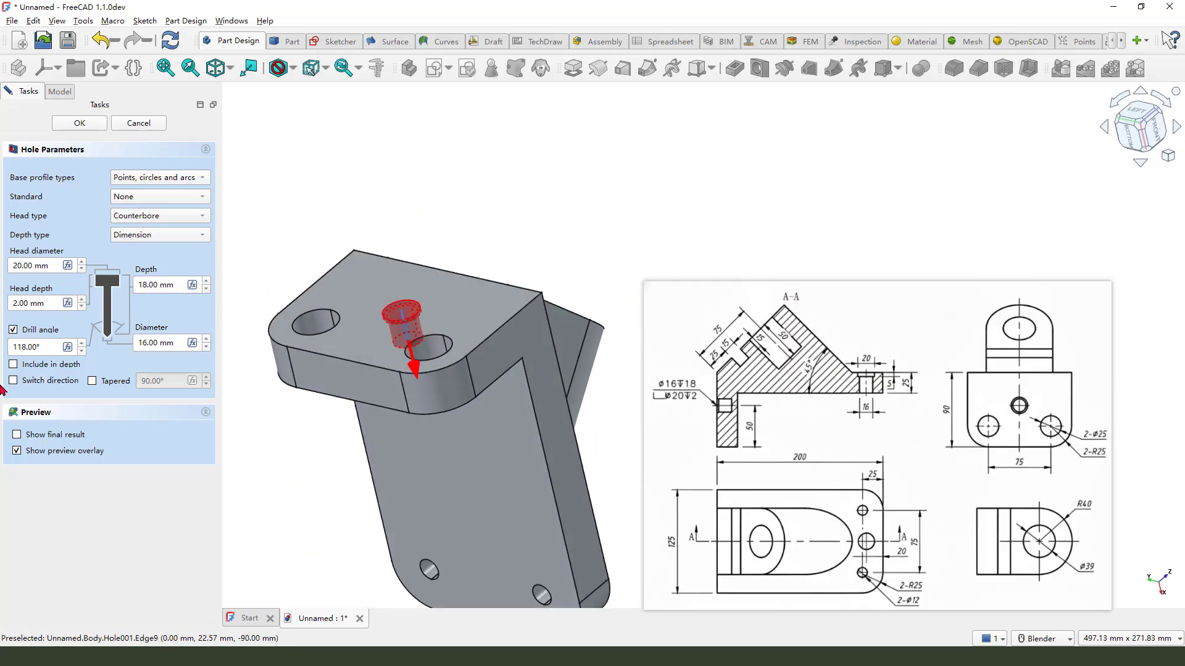
{"action": "left_click", "coordinate": [13, 329]}
Accept the counterbored hole so it becomes Hole002.
{"action": "mouse_move", "coordinate": [273, 426]}
{"action": "middle_mouse_down"}
{"action": "mouse_move", "coordinate": [324, 378]}
{"action": "mouse_move", "coordinate": [518, 407]}
{"action": "middle_mouse_up"}
{"action": "key", "text": "Return"}
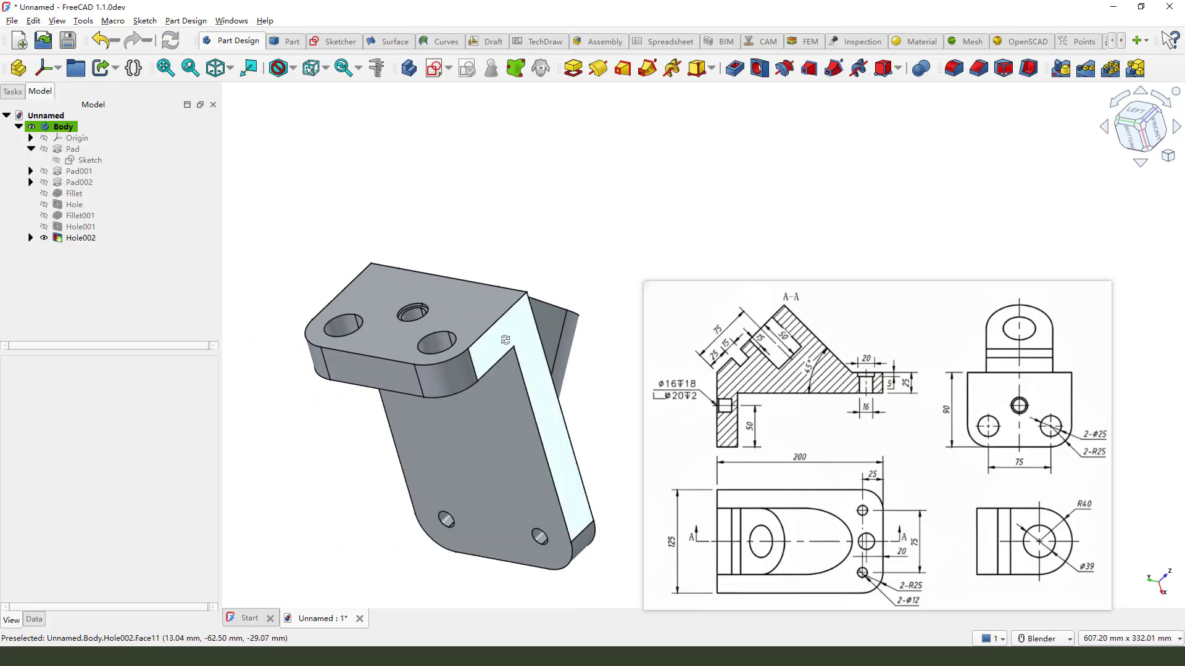
{"action": "mouse_move", "coordinate": [477, 341]}
{"action": "middle_mouse_down"}
{"action": "mouse_move", "coordinate": [481, 398]}
{"action": "mouse_move", "coordinate": [292, 390]}
{"action": "mouse_move", "coordinate": [543, 403]}
{"action": "mouse_move", "coordinate": [511, 353]}
{"action": "middle_mouse_up"}
{"action": "scroll", "coordinate": [511, 353], "scroll_direction": "up", "scroll_amount": 2}
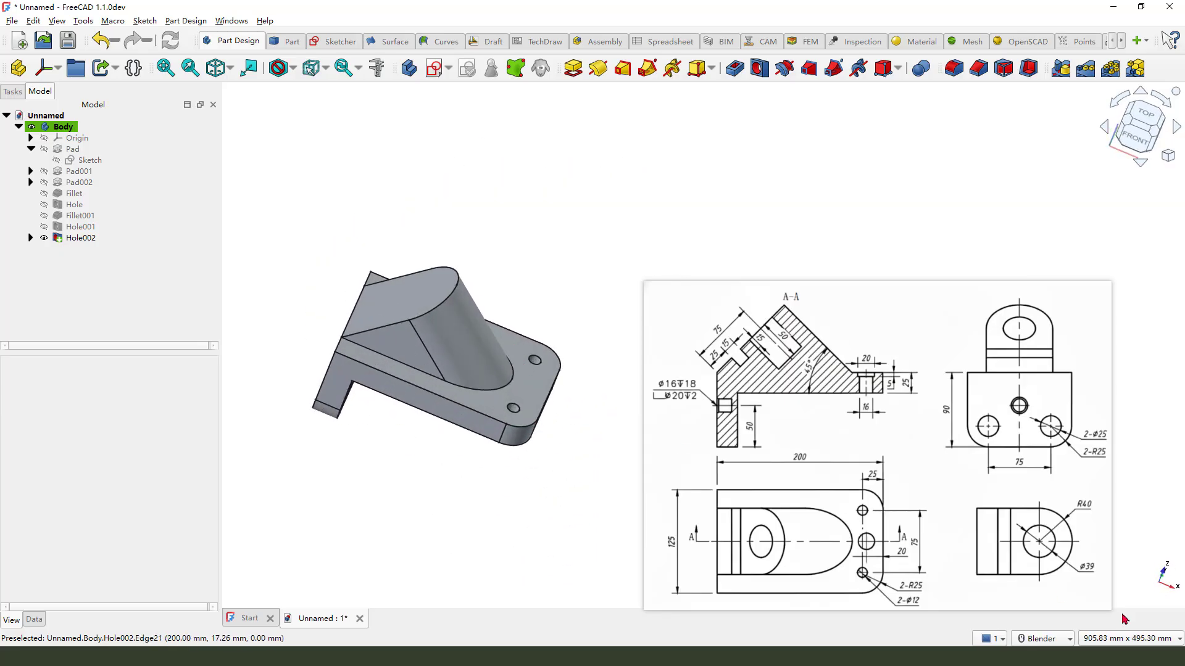
Reorient the view and select the base plate's top face.
{"action": "left_click_drag", "start_coordinate": [868, 530], "coordinate": [872, 542]}
{"action": "left_click_drag", "start_coordinate": [869, 364], "coordinate": [861, 417]}
{"action": "key", "text": "Escape"}
{"action": "mouse_move", "coordinate": [574, 417]}
{"action": "middle_mouse_down"}
{"action": "mouse_move", "coordinate": [543, 414]}
{"action": "mouse_move", "coordinate": [518, 388]}
{"action": "middle_mouse_up"}
{"action": "scroll", "coordinate": [518, 390], "scroll_direction": "up", "scroll_amount": 2}
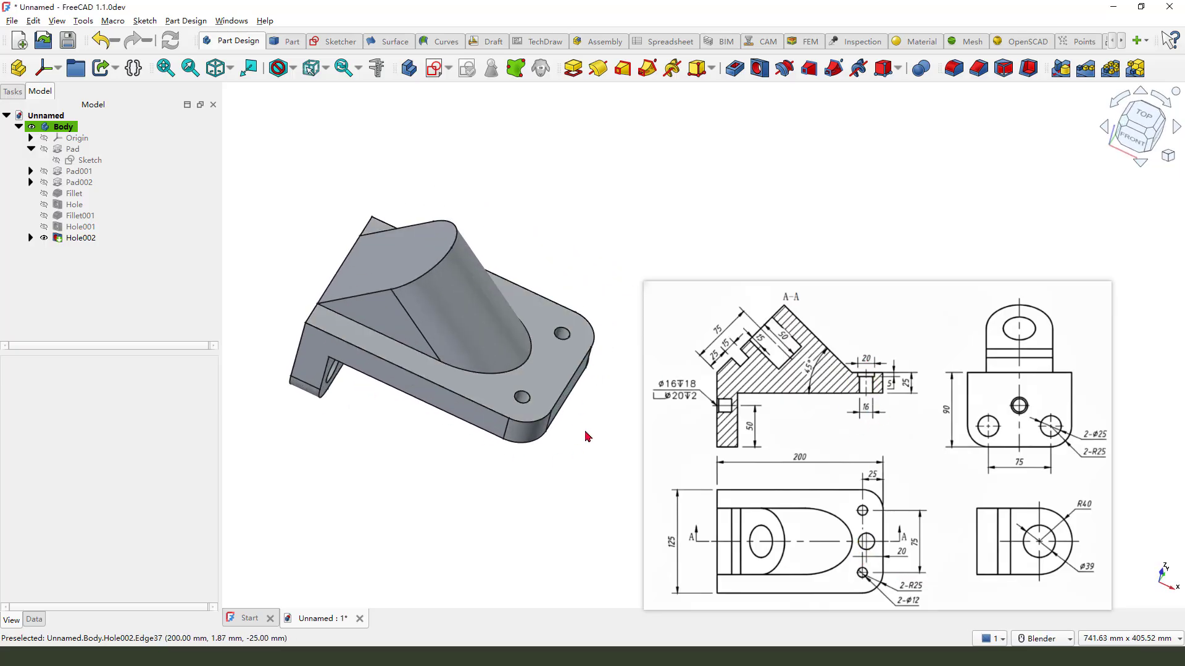
{"action": "scroll", "coordinate": [593, 363], "scroll_direction": "up", "scroll_amount": 2}
{"action": "left_click_drag", "start_coordinate": [541, 356], "coordinate": [512, 397]}
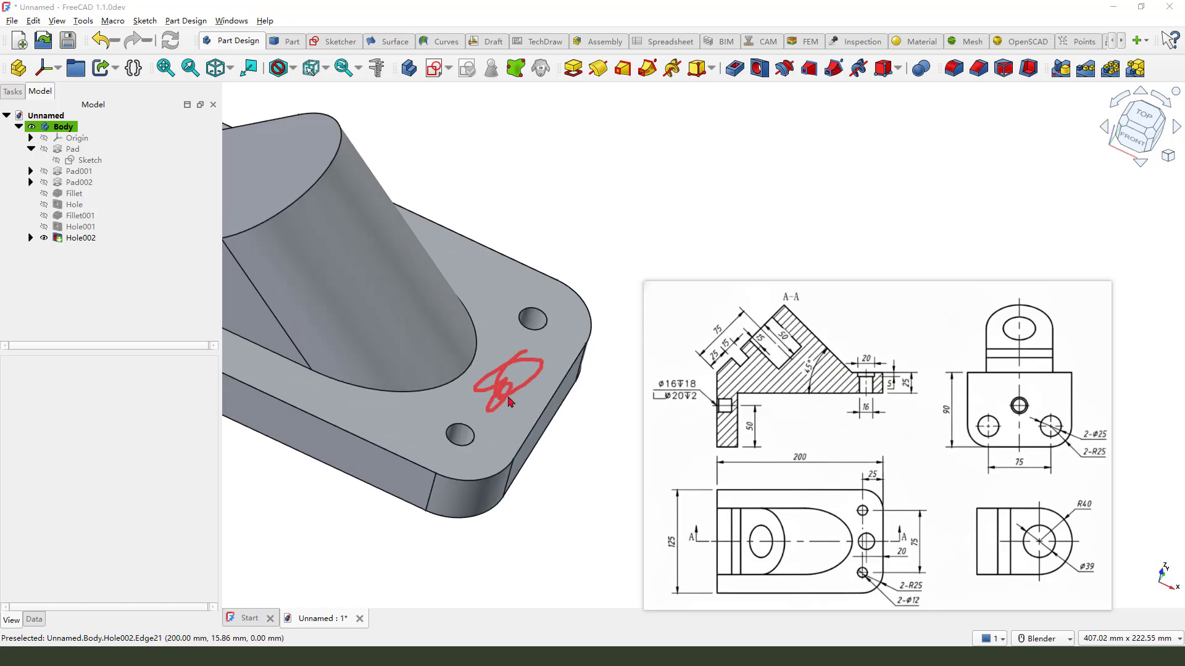
{"action": "key", "text": "Escape"}
{"action": "scroll", "coordinate": [587, 442], "scroll_direction": "down", "scroll_amount": 2}
{"action": "left_click", "coordinate": [518, 361]}
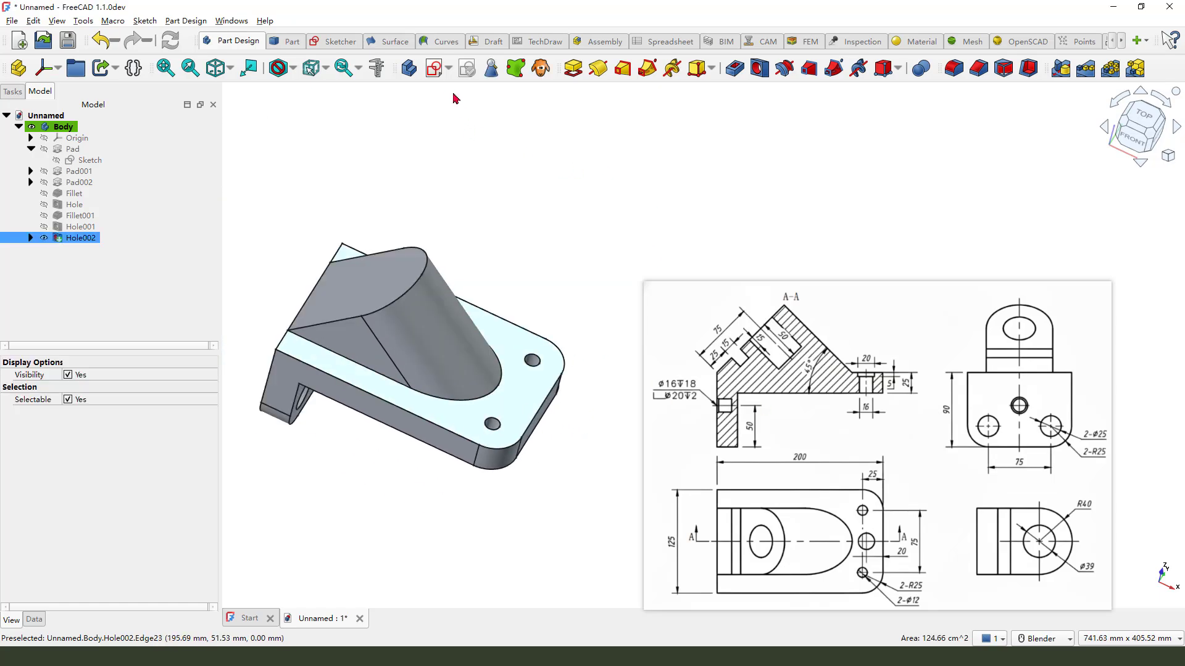
Start Sketch004 on the top face, view it from above, and draw a circle on the horizontal axis.
{"action": "left_click", "coordinate": [436, 72]}
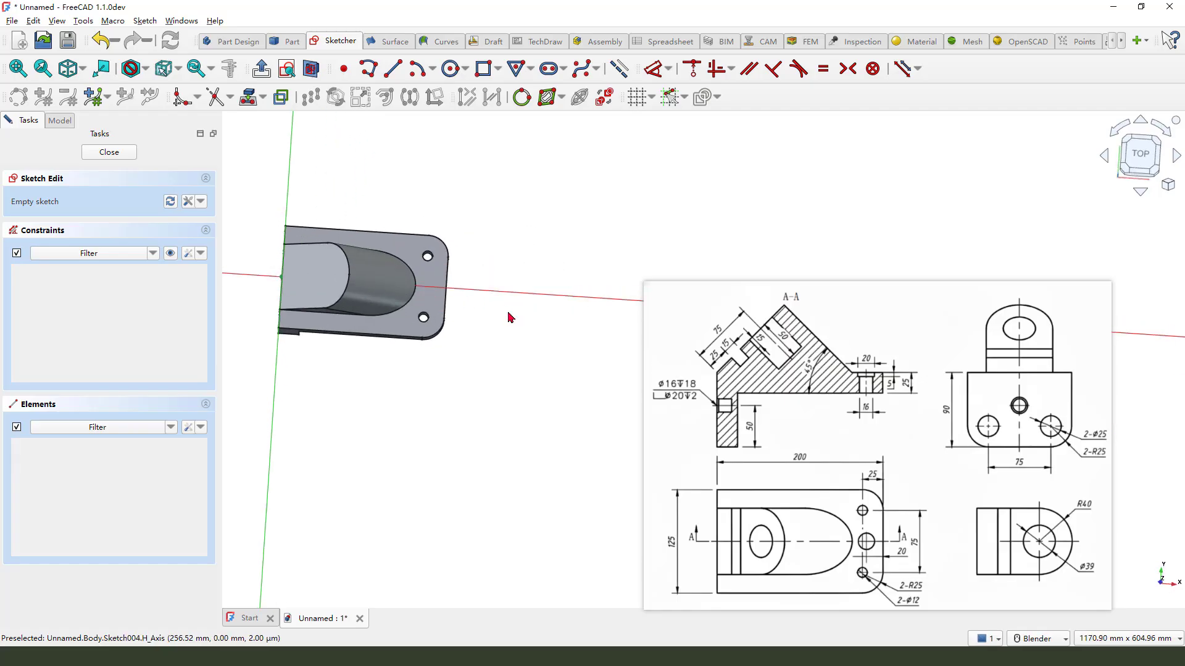
{"action": "key", "text": "0"}
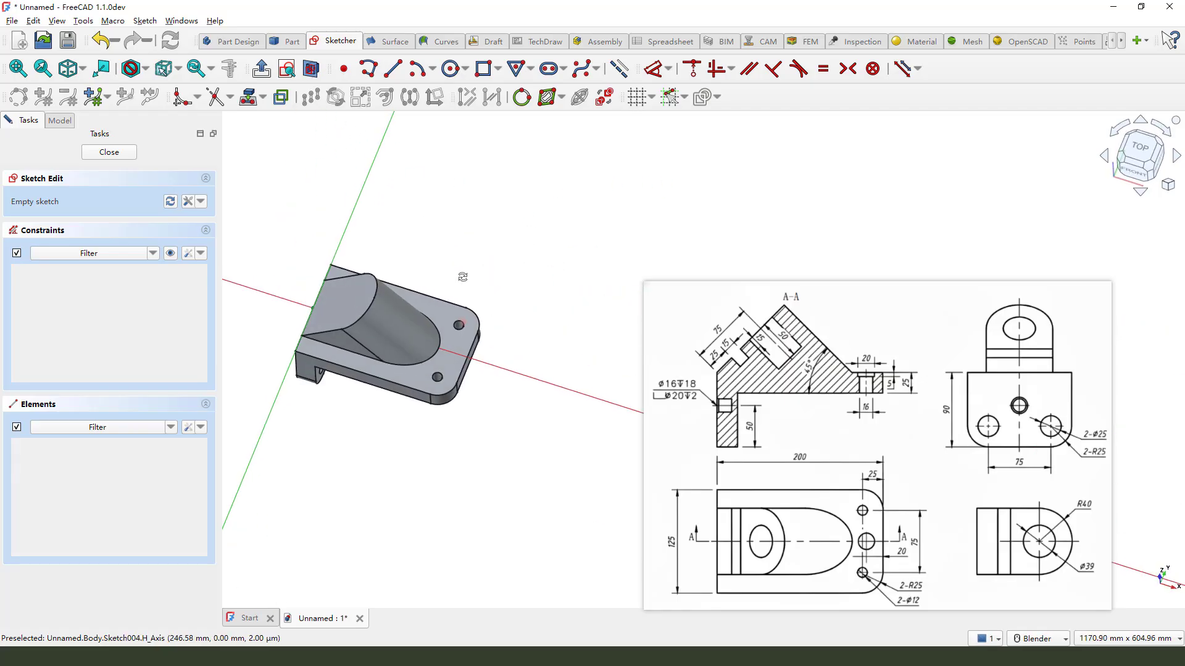
{"action": "left_click_drag", "start_coordinate": [509, 231], "coordinate": [546, 236]}
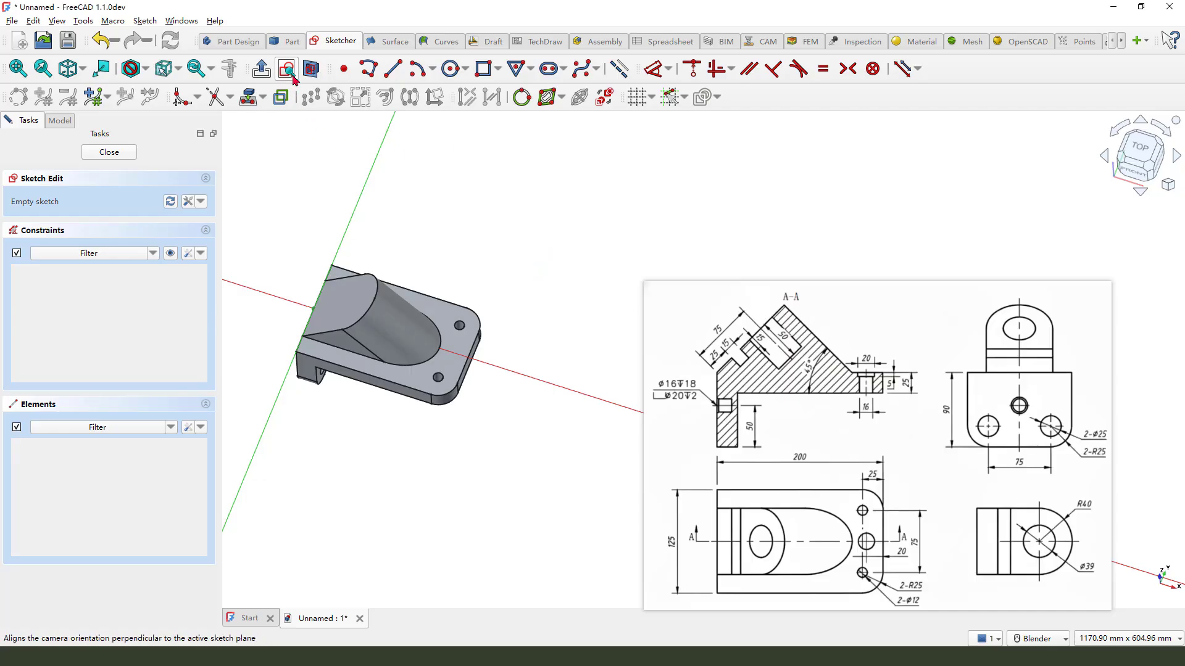
{"action": "left_click", "coordinate": [333, 98]}
{"action": "scroll", "coordinate": [511, 399], "scroll_direction": "up", "scroll_amount": 2}
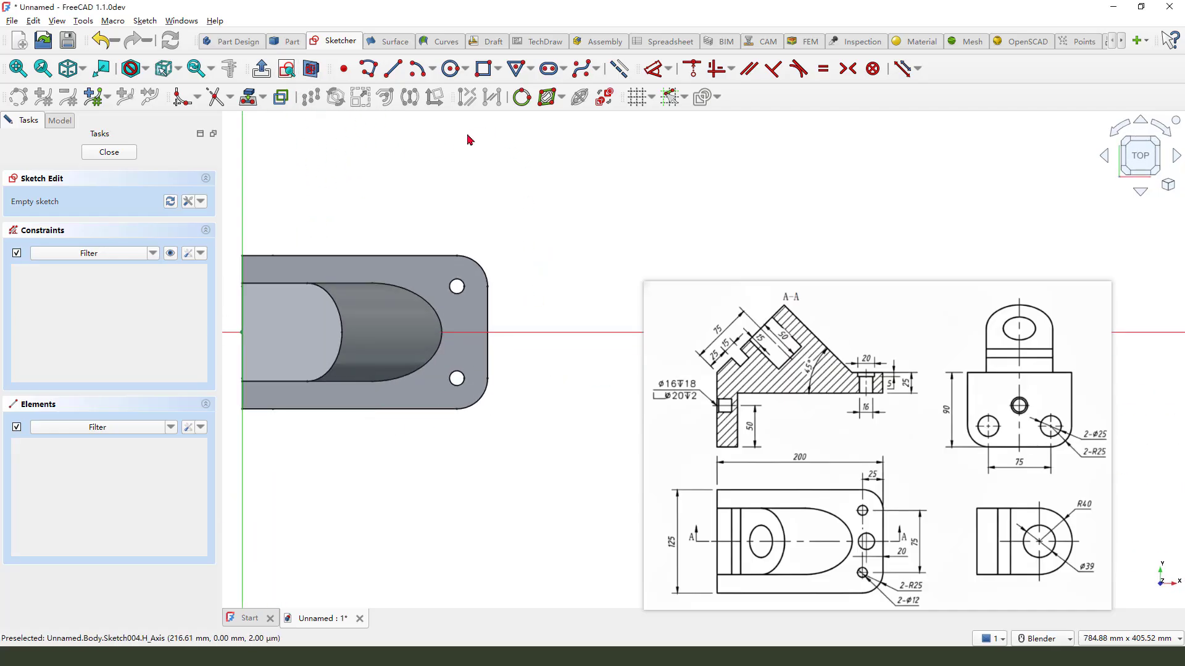
{"action": "left_click", "coordinate": [454, 68]}
{"action": "scroll", "coordinate": [476, 285], "scroll_direction": "up", "scroll_amount": 1}
{"action": "left_click", "coordinate": [451, 290]}
{"action": "left_click", "coordinate": [465, 329]}
{"action": "right_click", "coordinate": [543, 318]}
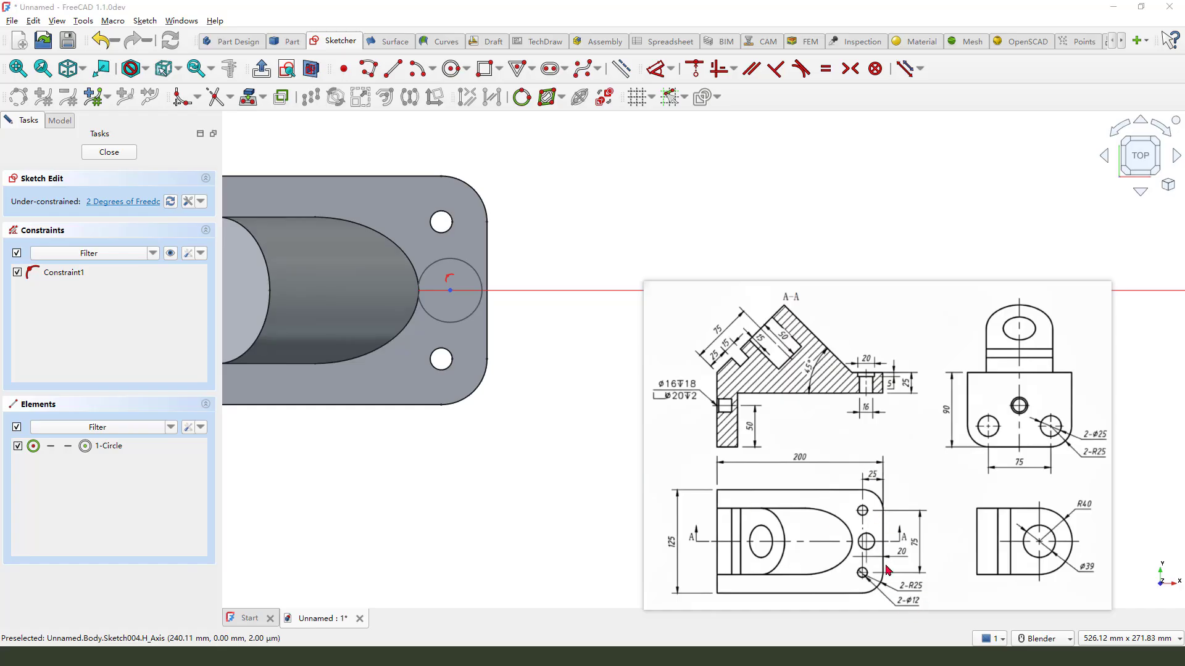
Project the part's right edge and constrain the circle centre 20 mm from it.
{"action": "mouse_move", "coordinate": [888, 564]}
{"action": "left_mouse_down"}
{"action": "mouse_move", "coordinate": [909, 573]}
{"action": "mouse_move", "coordinate": [910, 560]}
{"action": "left_mouse_up"}
{"action": "key", "text": "Escape"}
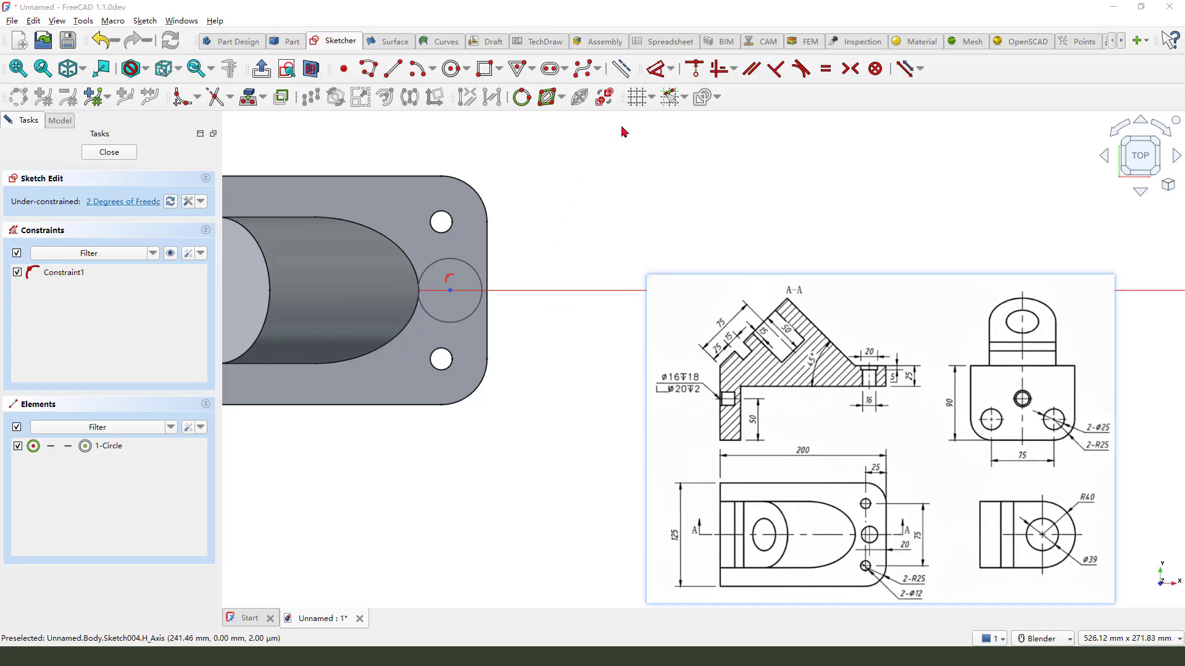
{"action": "mouse_move", "coordinate": [494, 229]}
{"action": "left_mouse_down"}
{"action": "mouse_move", "coordinate": [494, 286]}
{"action": "mouse_move", "coordinate": [505, 248]}
{"action": "mouse_move", "coordinate": [506, 261]}
{"action": "left_mouse_up"}
{"action": "left_click_drag", "start_coordinate": [505, 249], "coordinate": [526, 259]}
{"action": "key", "text": "Escape"}
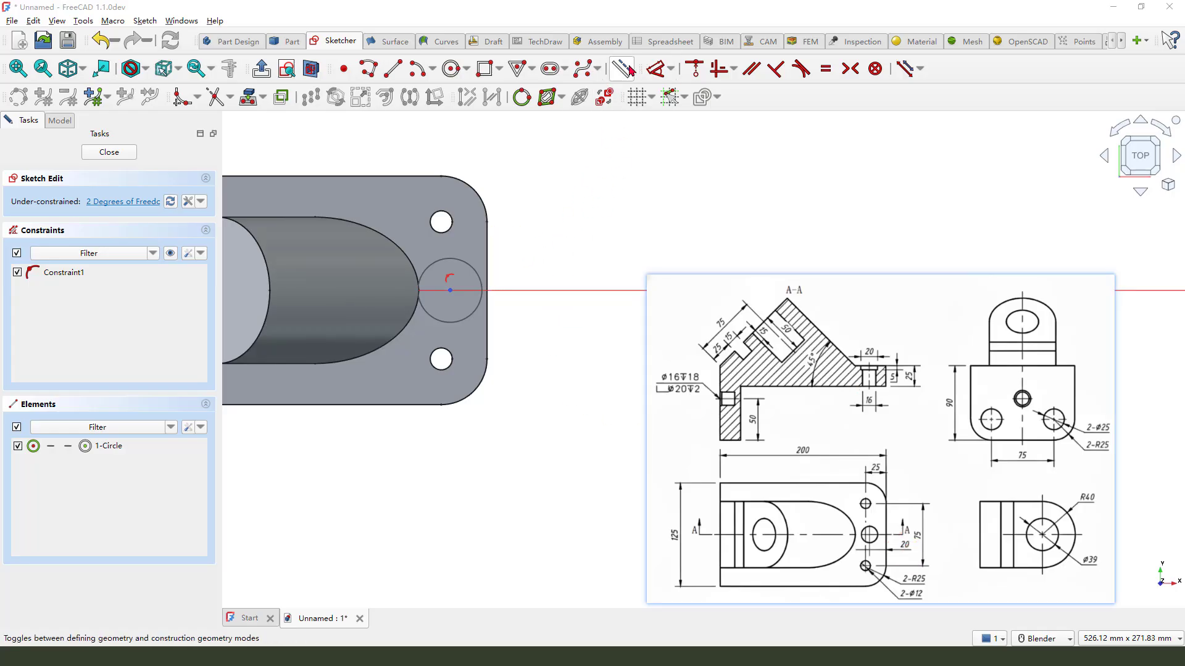
{"action": "left_click", "coordinate": [252, 96]}
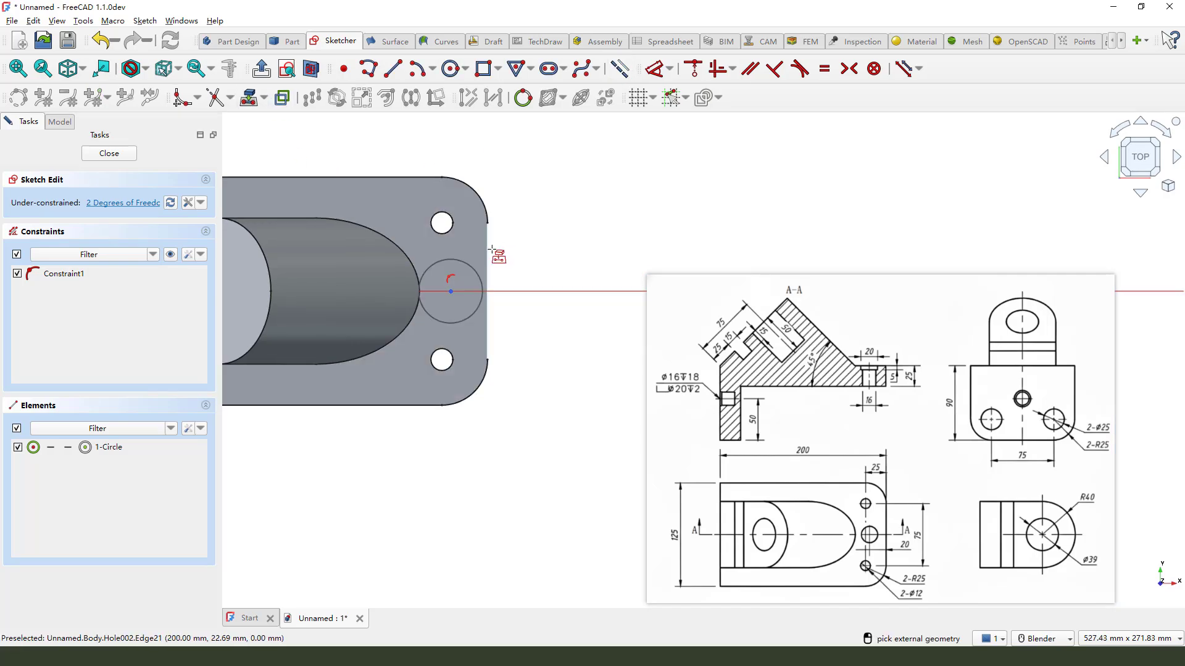
{"action": "left_click", "coordinate": [488, 260]}
{"action": "left_click", "coordinate": [657, 68]}
{"action": "left_click", "coordinate": [436, 303]}
{"action": "left_click", "coordinate": [480, 303]}
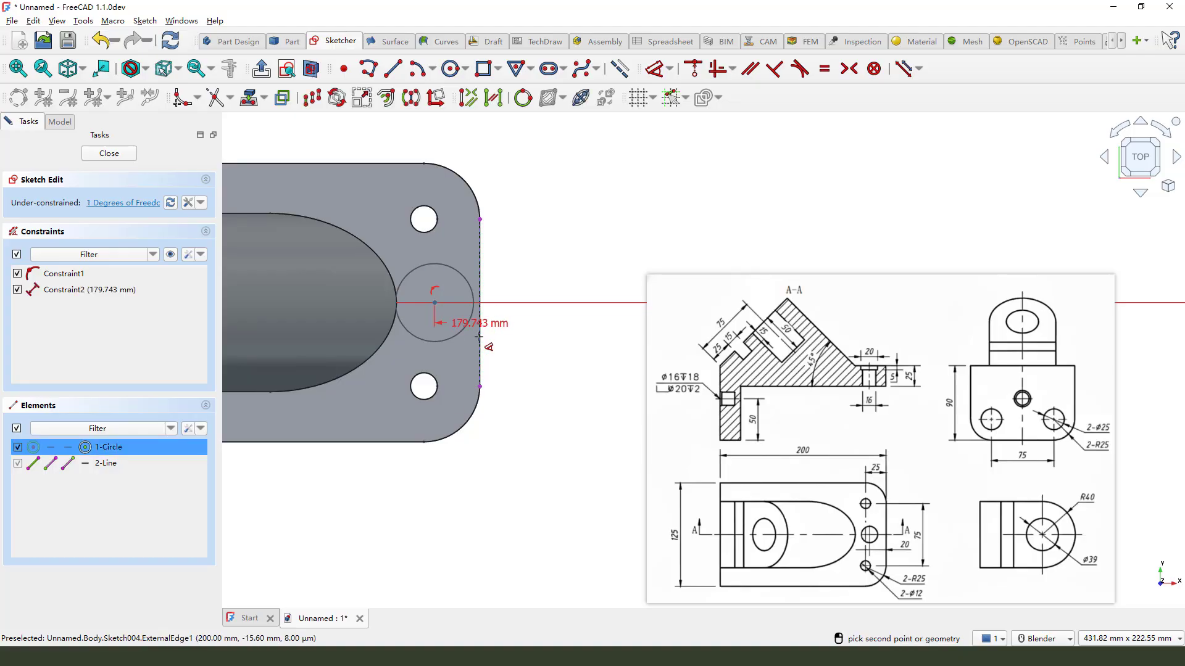
{"action": "left_click", "coordinate": [480, 320]}
{"action": "left_click", "coordinate": [523, 485]}
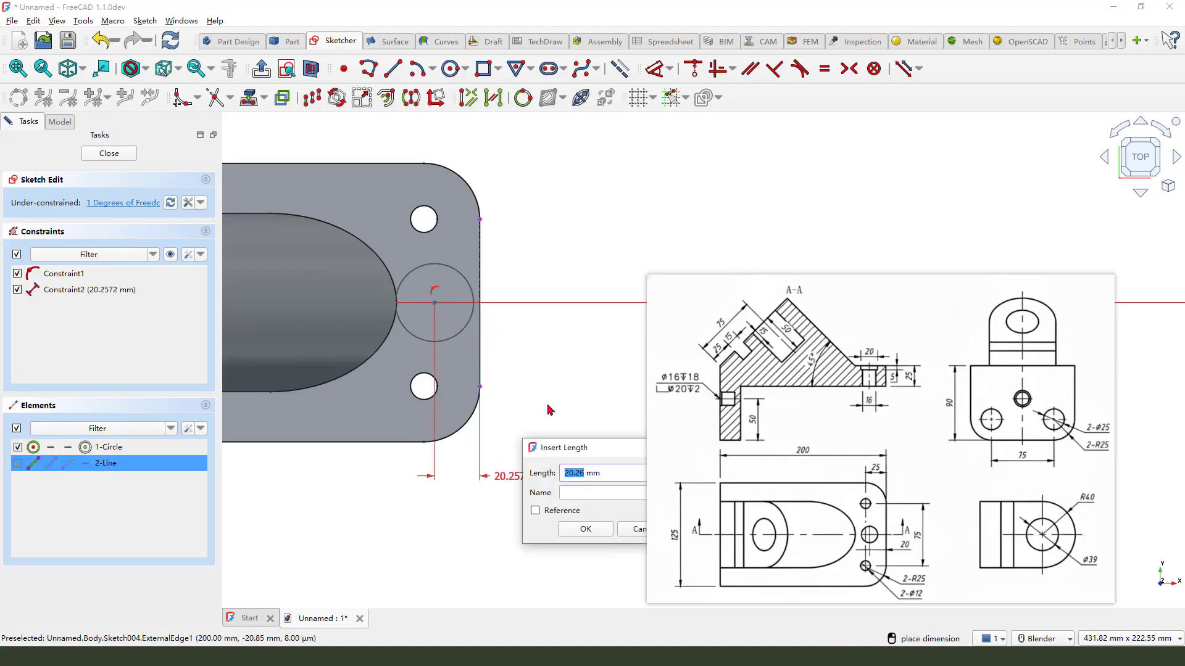
{"action": "type", "text": "20"}
{"action": "key", "text": "Return"}
Give the circle a 34.96 mm diameter and close the sketch.
{"action": "left_click", "coordinate": [436, 303]}
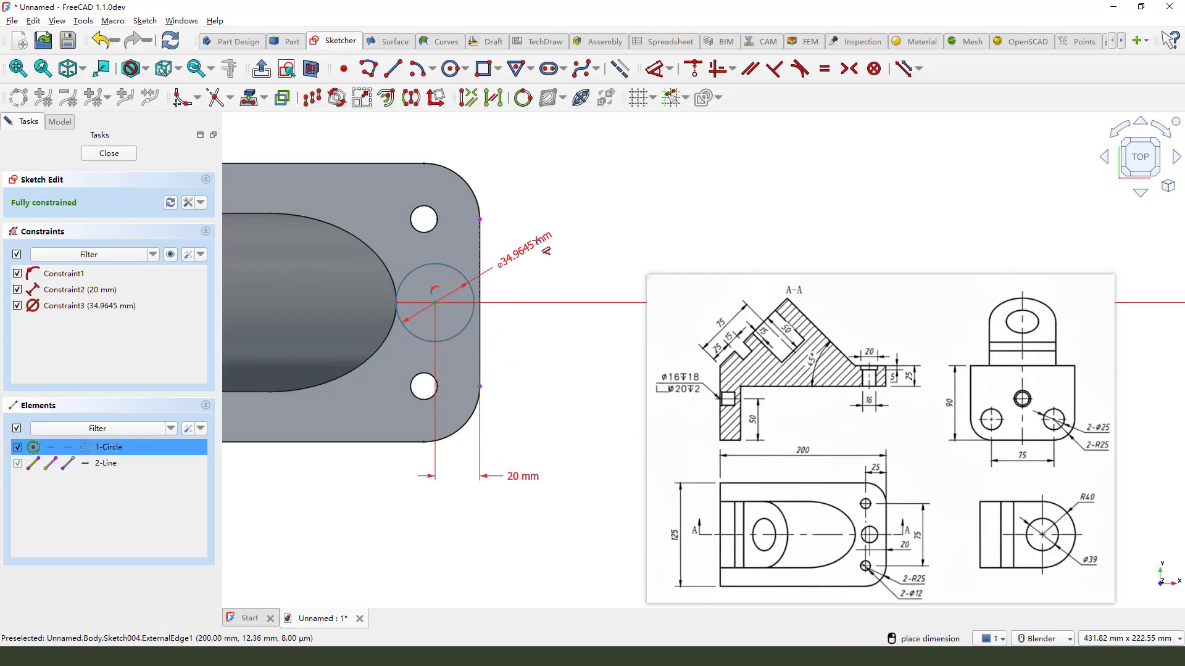
{"action": "left_click", "coordinate": [547, 251]}
{"action": "type", "text": "34.96"}
{"action": "key", "text": "Return"}
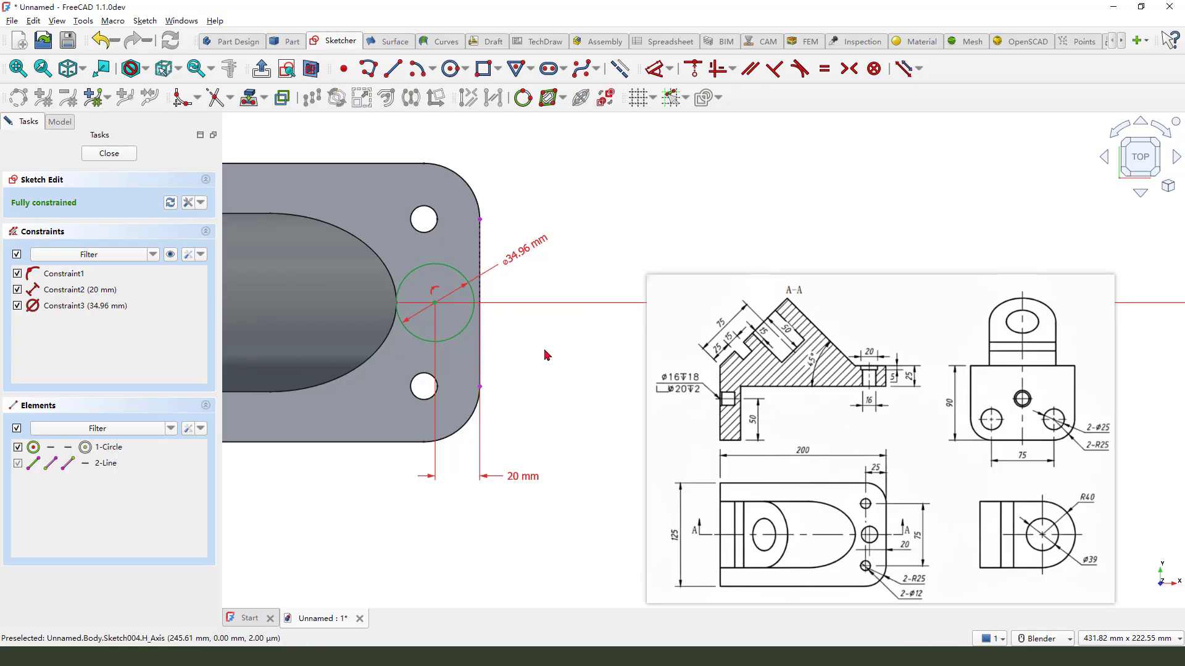
{"action": "left_click", "coordinate": [545, 354]}
Start a hole on Sketch004 with a 20 mm wide Counterbore head.
{"action": "left_click", "coordinate": [109, 153]}
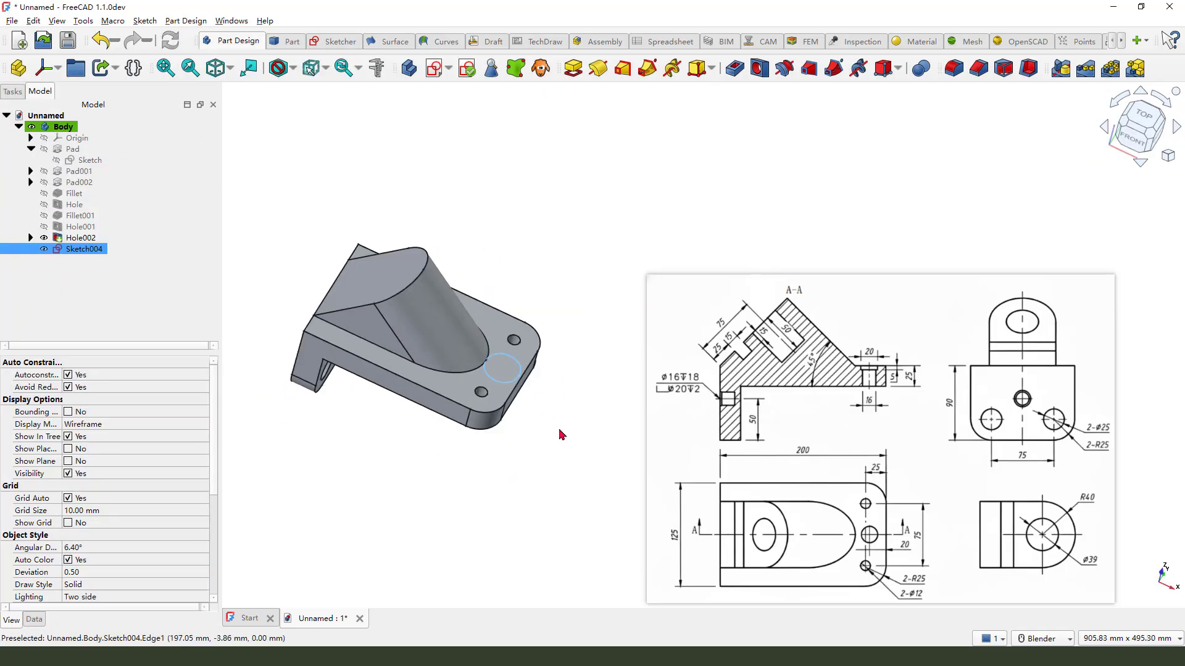
{"action": "scroll", "coordinate": [560, 435], "scroll_direction": "up", "scroll_amount": 5}
{"action": "left_click", "coordinate": [559, 384]}
{"action": "left_click", "coordinate": [477, 294]}
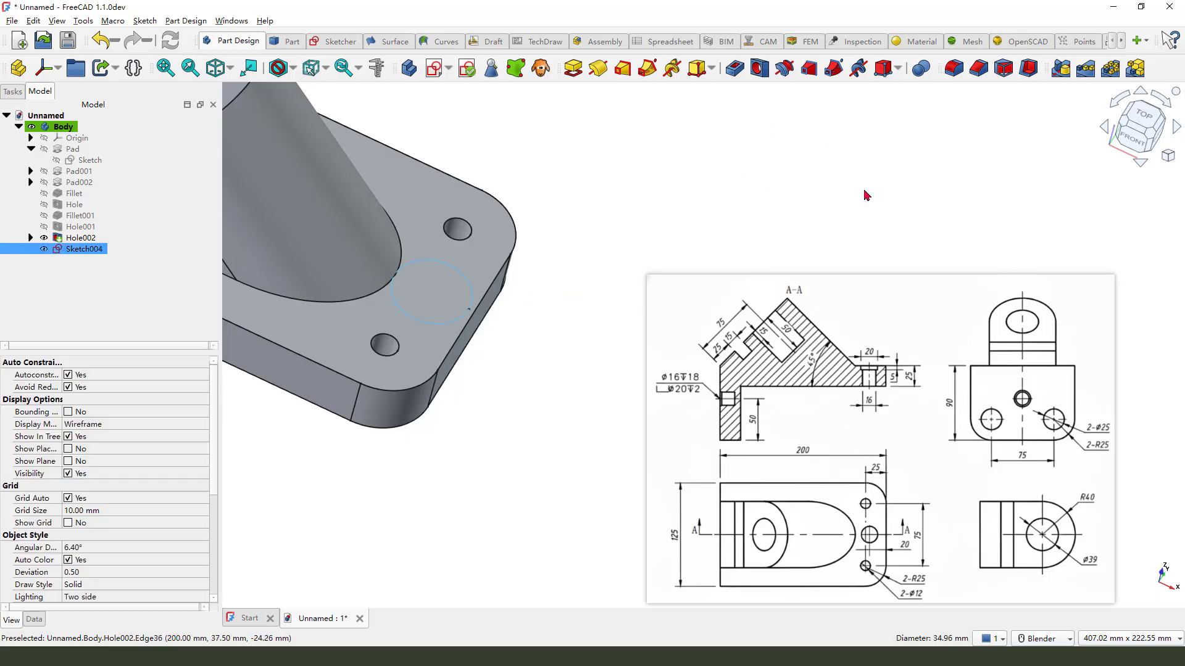
{"action": "left_click", "coordinate": [759, 68]}
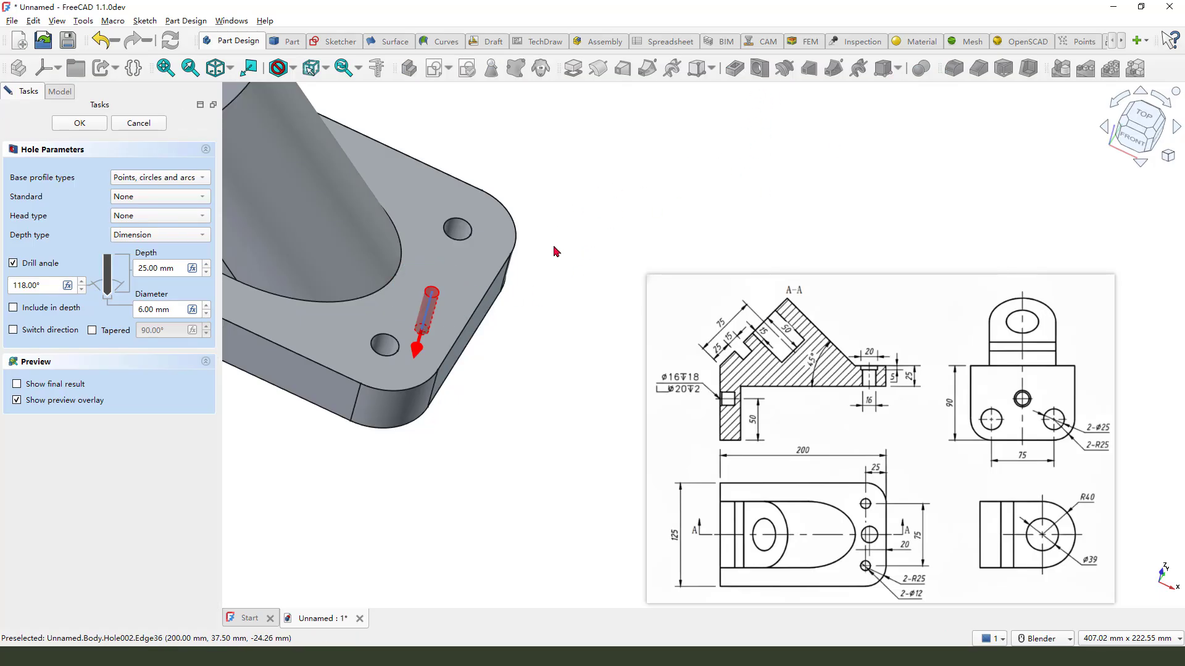
{"action": "scroll", "coordinate": [564, 250], "scroll_direction": "down", "scroll_amount": 3}
{"action": "middle_click_drag", "start_coordinate": [574, 361], "coordinate": [546, 352]}
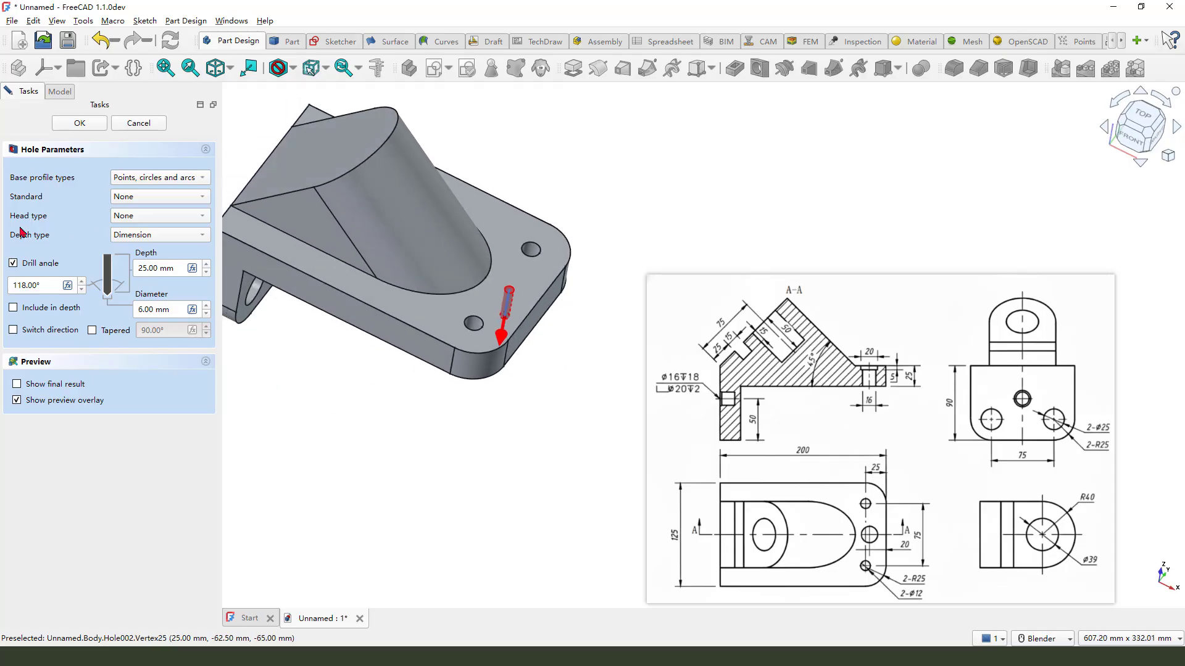
{"action": "left_click", "coordinate": [158, 216]}
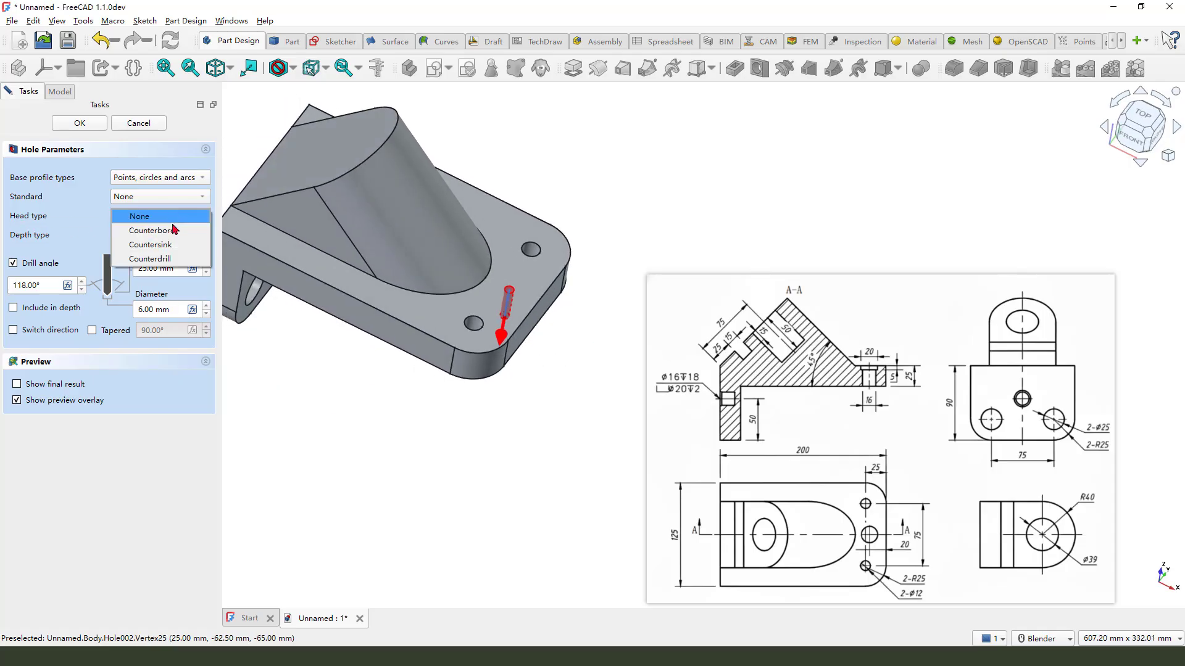
{"action": "left_click", "coordinate": [153, 231]}
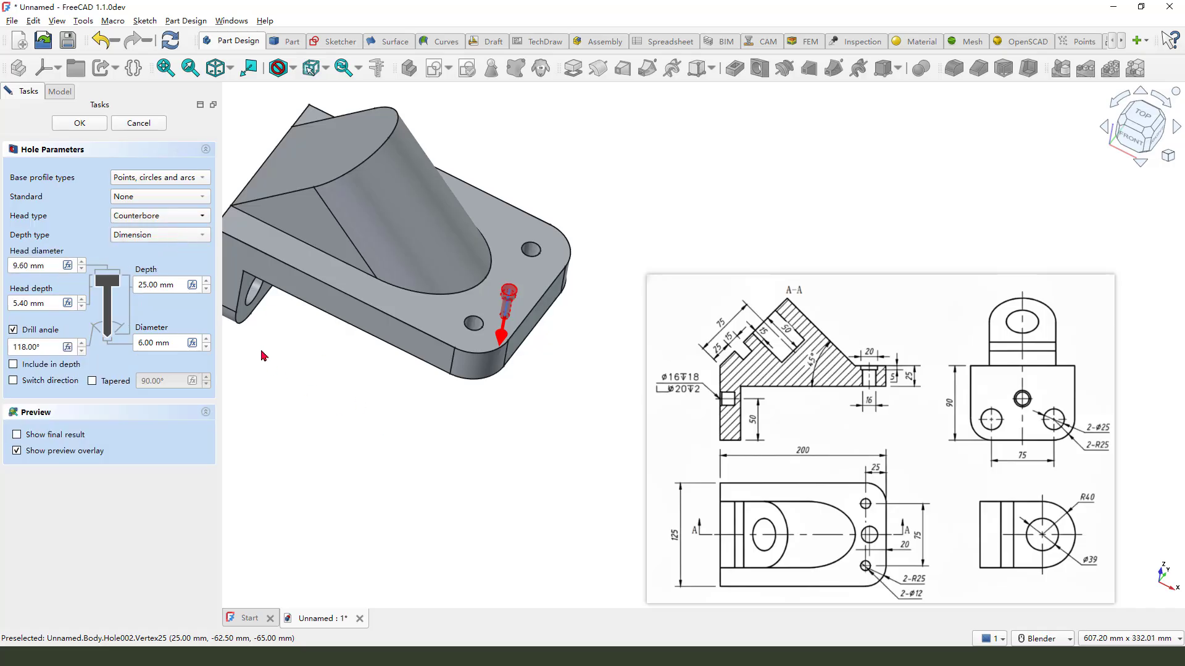
{"action": "middle_click_drag", "start_coordinate": [461, 435], "coordinate": [385, 417]}
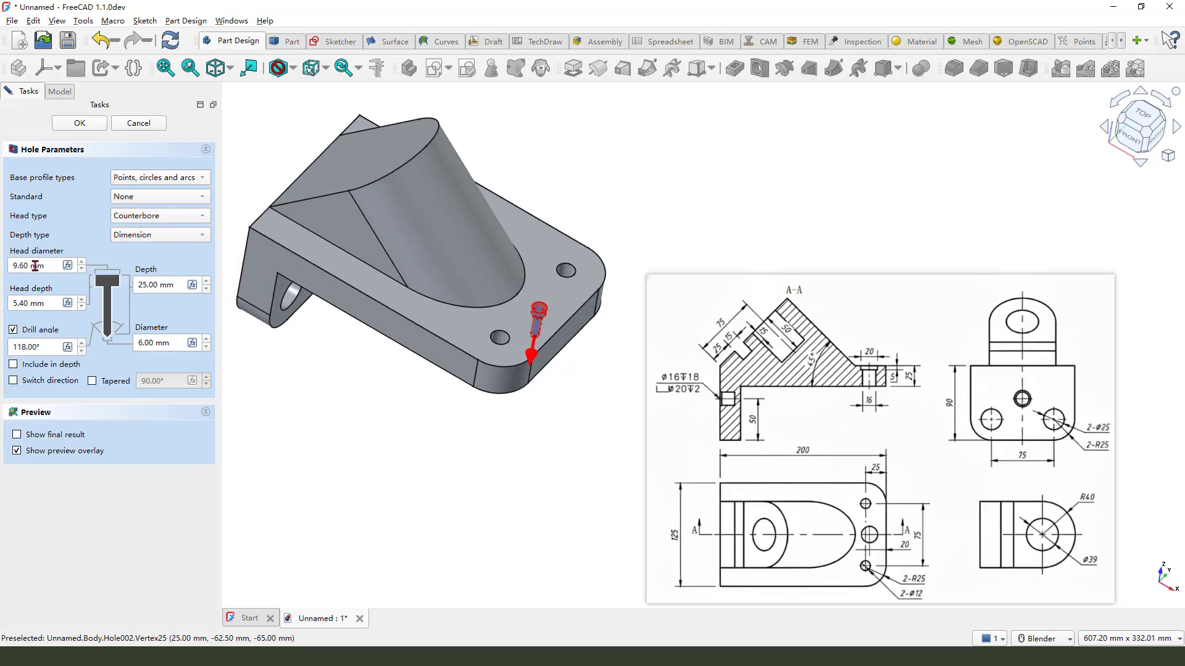
{"action": "left_click_drag", "start_coordinate": [34, 266], "coordinate": [6, 266]}
{"action": "key", "text": "Tab"}
{"action": "type", "text": "5"}
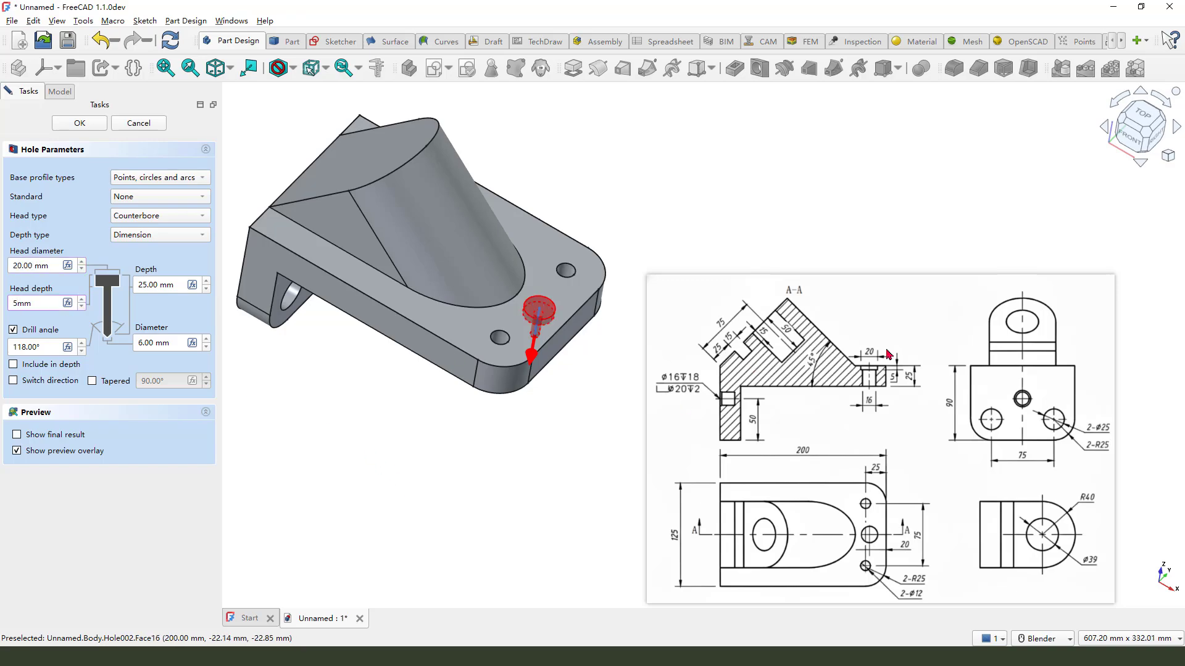
Make the hole 16 mm diameter, 60 mm deep and flat-bottomed, then create Hole003.
{"action": "mouse_move", "coordinate": [880, 342]}
{"action": "left_mouse_down"}
{"action": "mouse_move", "coordinate": [930, 361]}
{"action": "mouse_move", "coordinate": [887, 347]}
{"action": "left_mouse_up"}
{"action": "mouse_move", "coordinate": [919, 304]}
{"action": "left_mouse_down"}
{"action": "mouse_move", "coordinate": [893, 328]}
{"action": "mouse_move", "coordinate": [904, 362]}
{"action": "left_mouse_up"}
{"action": "key", "text": "Escape"}
{"action": "left_click_drag", "start_coordinate": [153, 344], "coordinate": [114, 344]}
{"action": "type", "text": "1"}
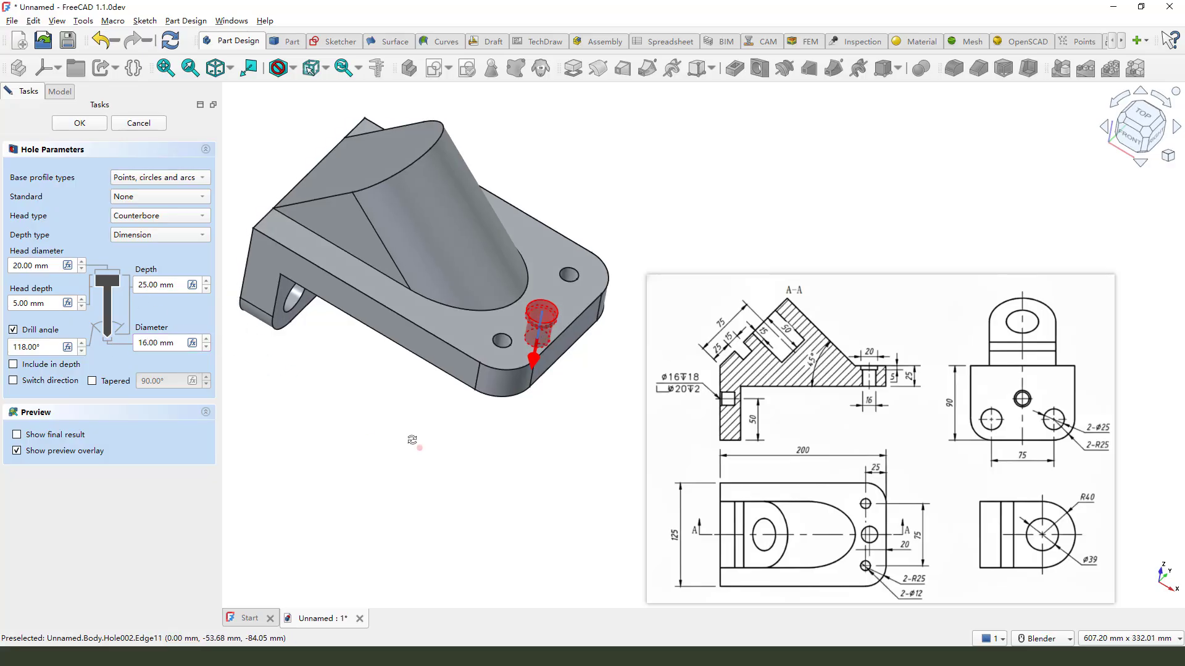
{"action": "scroll", "coordinate": [325, 352], "scroll_direction": "down", "scroll_amount": 3}
{"action": "left_click_drag", "start_coordinate": [158, 284], "coordinate": [116, 292]}
{"action": "type", "text": "60"}
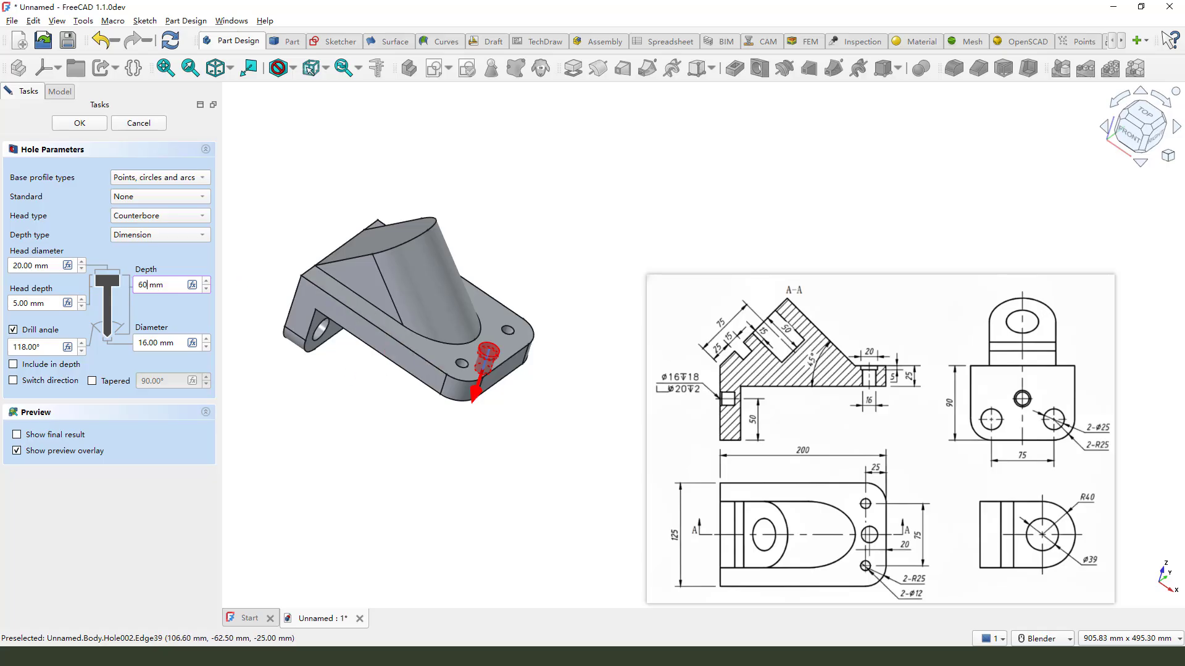
{"action": "left_click", "coordinate": [13, 330]}
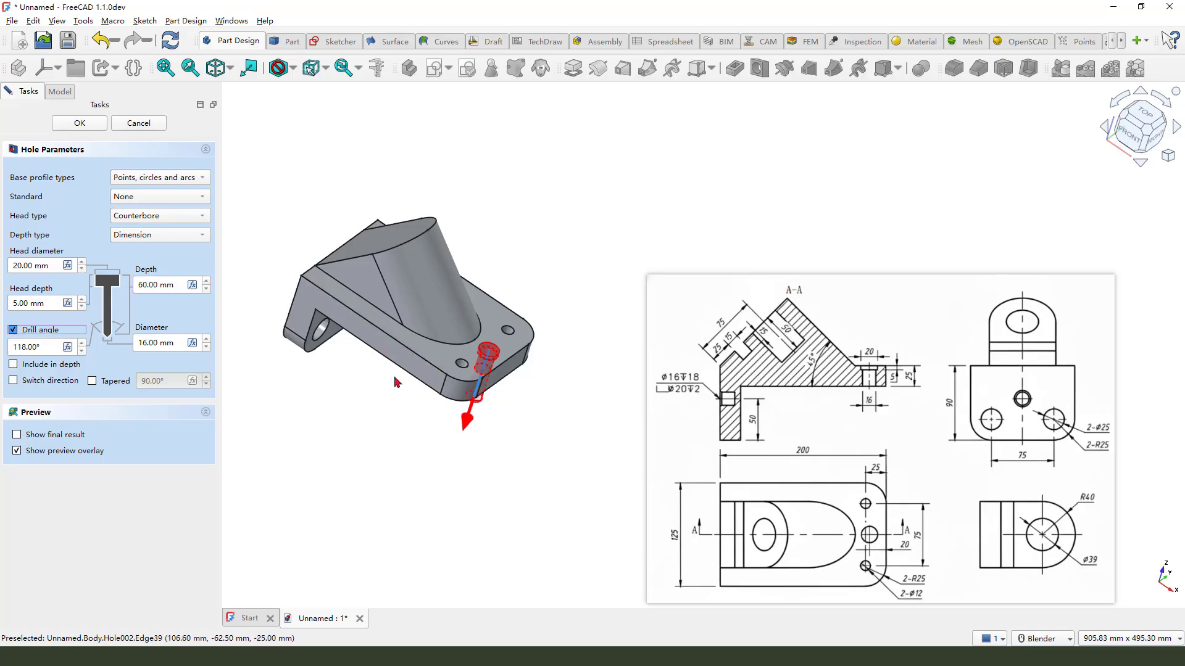
{"action": "mouse_move", "coordinate": [435, 384]}
{"action": "middle_mouse_down"}
{"action": "mouse_move", "coordinate": [482, 388]}
{"action": "mouse_move", "coordinate": [499, 362]}
{"action": "mouse_move", "coordinate": [463, 333]}
{"action": "middle_mouse_up"}
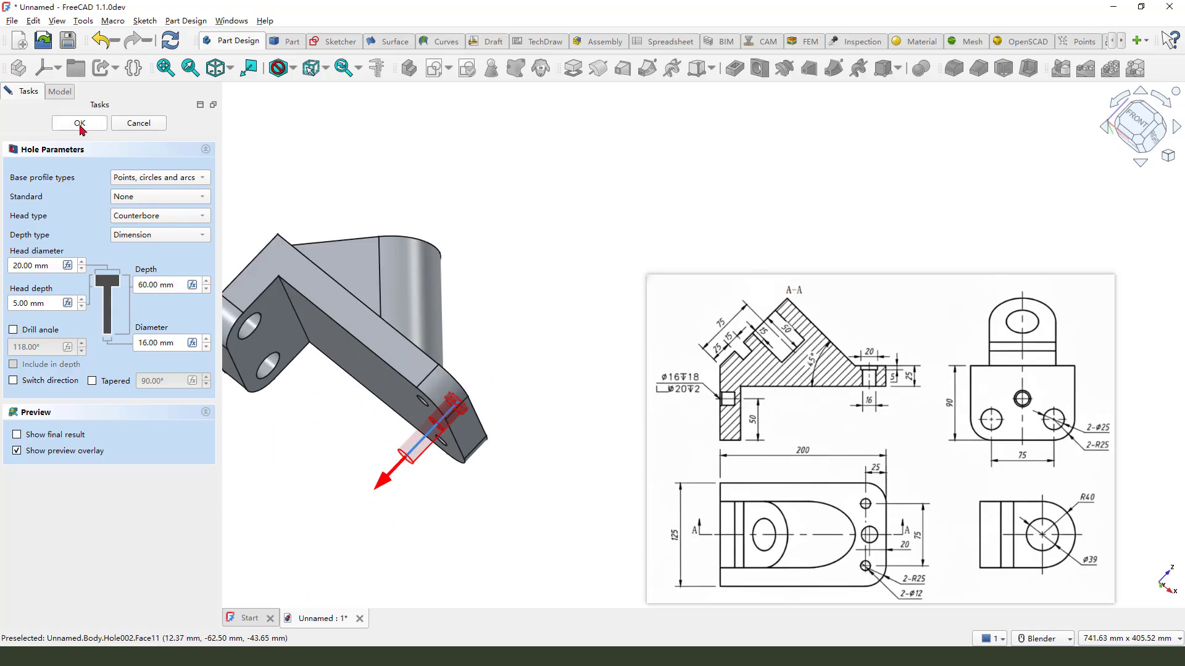
{"action": "key", "text": "Return"}
{"action": "mouse_move", "coordinate": [482, 375]}
{"action": "middle_mouse_down"}
{"action": "mouse_move", "coordinate": [426, 306]}
{"action": "mouse_move", "coordinate": [379, 528]}
{"action": "middle_mouse_up"}
{"action": "scroll", "coordinate": [377, 528], "scroll_direction": "up", "scroll_amount": 5}
{"action": "scroll", "coordinate": [444, 370], "scroll_direction": "down", "scroll_amount": 4}
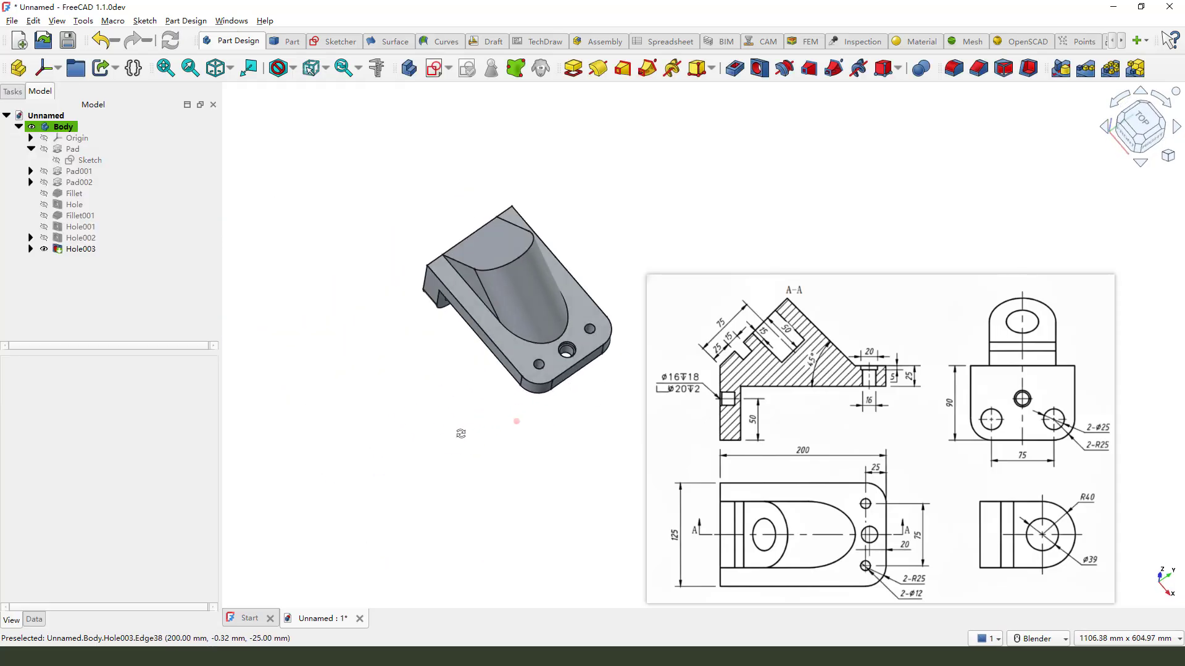
{"action": "mouse_move", "coordinate": [464, 398]}
{"action": "middle_mouse_down"}
{"action": "mouse_move", "coordinate": [500, 370]}
{"action": "mouse_move", "coordinate": [431, 281]}
{"action": "mouse_move", "coordinate": [398, 314]}
{"action": "mouse_move", "coordinate": [435, 333]}
{"action": "middle_mouse_up"}
{"action": "scroll", "coordinate": [398, 316], "scroll_direction": "down", "scroll_amount": 3}
{"action": "scroll", "coordinate": [399, 315], "scroll_direction": "up", "scroll_amount": 3}
{"action": "mouse_move", "coordinate": [746, 343]}
{"action": "left_mouse_down"}
{"action": "mouse_move", "coordinate": [741, 371]}
{"action": "mouse_move", "coordinate": [752, 359]}
{"action": "mouse_move", "coordinate": [770, 389]}
{"action": "left_mouse_up"}
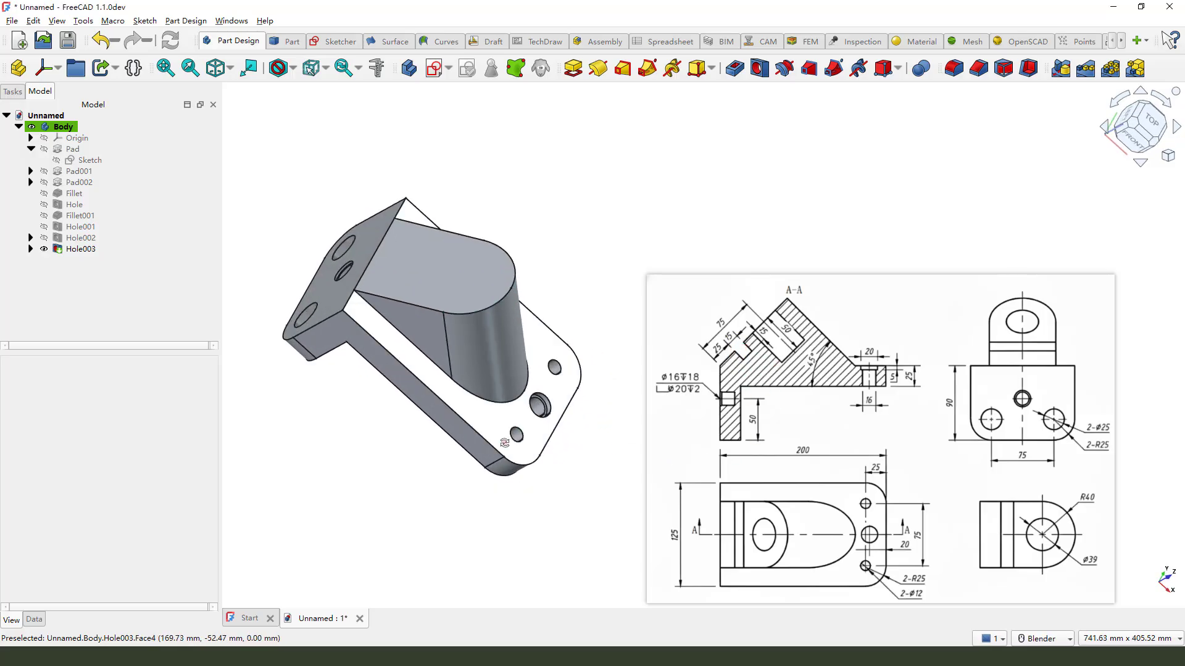
{"action": "middle_click_drag", "start_coordinate": [510, 444], "coordinate": [519, 441]}
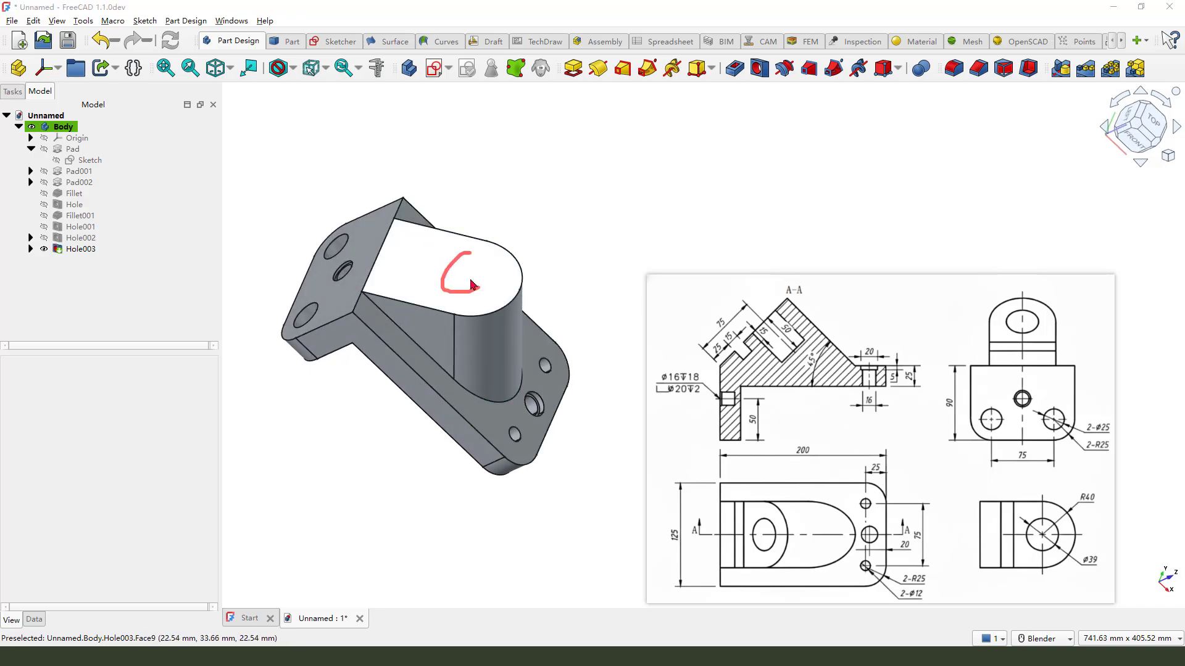
Sketch a long rectangle on the ridge's top face, symmetric about the horizontal axis.
{"action": "left_click", "coordinate": [445, 251]}
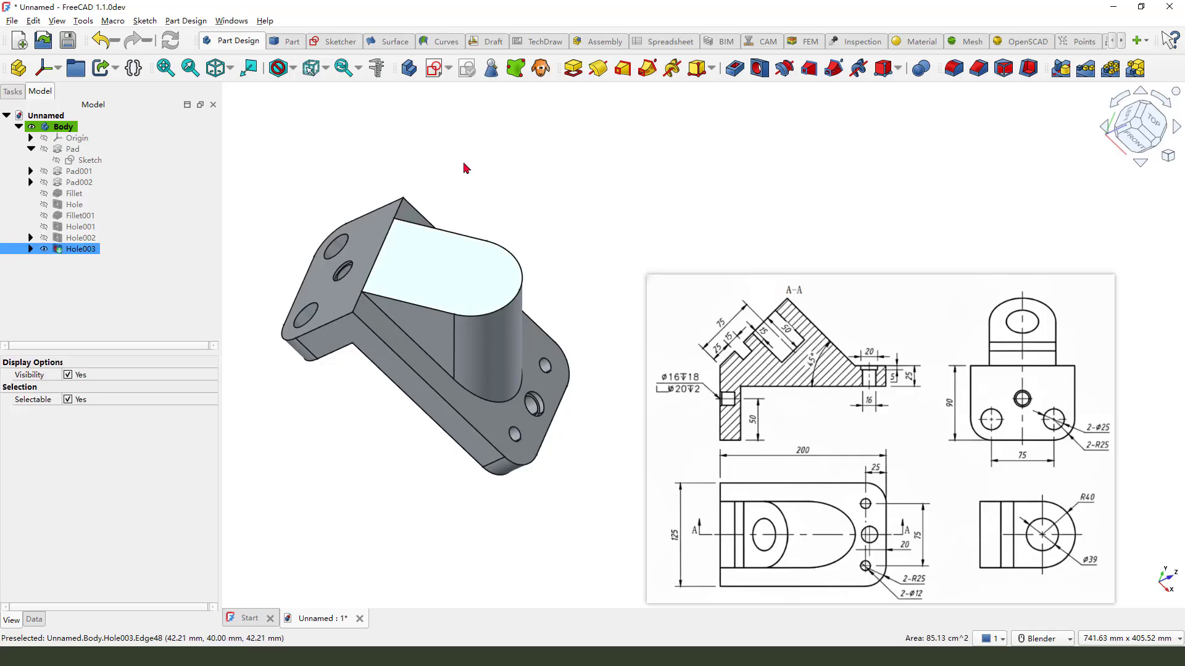
{"action": "left_click", "coordinate": [435, 68]}
{"action": "scroll", "coordinate": [481, 303], "scroll_direction": "up", "scroll_amount": 1}
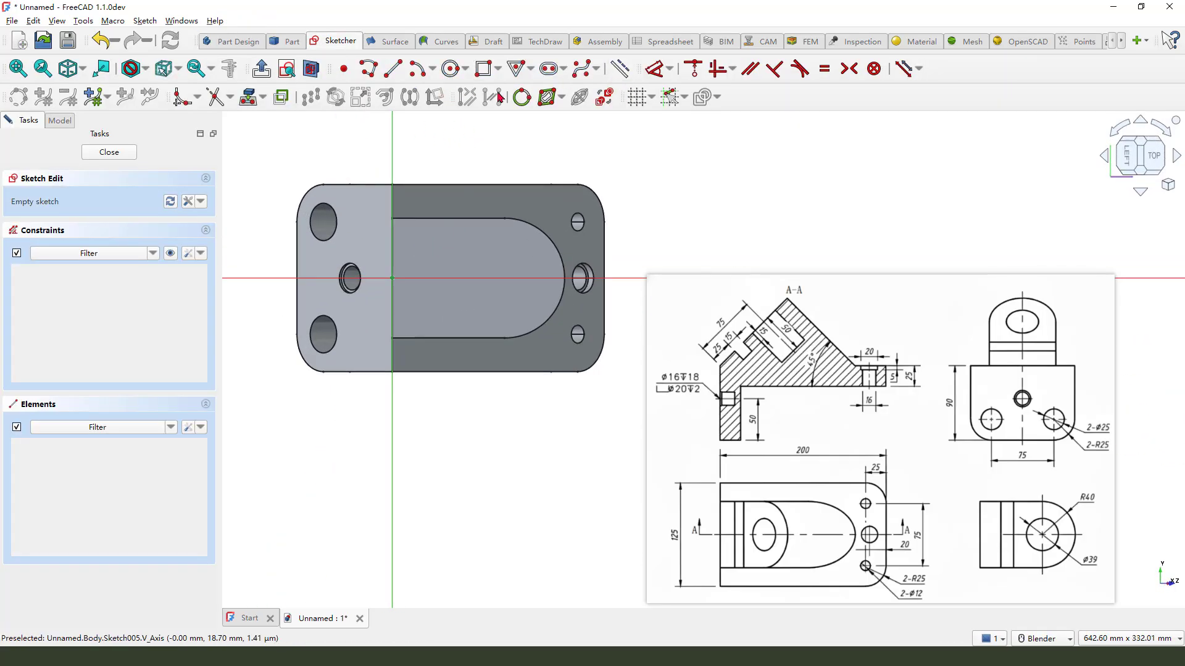
{"action": "left_click", "coordinate": [489, 70]}
{"action": "left_click", "coordinate": [413, 154]}
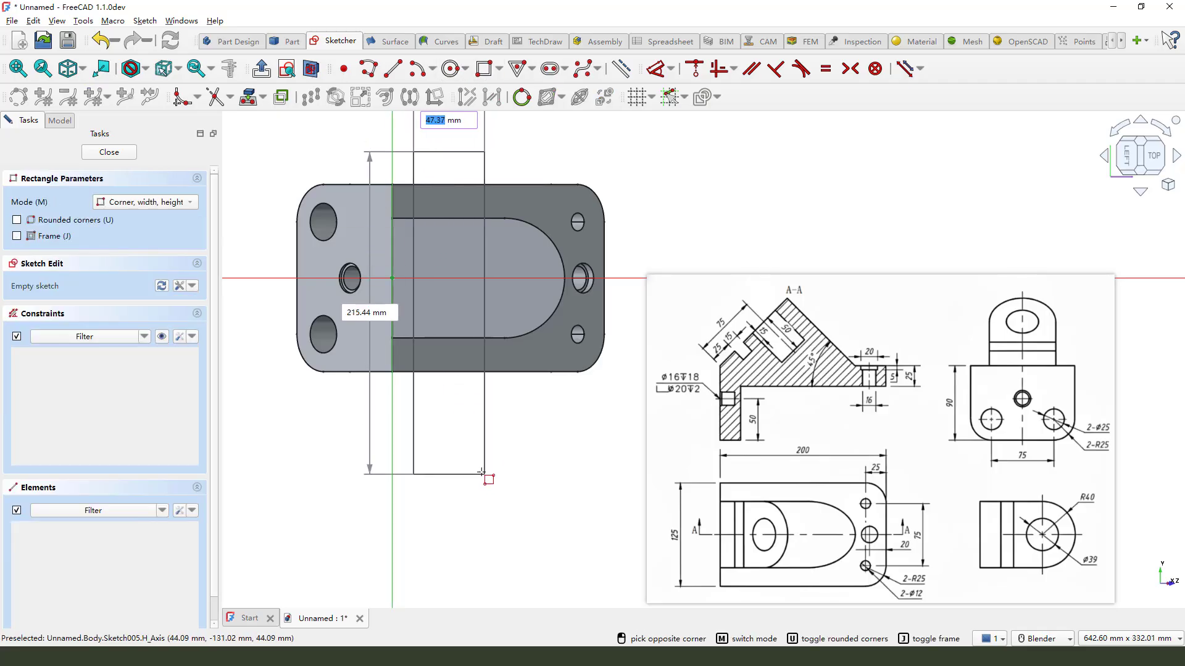
{"action": "left_click", "coordinate": [473, 440]}
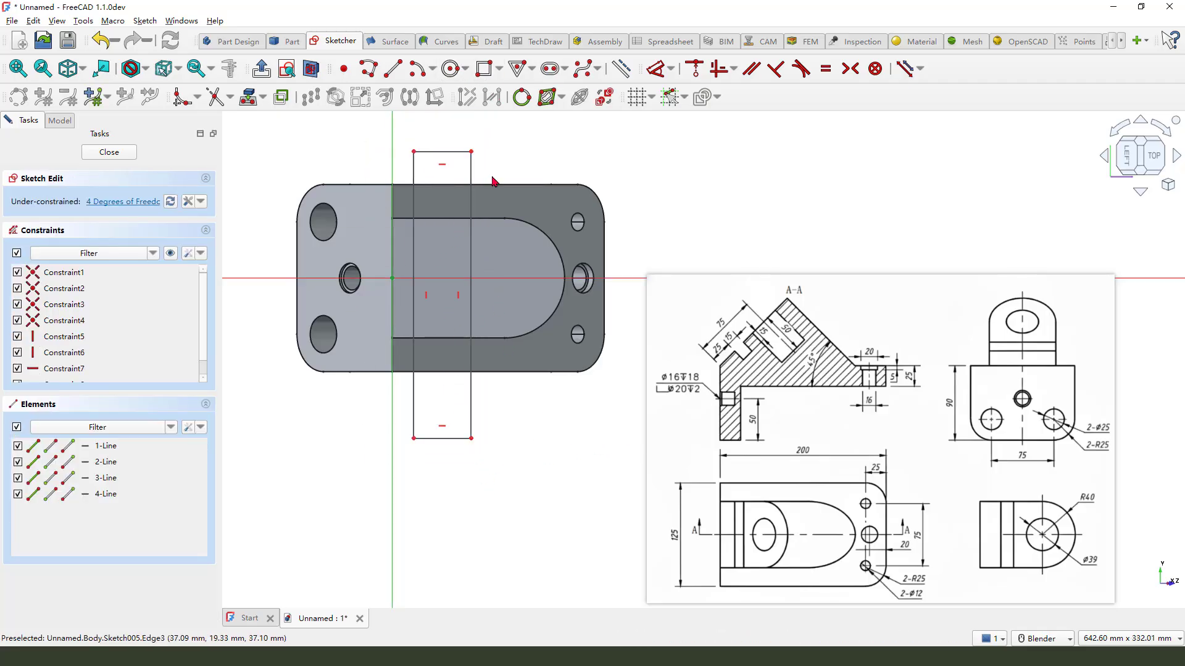
{"action": "left_click", "coordinate": [472, 157]}
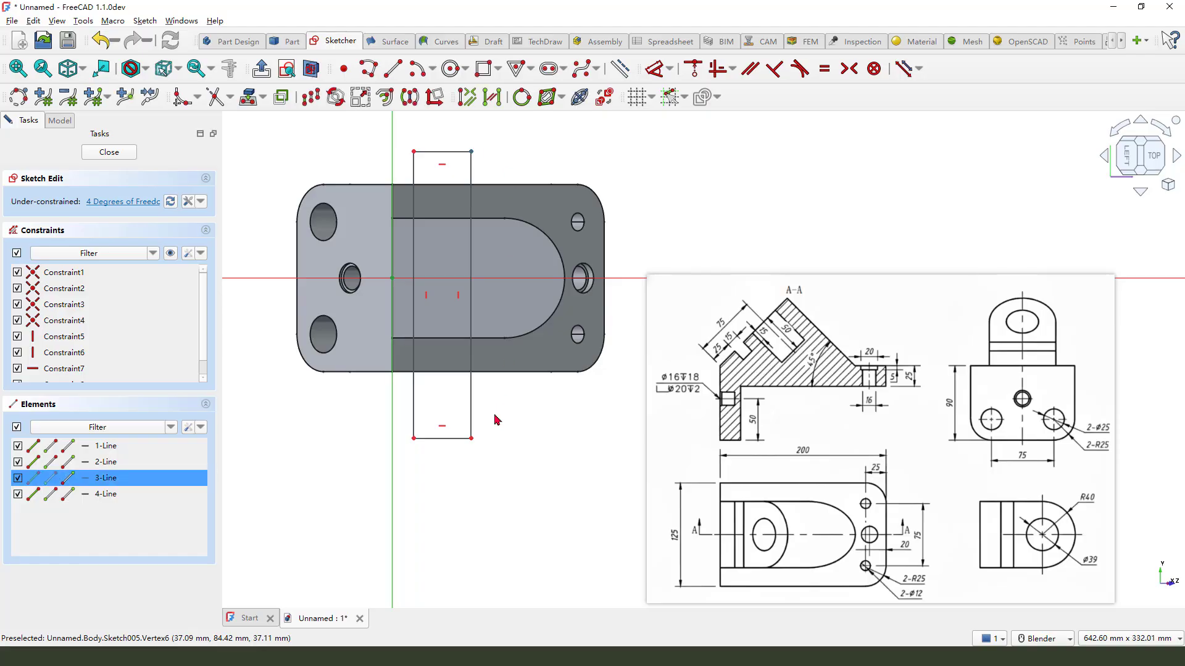
{"action": "left_click", "coordinate": [473, 443], "text": "ctrl"}
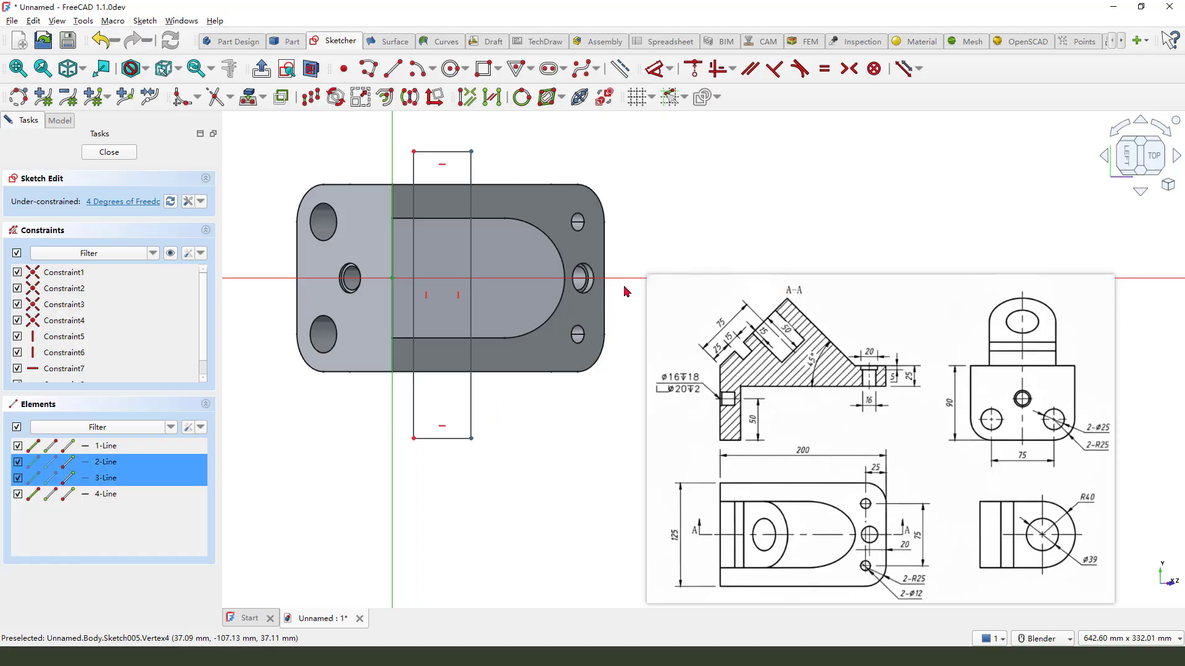
{"action": "left_click", "coordinate": [849, 68]}
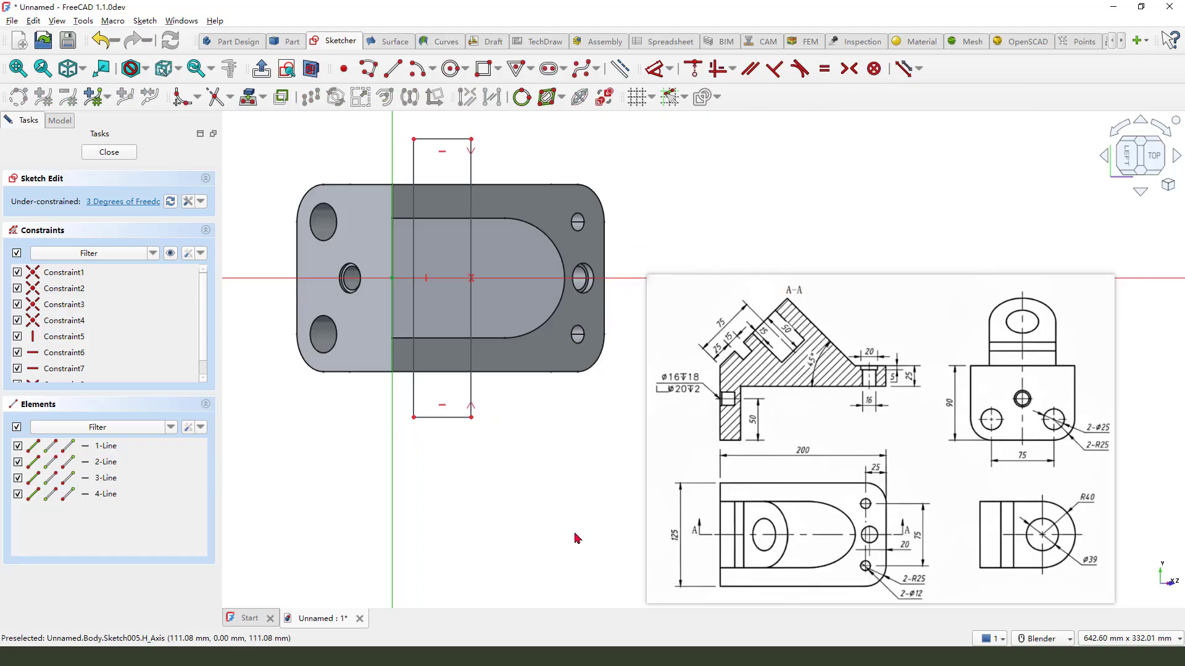
Dimension the rectangle: 25 mm axis offset, 25 mm width, 328.41 mm length; close the sketch.
{"action": "left_click", "coordinate": [655, 69]}
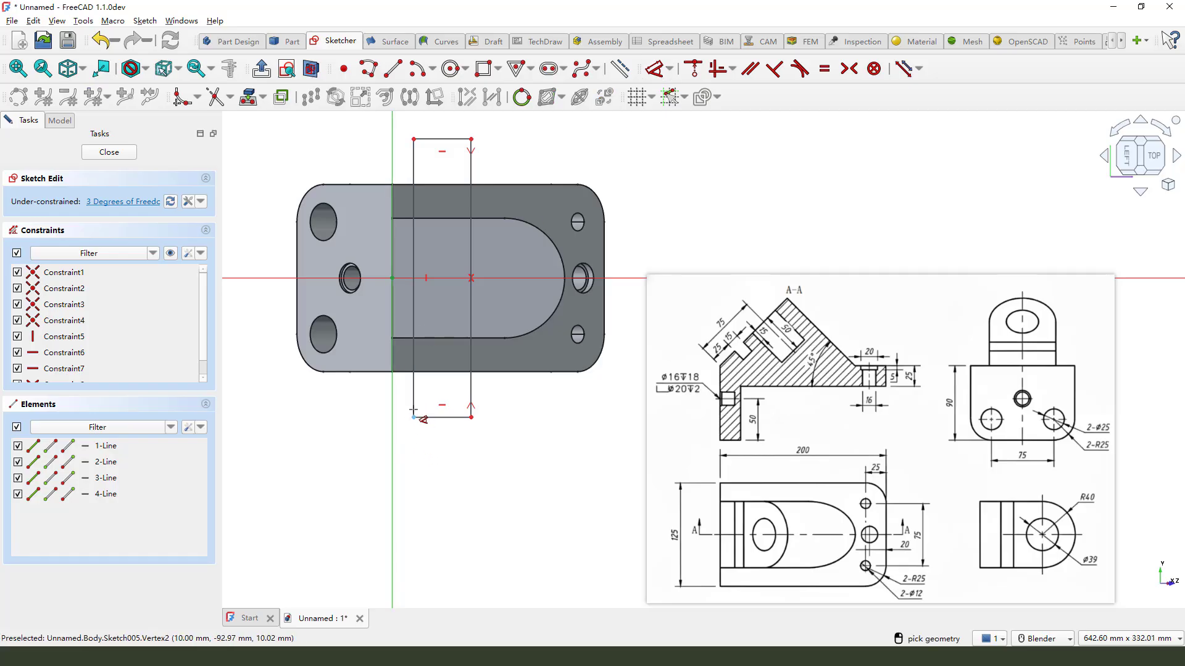
{"action": "left_click", "coordinate": [413, 411]}
{"action": "left_click", "coordinate": [393, 463]}
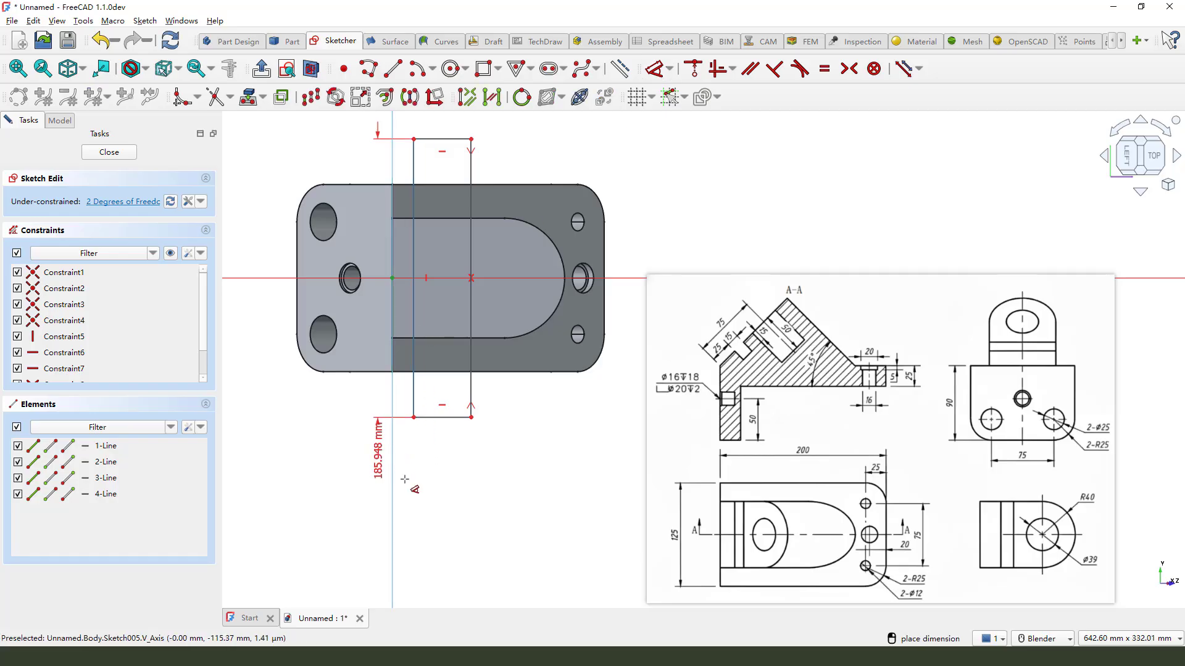
{"action": "left_click", "coordinate": [444, 488]}
{"action": "key", "text": "Return"}
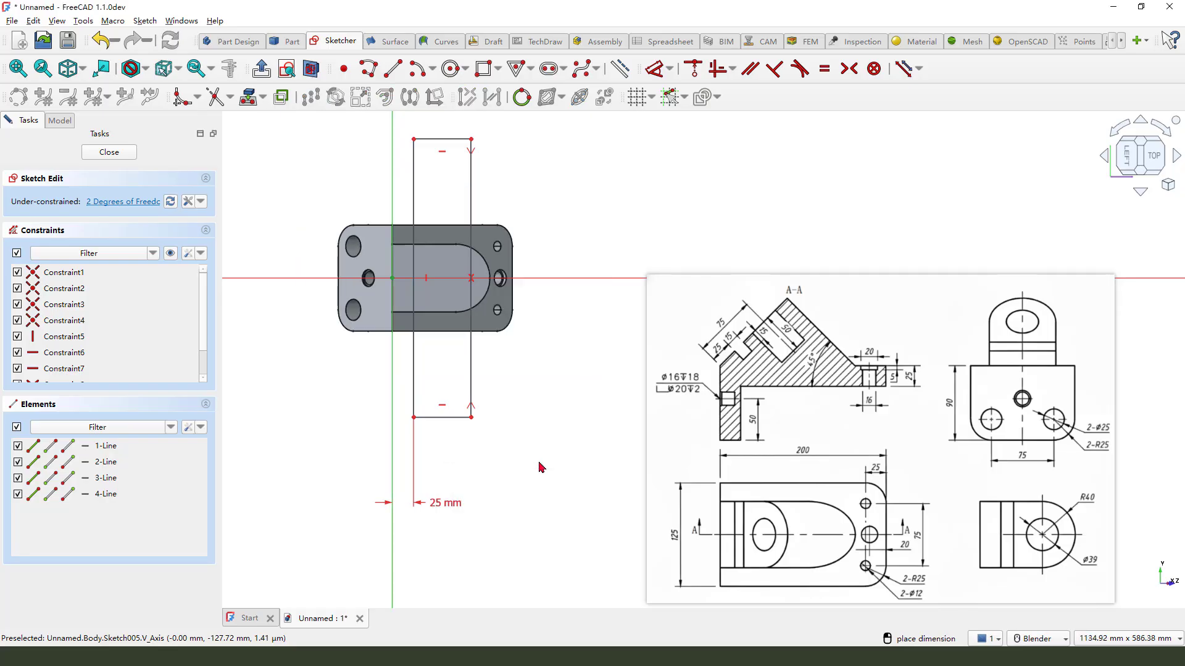
{"action": "left_click", "coordinate": [443, 417]}
{"action": "left_click", "coordinate": [445, 460]}
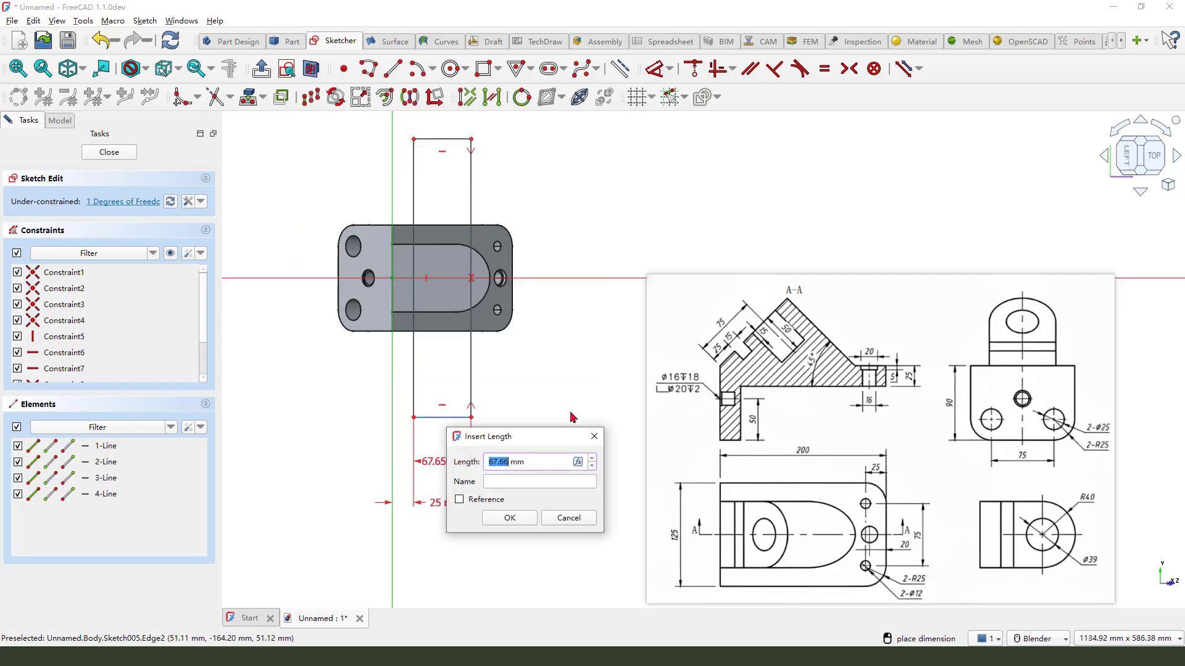
{"action": "key", "text": "Return"}
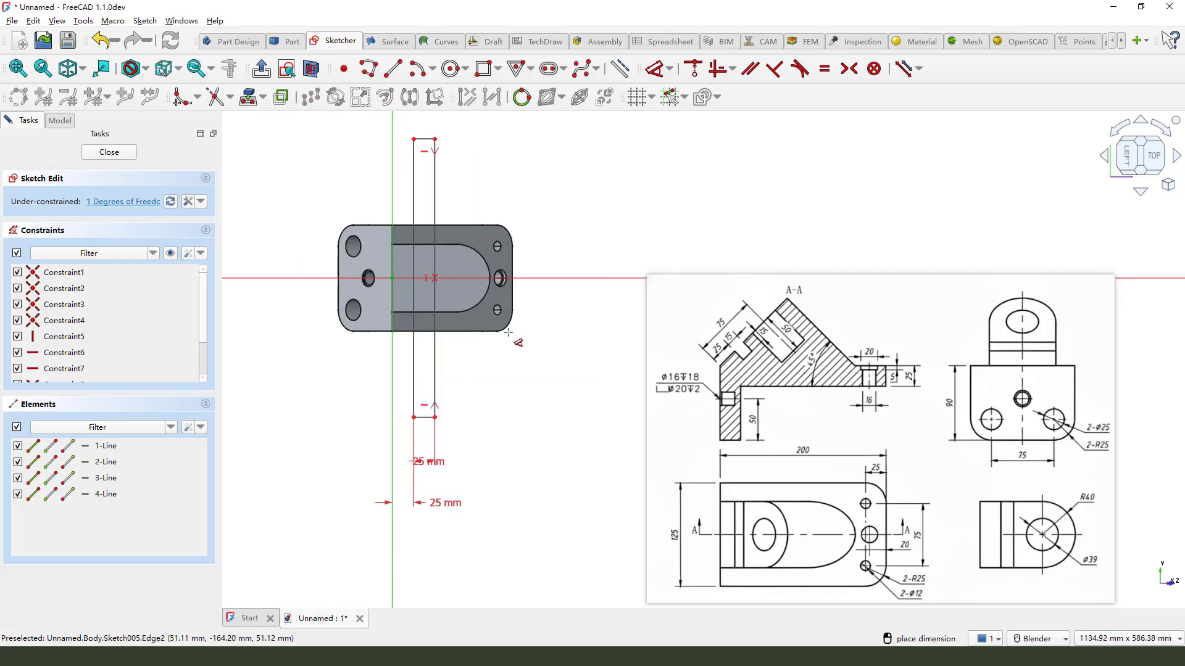
{"action": "left_click", "coordinate": [435, 278]}
{"action": "left_click", "coordinate": [581, 222]}
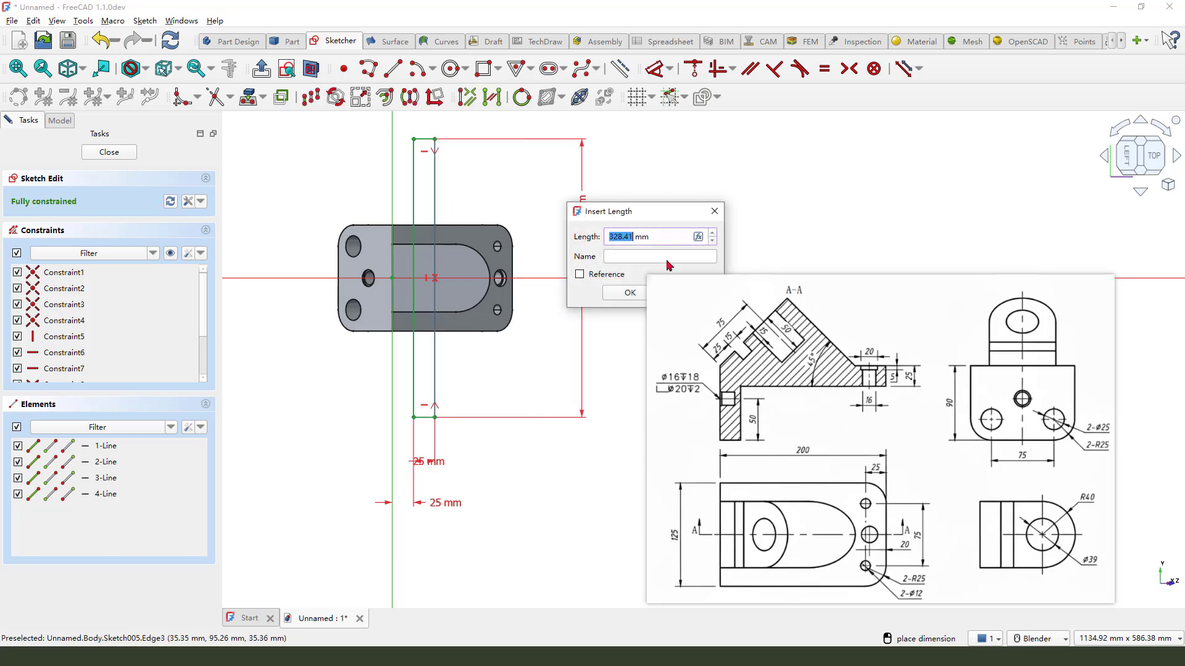
{"action": "left_click", "coordinate": [631, 295]}
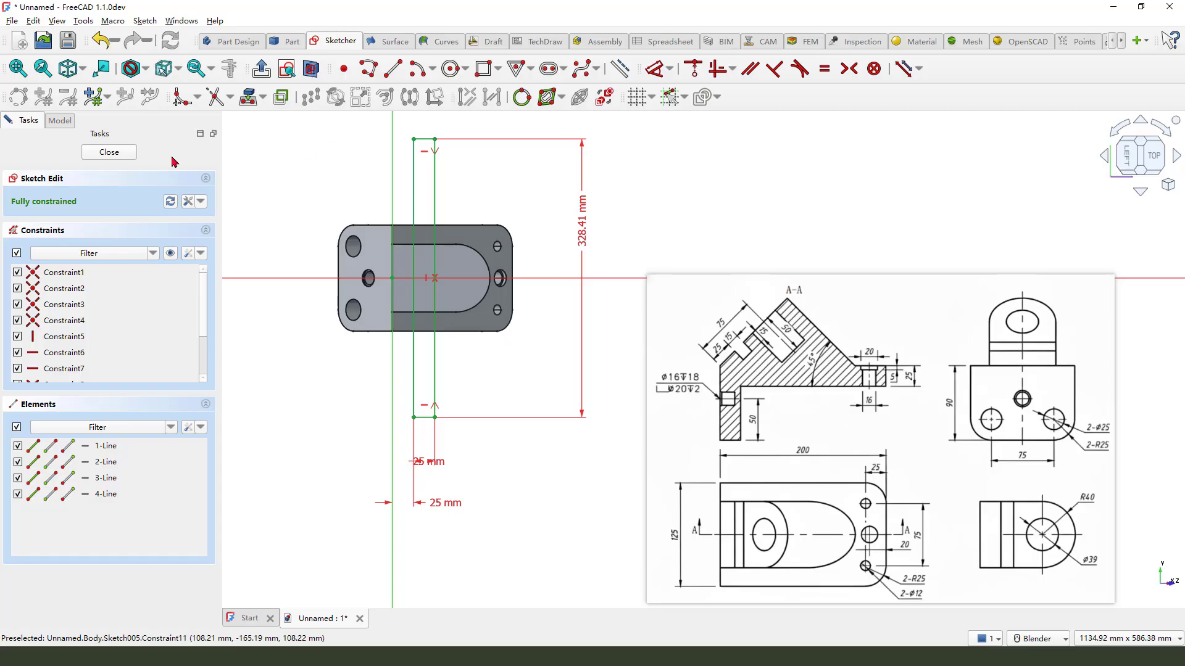
{"action": "left_click", "coordinate": [109, 152]}
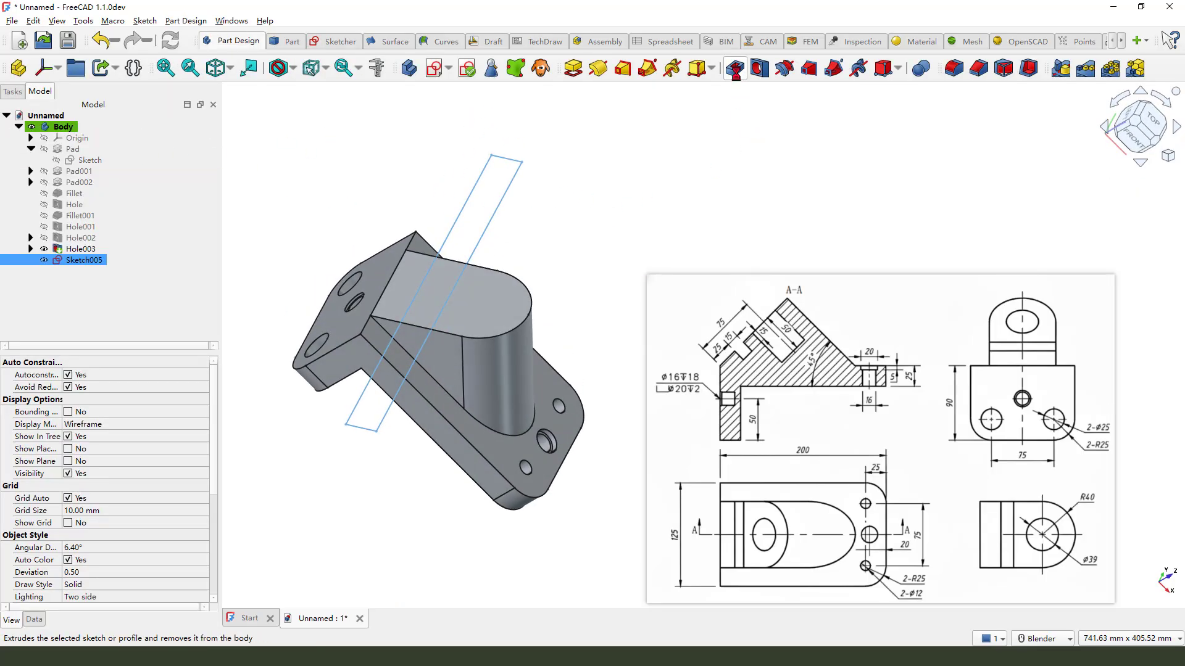
Pocket Sketch005 15 mm deep into the ridge to cut the 25 mm slot.
{"action": "left_click", "coordinate": [735, 70]}
{"action": "middle_click_drag", "start_coordinate": [518, 232], "coordinate": [444, 361]}
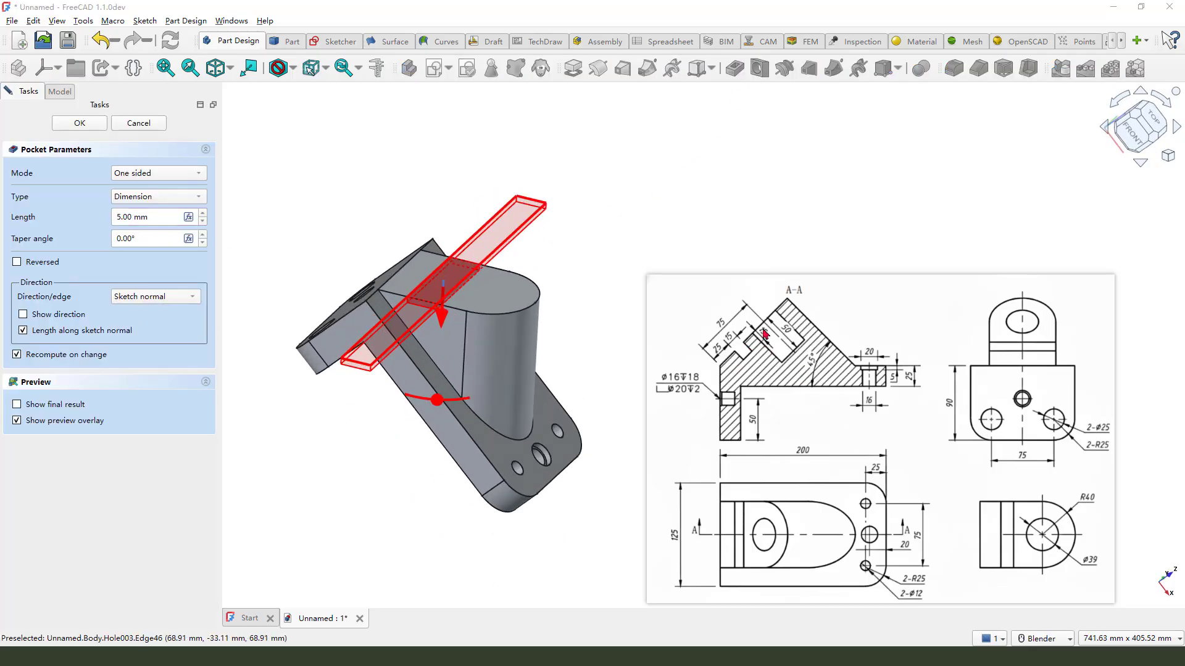
{"action": "double_click", "coordinate": [136, 217]}
{"action": "left_click_drag", "start_coordinate": [137, 215], "coordinate": [109, 219]}
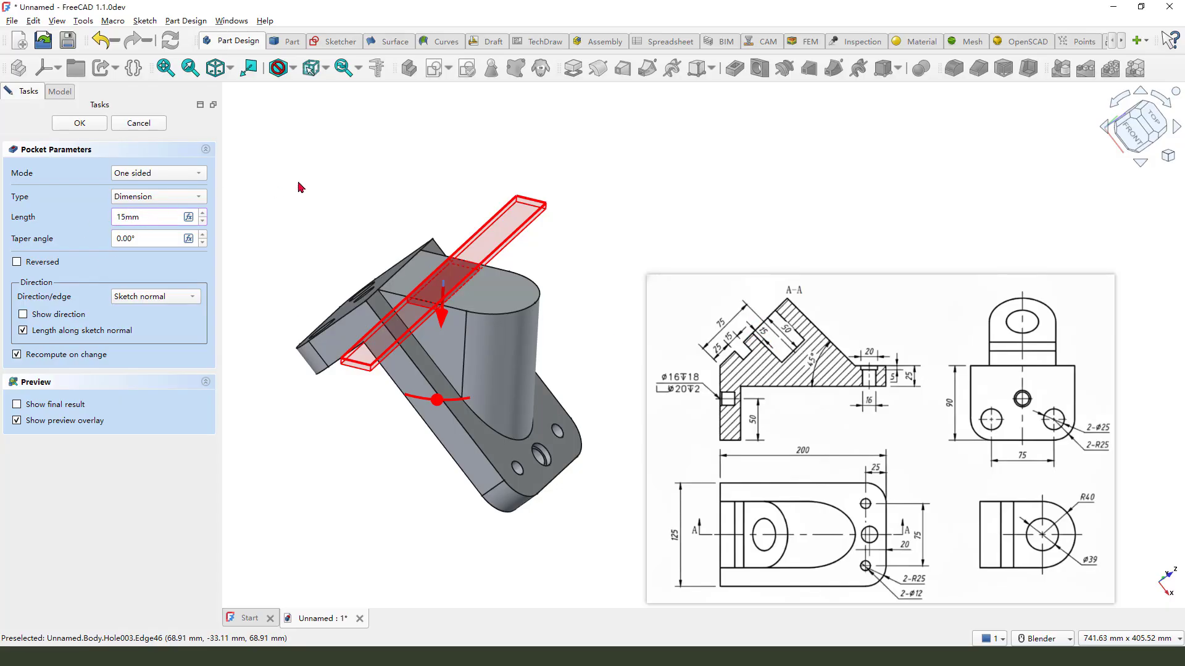
{"action": "type", "text": "15"}
{"action": "key", "text": "Return"}
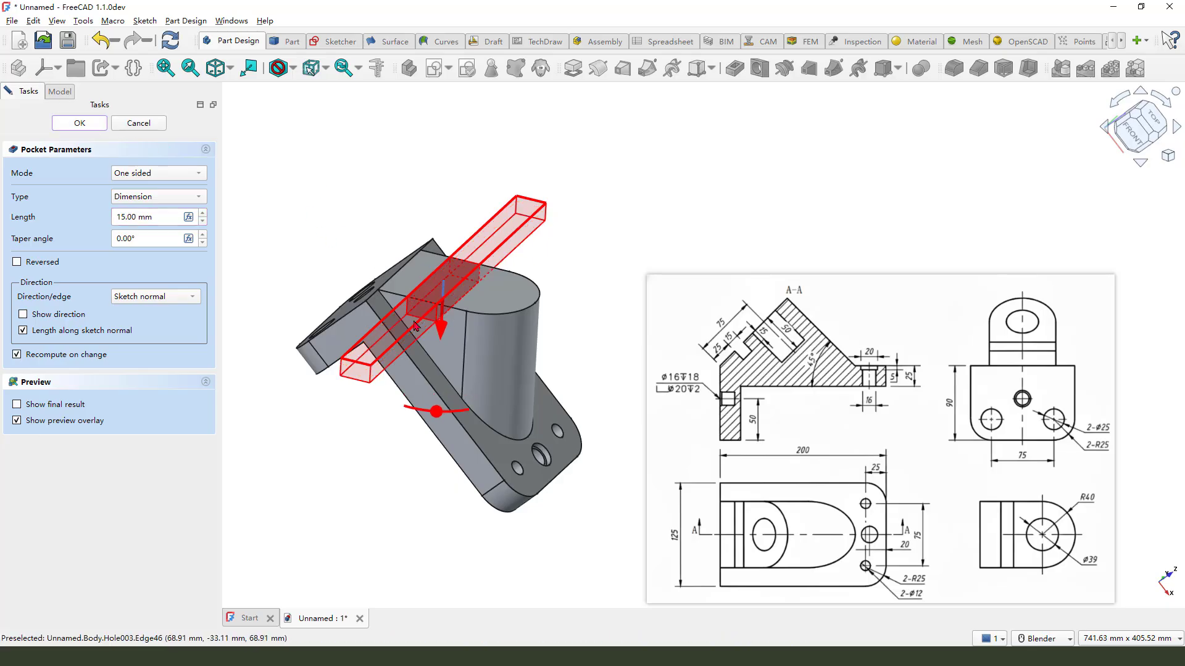
{"action": "key", "text": "Return"}
{"action": "middle_click_drag", "start_coordinate": [417, 351], "coordinate": [390, 456]}
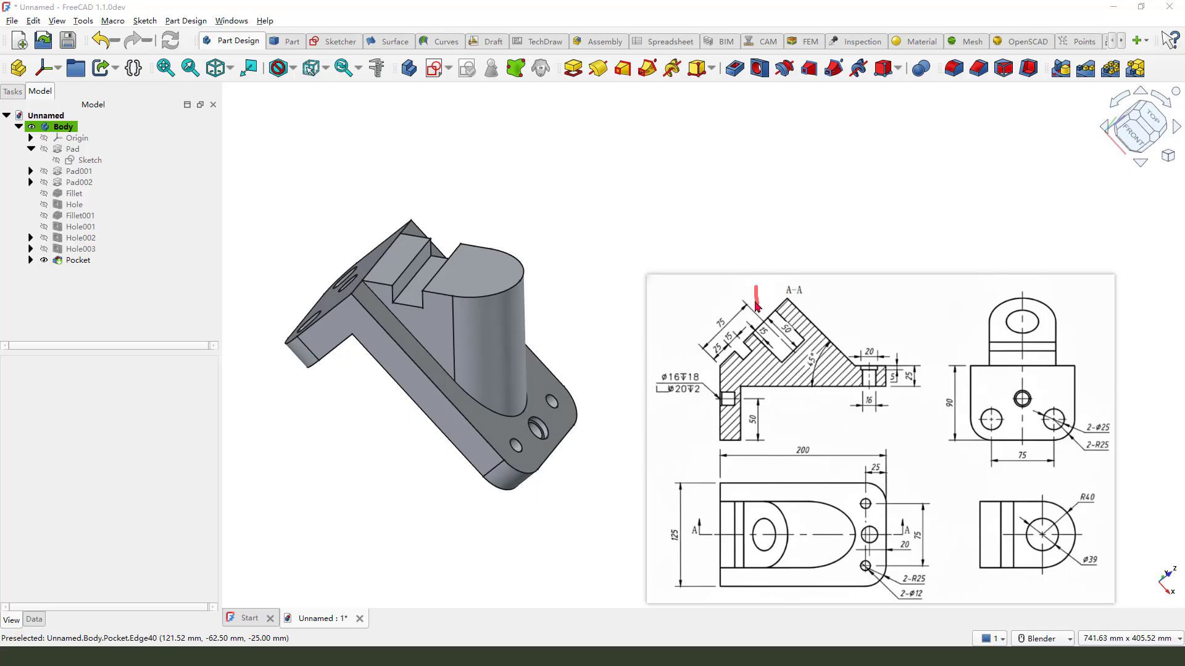
{"action": "mouse_move", "coordinate": [777, 321]}
{"action": "left_mouse_down"}
{"action": "mouse_move", "coordinate": [819, 345]}
{"action": "mouse_move", "coordinate": [766, 339]}
{"action": "left_mouse_up"}
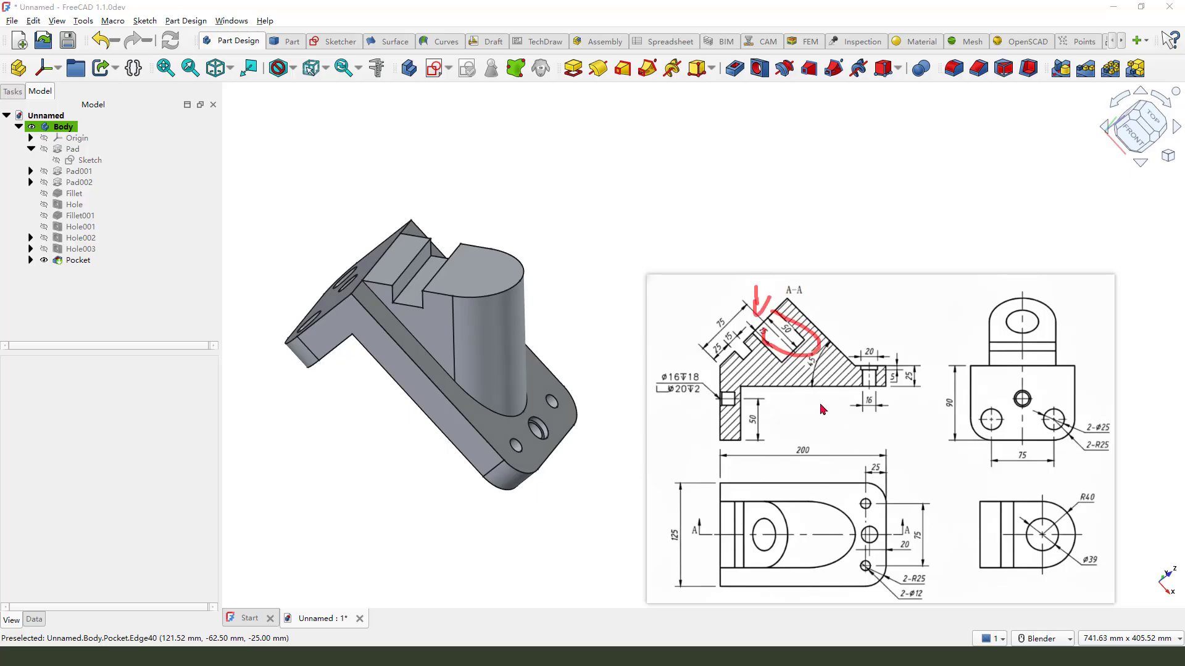
{"action": "left_click_drag", "start_coordinate": [1089, 550], "coordinate": [1089, 565]}
{"action": "key", "text": "Escape"}
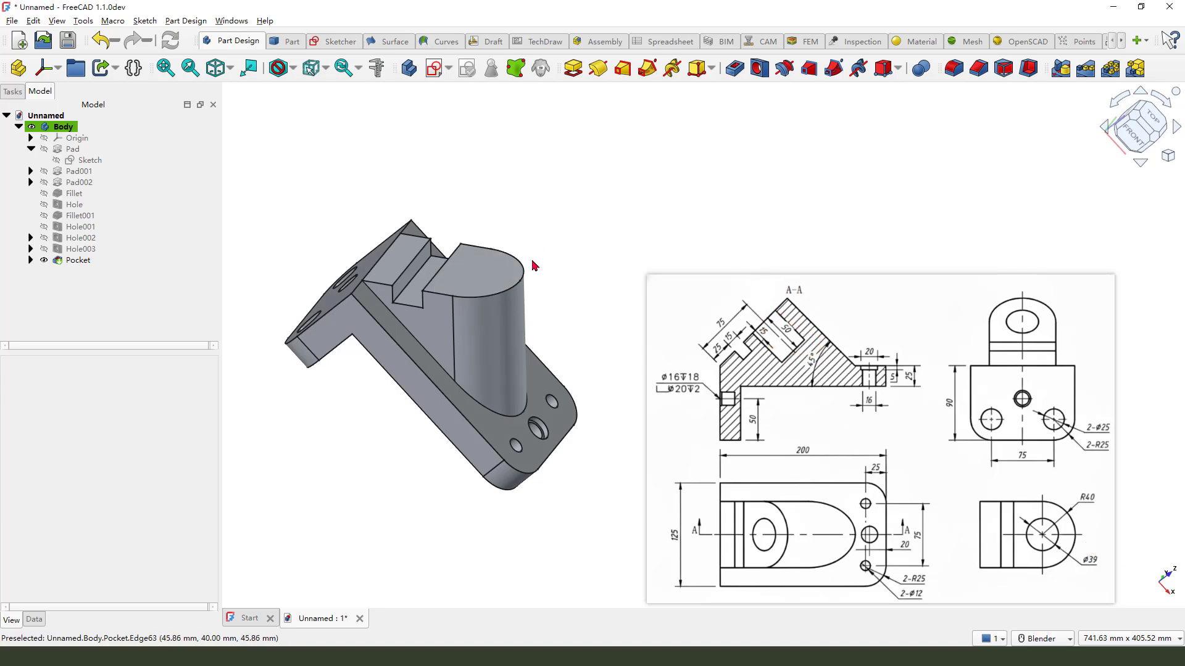
{"action": "scroll", "coordinate": [534, 269], "scroll_direction": "up", "scroll_amount": 1}
Add Hole004 at the boss's round top edge: flat-bottomed, Ø39 mm, 50 mm deep.
{"action": "left_click", "coordinate": [684, 206]}
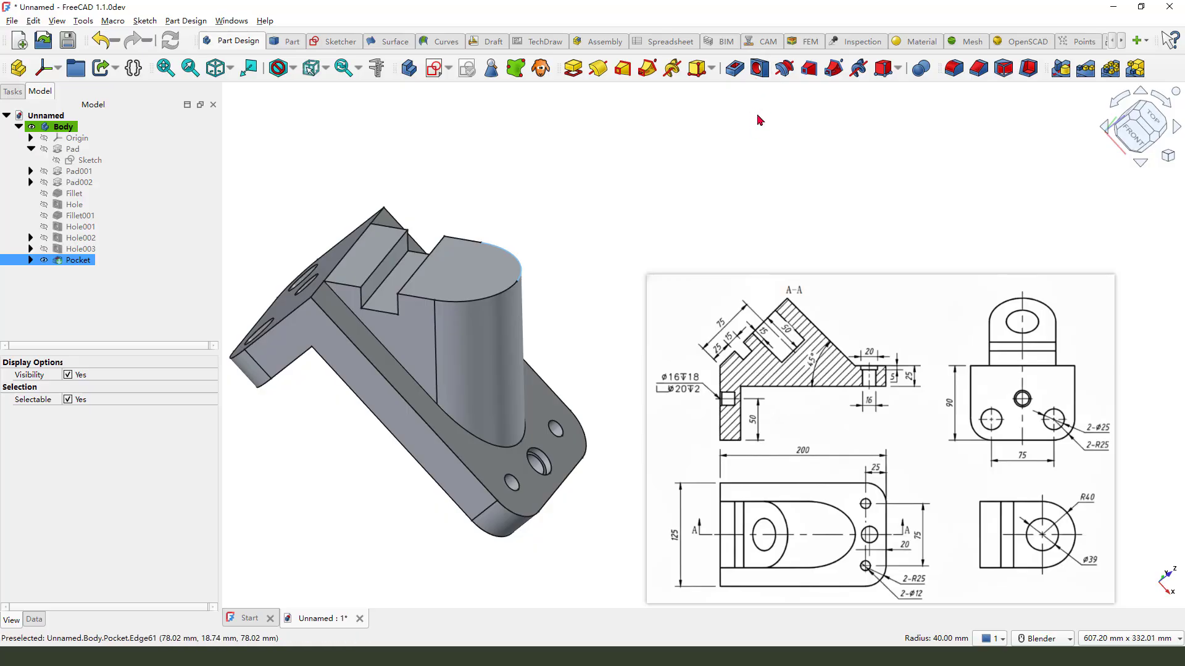
{"action": "left_click", "coordinate": [759, 68]}
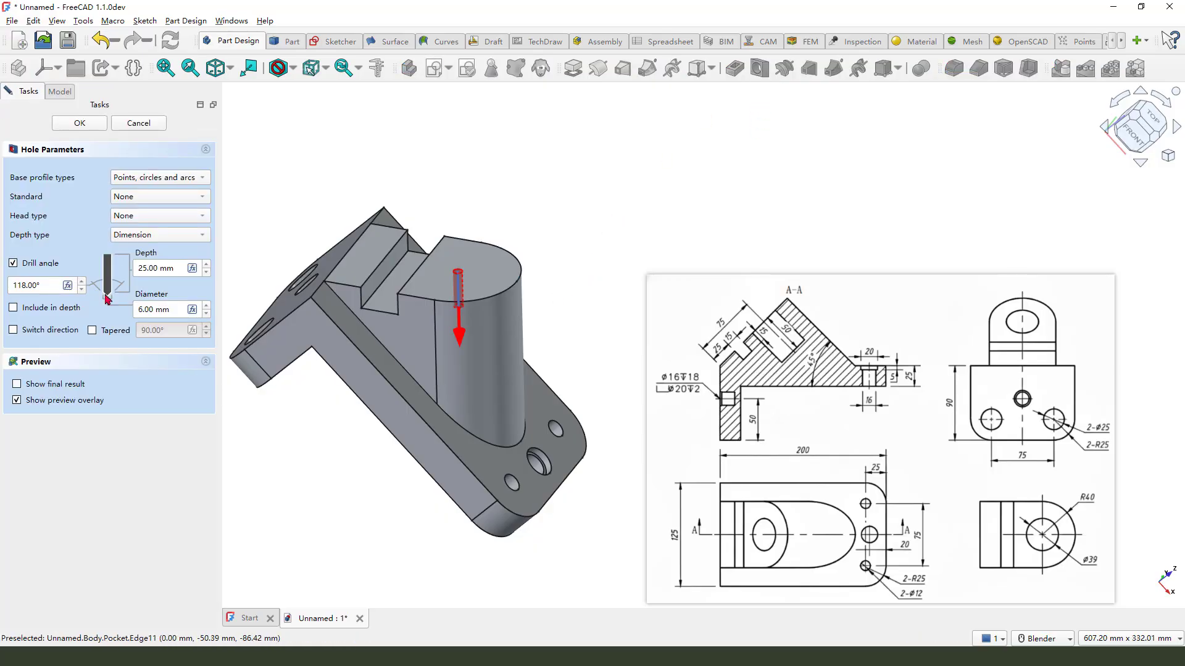
{"action": "left_click", "coordinate": [16, 264]}
{"action": "double_click", "coordinate": [155, 309]}
{"action": "left_click_drag", "start_coordinate": [1091, 553], "coordinate": [1104, 559]}
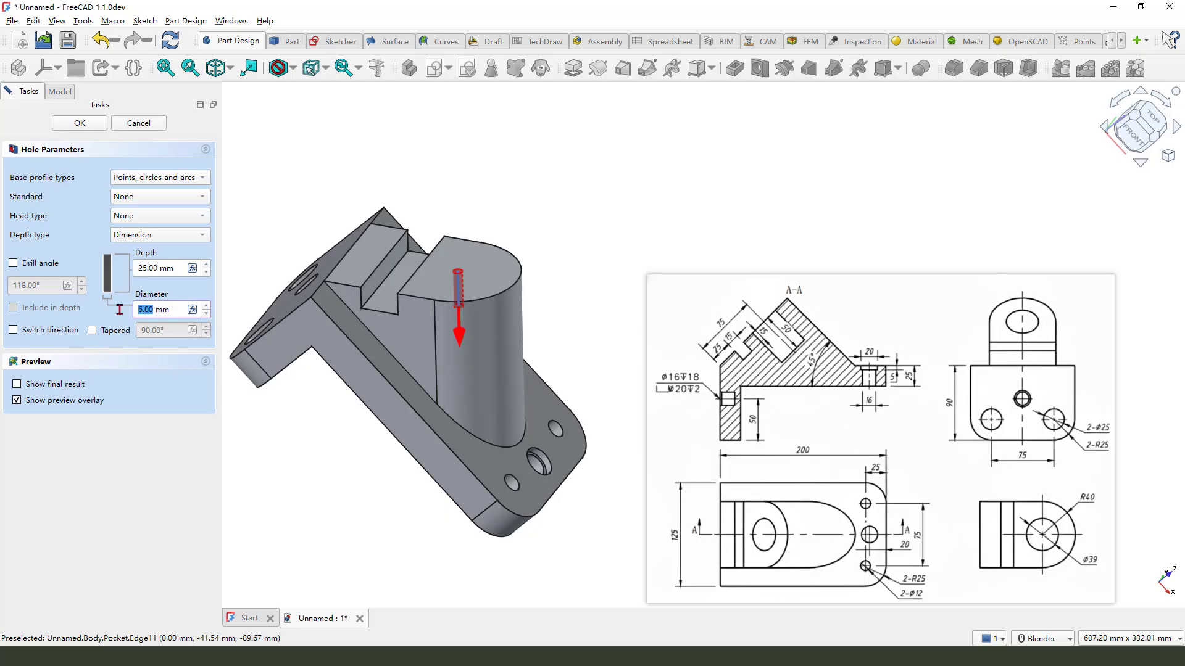
{"action": "type", "text": "39"}
{"action": "key", "text": "Return"}
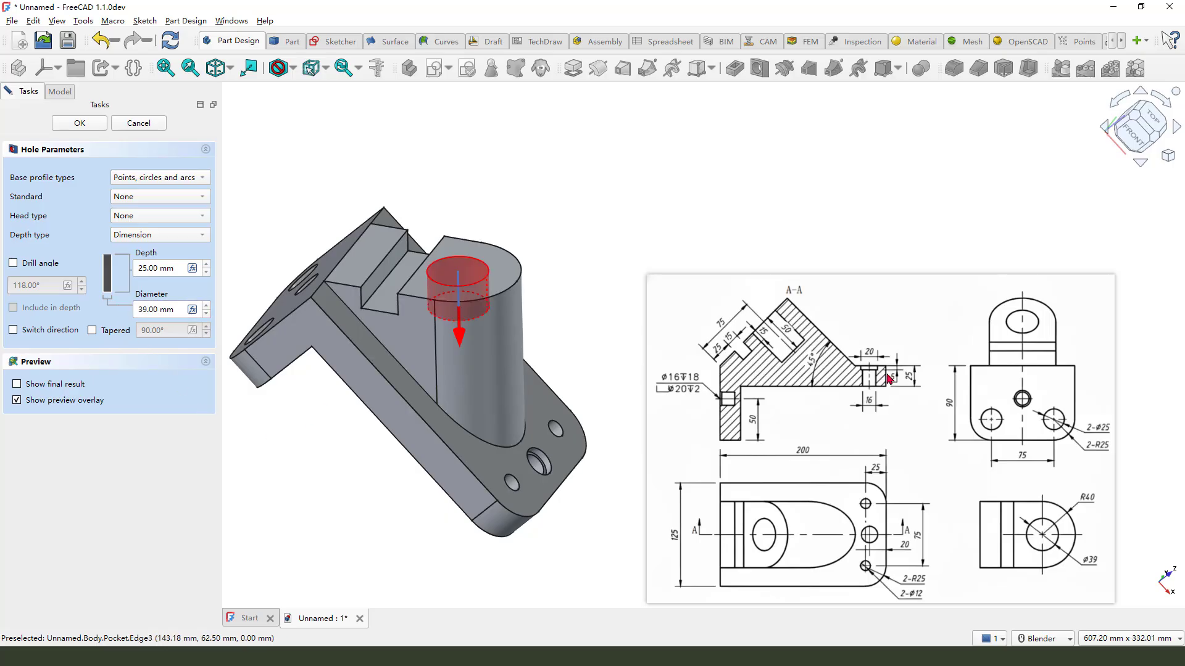
{"action": "left_click_drag", "start_coordinate": [794, 327], "coordinate": [790, 335]}
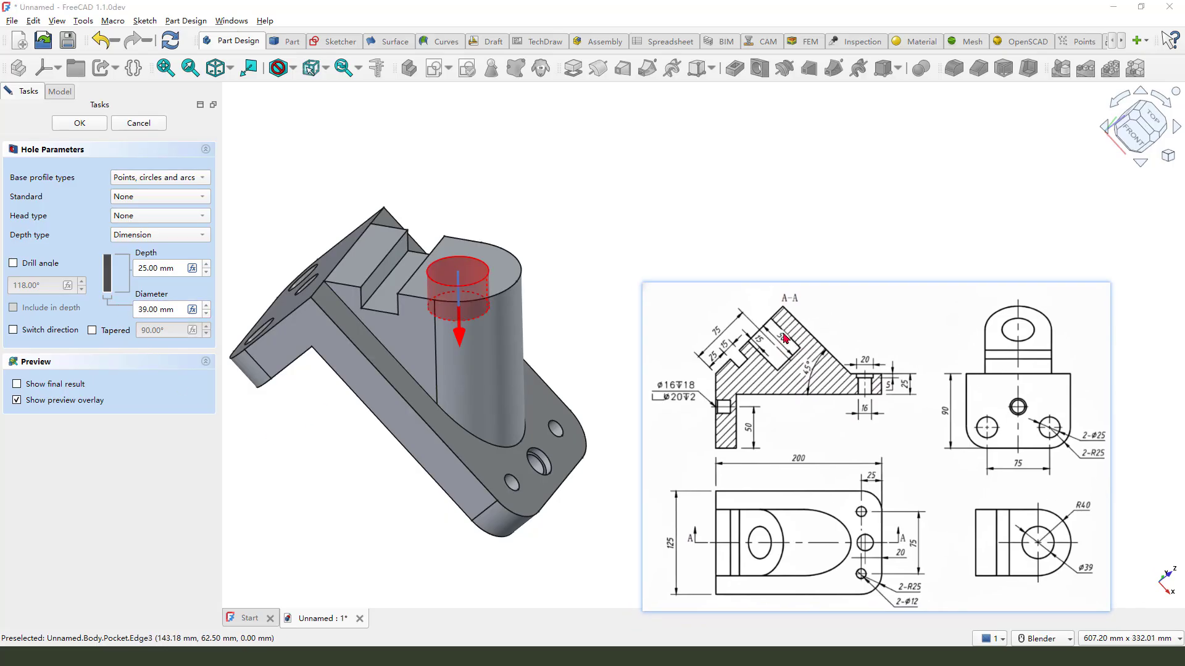
{"action": "double_click", "coordinate": [156, 267]}
{"action": "type", "text": "5"}
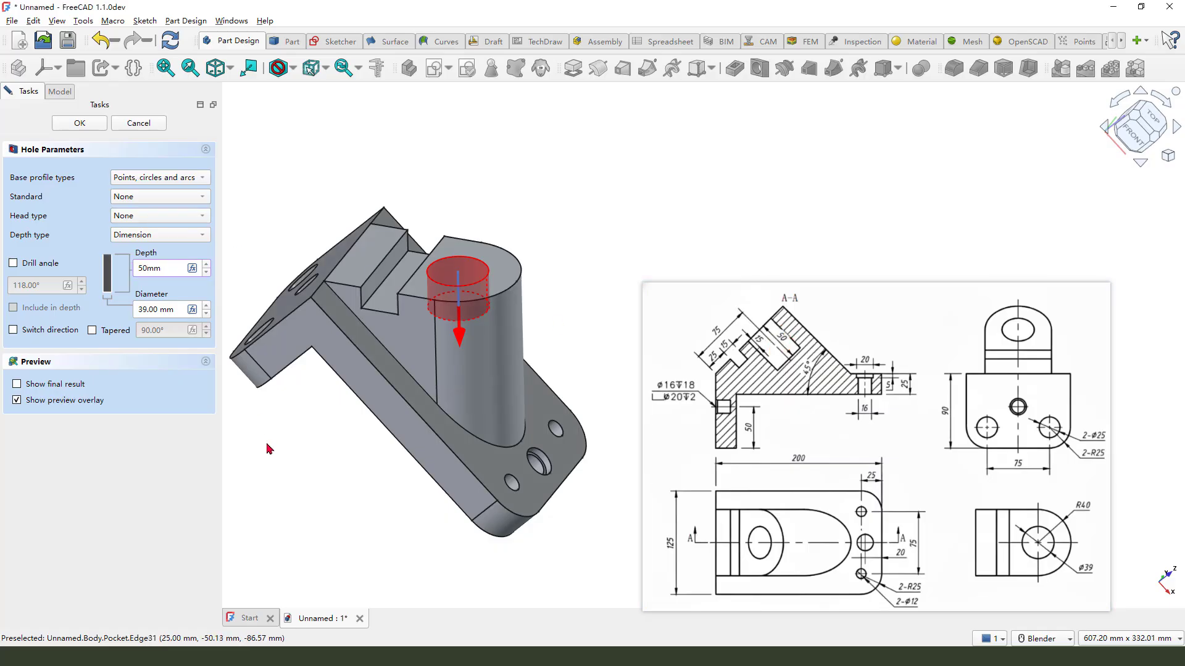
{"action": "key", "text": "Return"}
{"action": "middle_click_drag", "start_coordinate": [271, 448], "coordinate": [278, 445]}
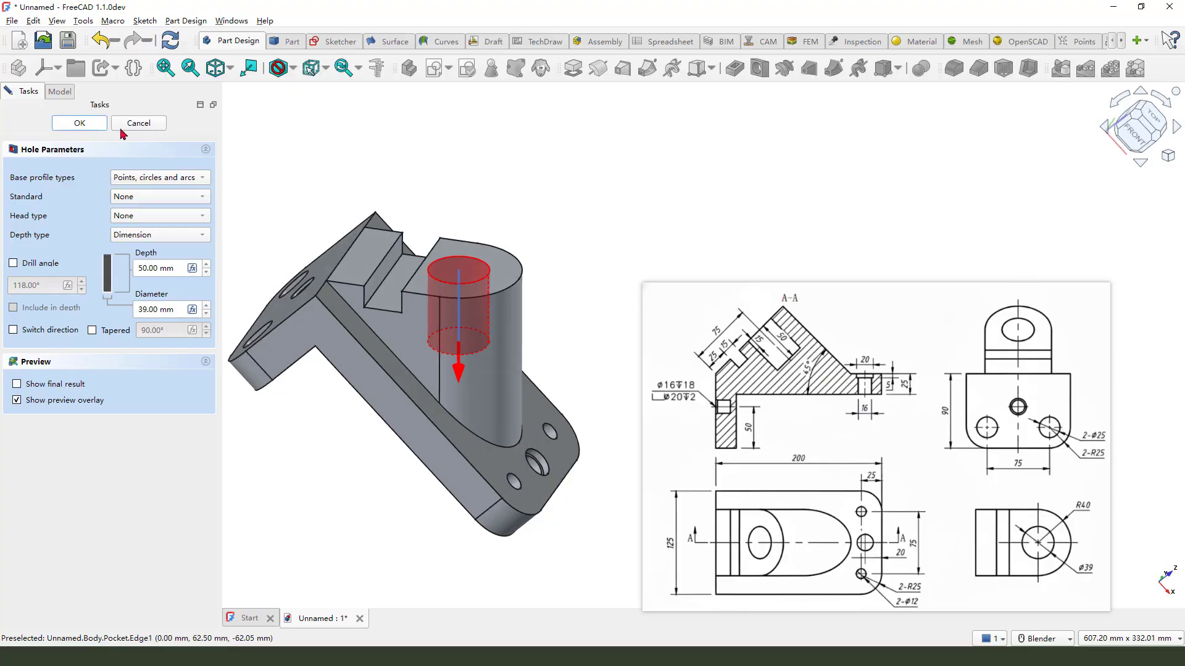
{"action": "key", "text": "Return"}
{"action": "mouse_move", "coordinate": [564, 248]}
{"action": "middle_mouse_down"}
{"action": "mouse_move", "coordinate": [417, 343]}
{"action": "mouse_move", "coordinate": [482, 278]}
{"action": "mouse_move", "coordinate": [507, 309]}
{"action": "mouse_move", "coordinate": [406, 328]}
{"action": "mouse_move", "coordinate": [426, 315]}
{"action": "middle_mouse_up"}
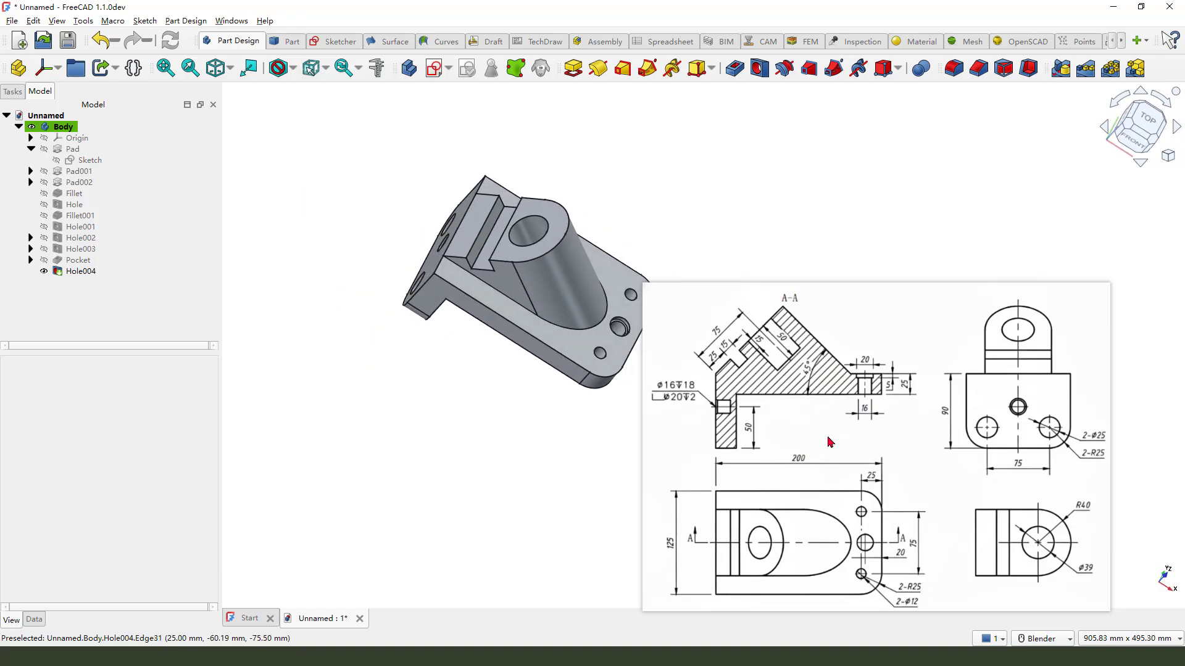
{"action": "scroll", "coordinate": [523, 331], "scroll_direction": "up", "scroll_amount": 2}
Set the Body's Shape Appearance colour to bright green, then orbit to inspect the green bracket.
{"action": "mouse_move", "coordinate": [523, 331]}
{"action": "middle_mouse_down"}
{"action": "mouse_move", "coordinate": [676, 426]}
{"action": "mouse_move", "coordinate": [564, 407]}
{"action": "mouse_move", "coordinate": [676, 438]}
{"action": "mouse_move", "coordinate": [634, 407]}
{"action": "mouse_move", "coordinate": [611, 453]}
{"action": "middle_mouse_up"}
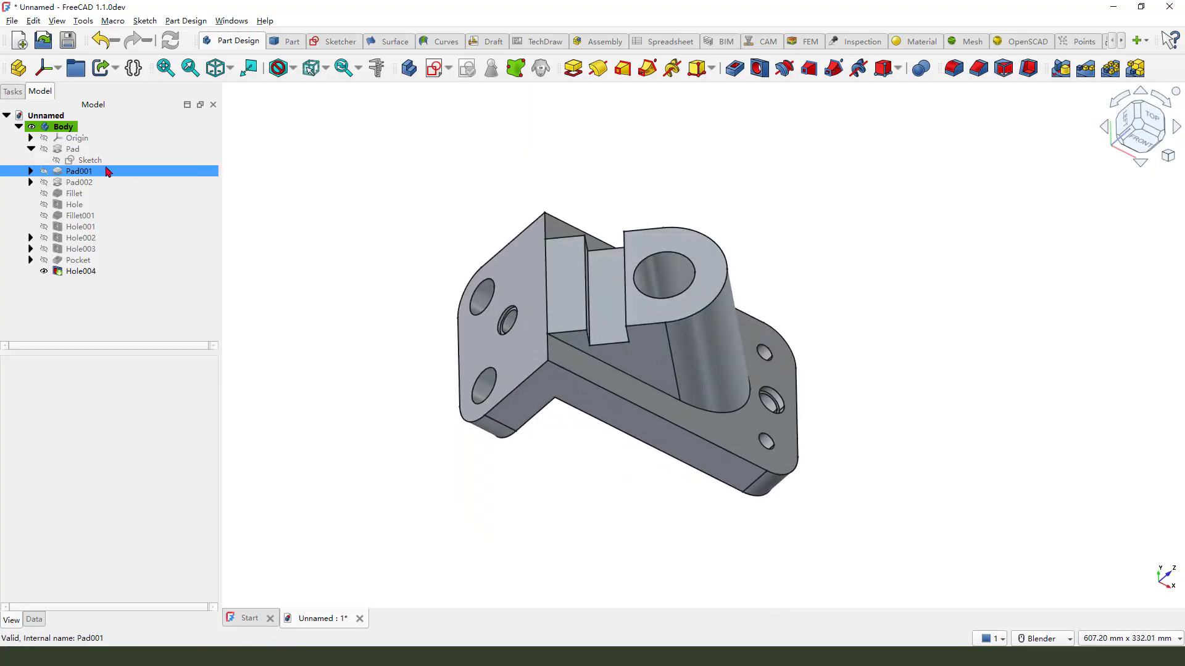
{"action": "left_click", "coordinate": [65, 127]}
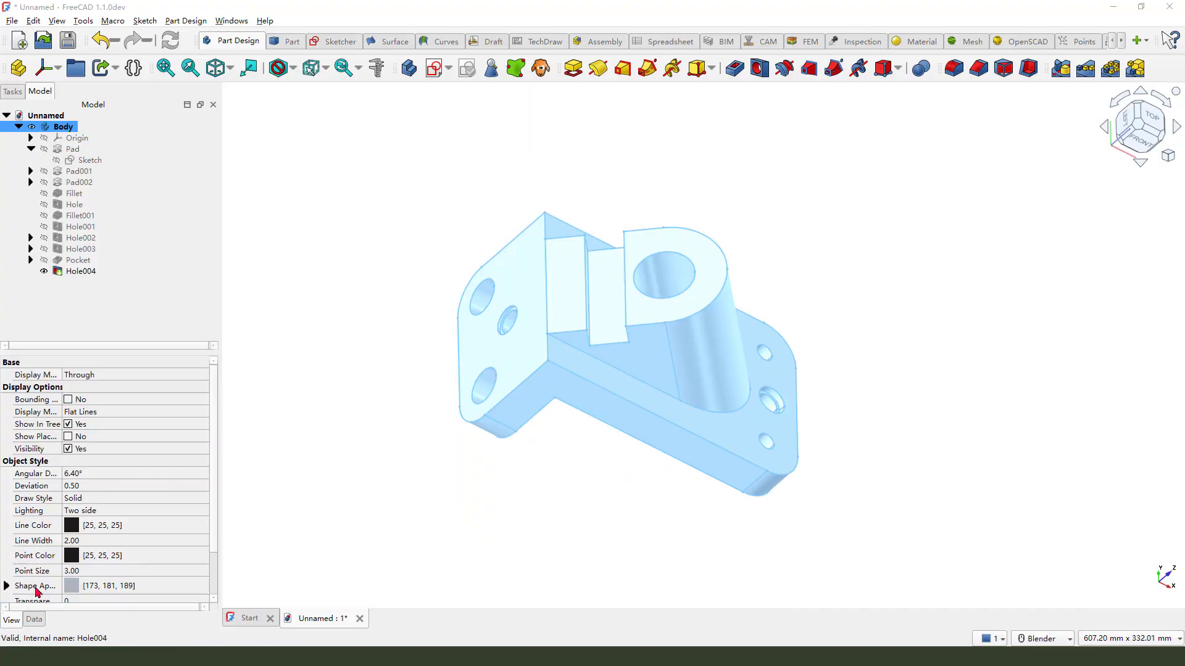
{"action": "left_click", "coordinate": [37, 586]}
{"action": "left_click", "coordinate": [93, 588]}
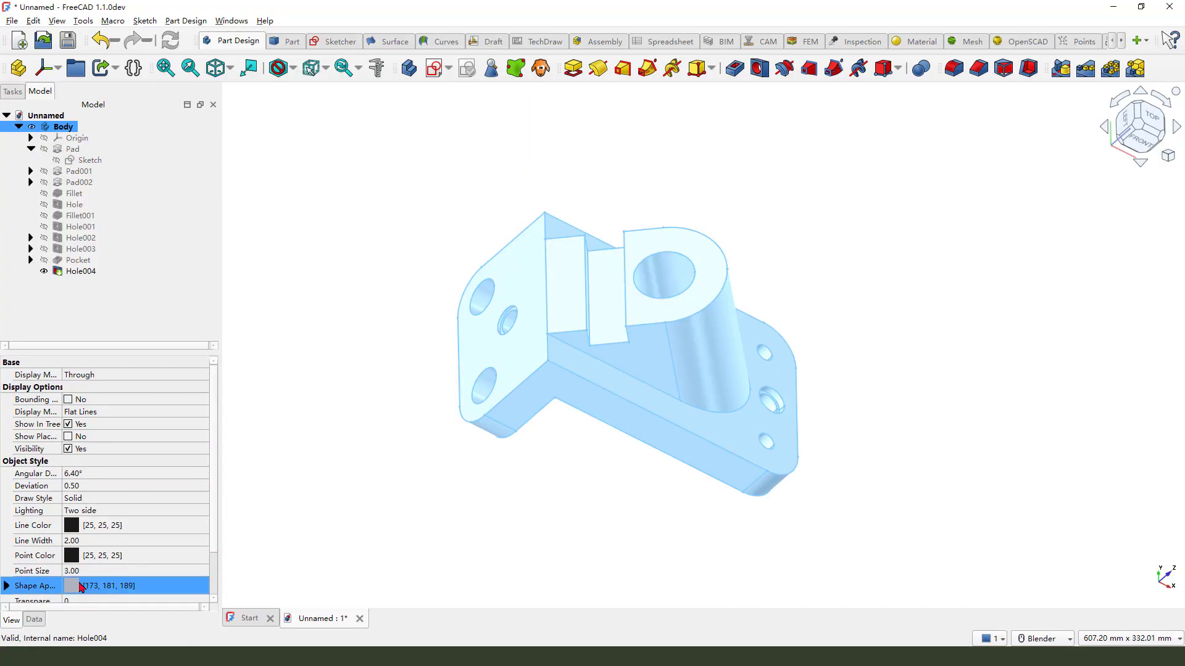
{"action": "left_click", "coordinate": [82, 586]}
{"action": "left_click", "coordinate": [199, 587]}
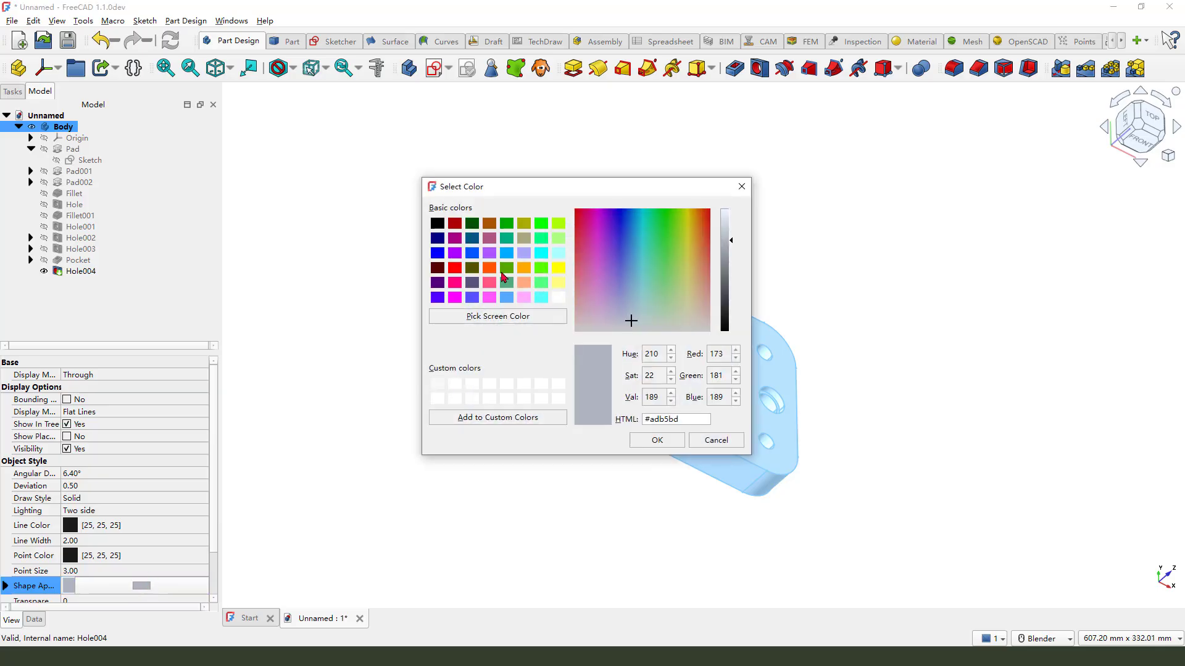
{"action": "left_click", "coordinate": [541, 252]}
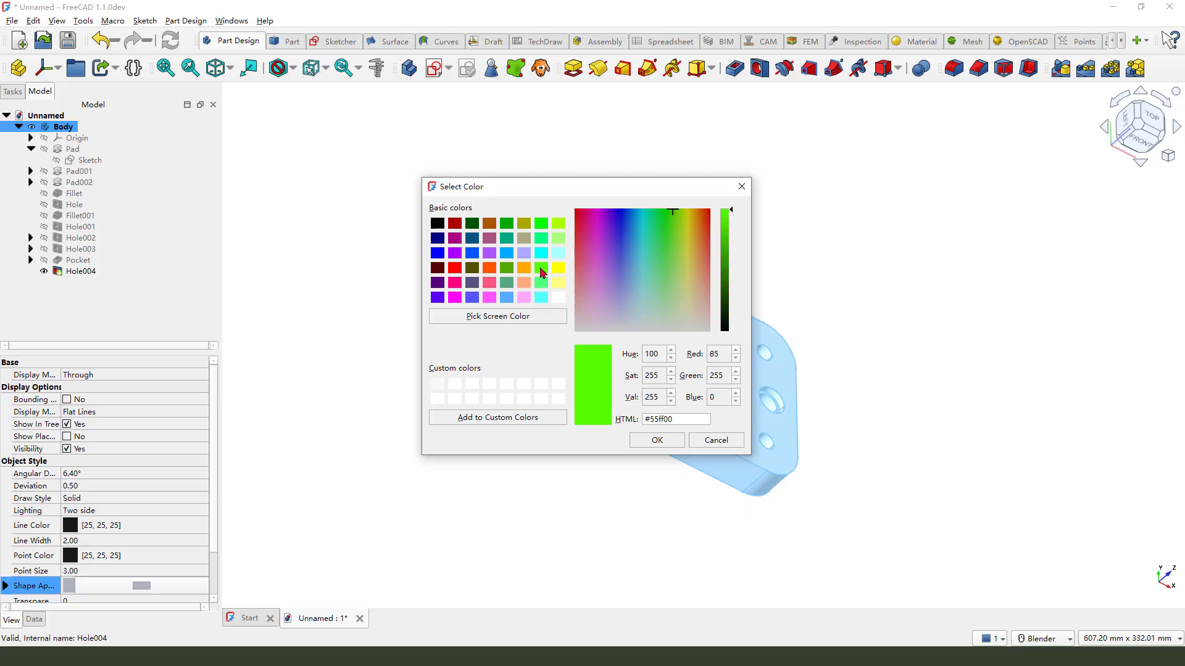
{"action": "left_click", "coordinate": [657, 442]}
{"action": "scroll", "coordinate": [704, 445], "scroll_direction": "down", "scroll_amount": 3}
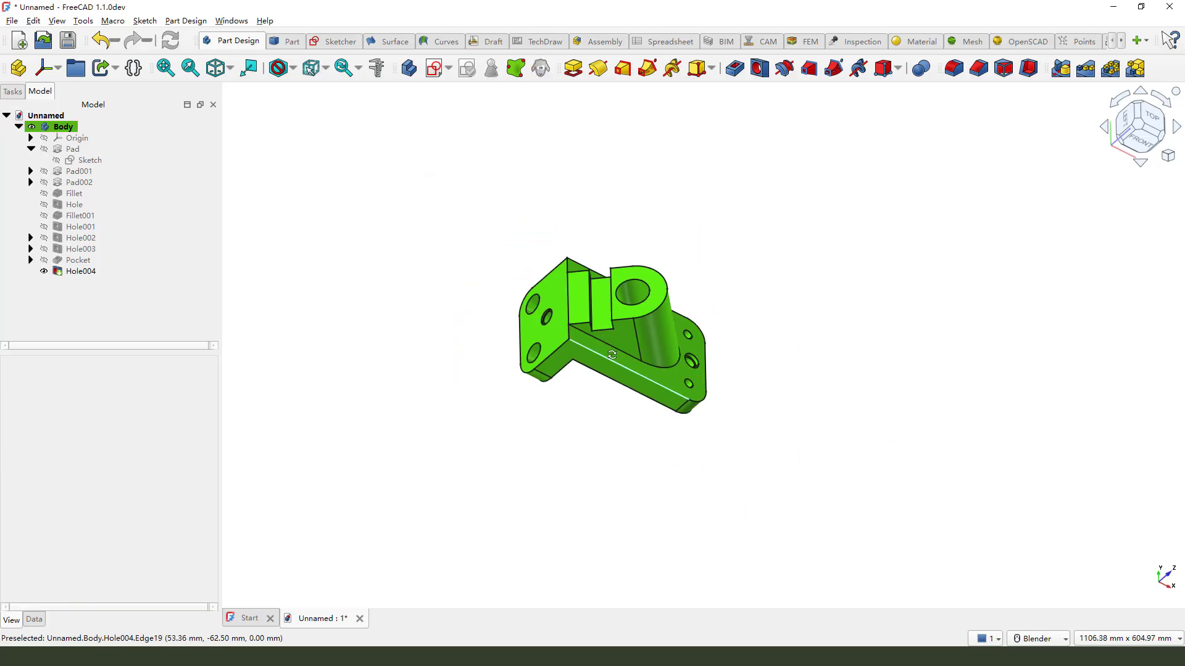
{"action": "mouse_move", "coordinate": [685, 435]}
{"action": "middle_mouse_down"}
{"action": "mouse_move", "coordinate": [711, 423]}
{"action": "mouse_move", "coordinate": [741, 463]}
{"action": "mouse_move", "coordinate": [592, 432]}
{"action": "mouse_move", "coordinate": [611, 448]}
{"action": "mouse_move", "coordinate": [954, 466]}
{"action": "mouse_move", "coordinate": [680, 379]}
{"action": "middle_mouse_up"}
{"action": "scroll", "coordinate": [593, 417], "scroll_direction": "up", "scroll_amount": 3}
{"action": "mouse_move", "coordinate": [592, 418]}
{"action": "middle_mouse_down"}
{"action": "mouse_move", "coordinate": [629, 331]}
{"action": "mouse_move", "coordinate": [815, 417]}
{"action": "mouse_move", "coordinate": [431, 239]}
{"action": "mouse_move", "coordinate": [586, 354]}
{"action": "middle_mouse_up"}
{"action": "scroll", "coordinate": [585, 353], "scroll_direction": "up", "scroll_amount": 2}
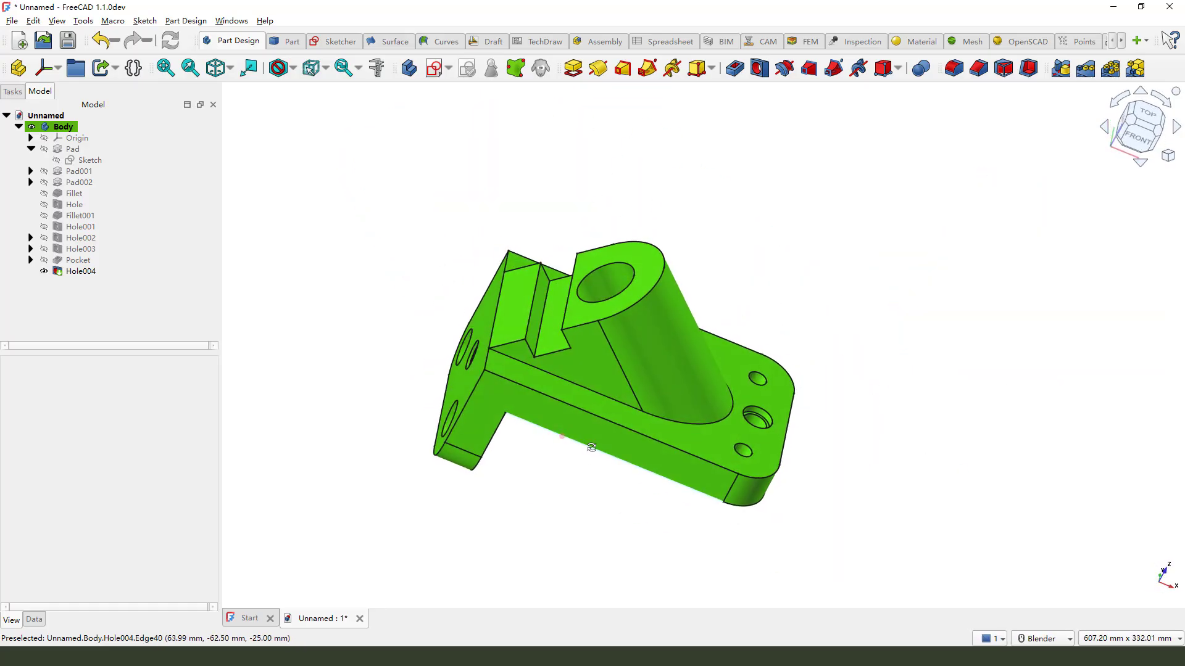